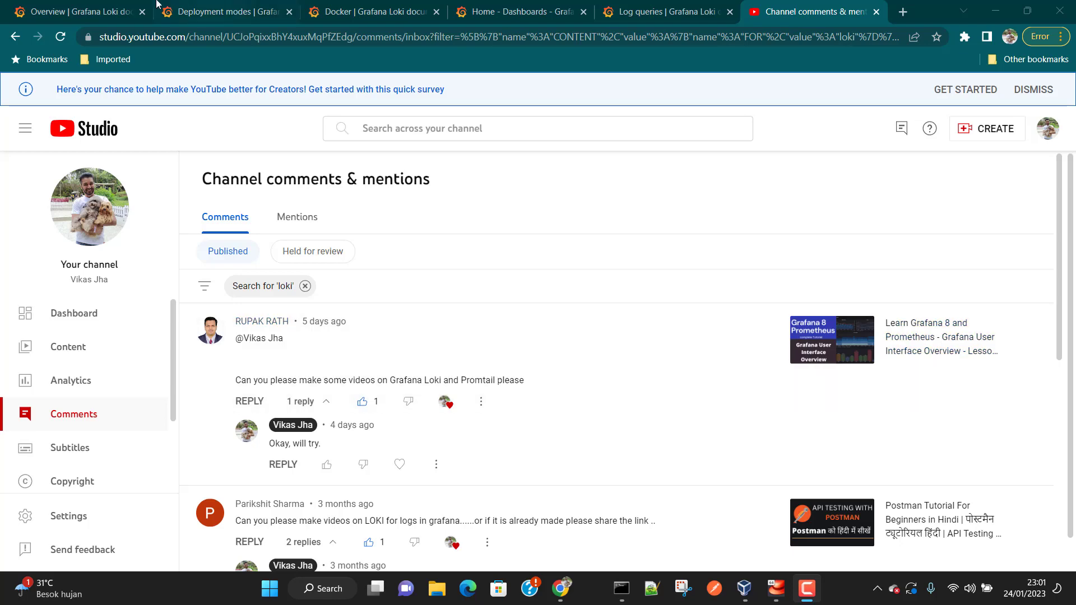
# - Review the Loki documentation's Overview page, covering the log aggregation introduction and the agent diagram
pyautogui.click(102, 7)
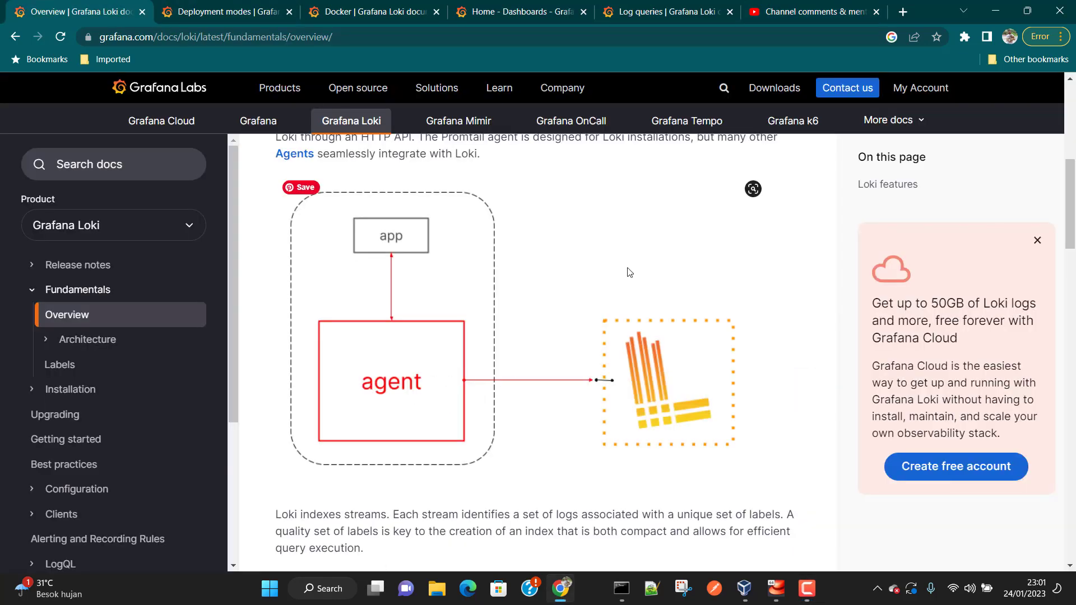
pyautogui.scroll(2, 626, 273)
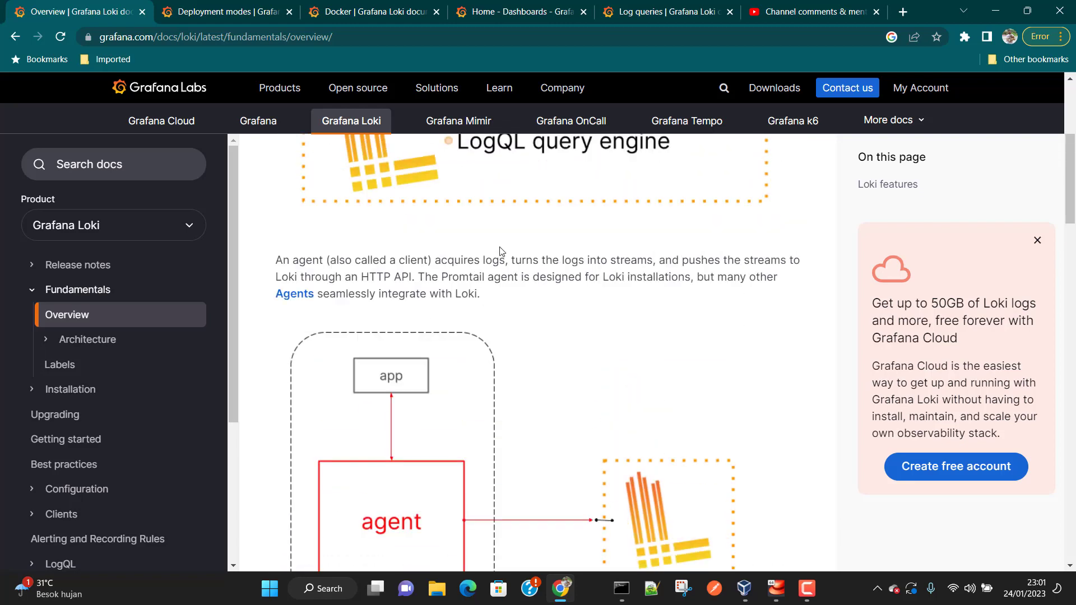
pyautogui.scroll(4, 336, 242)
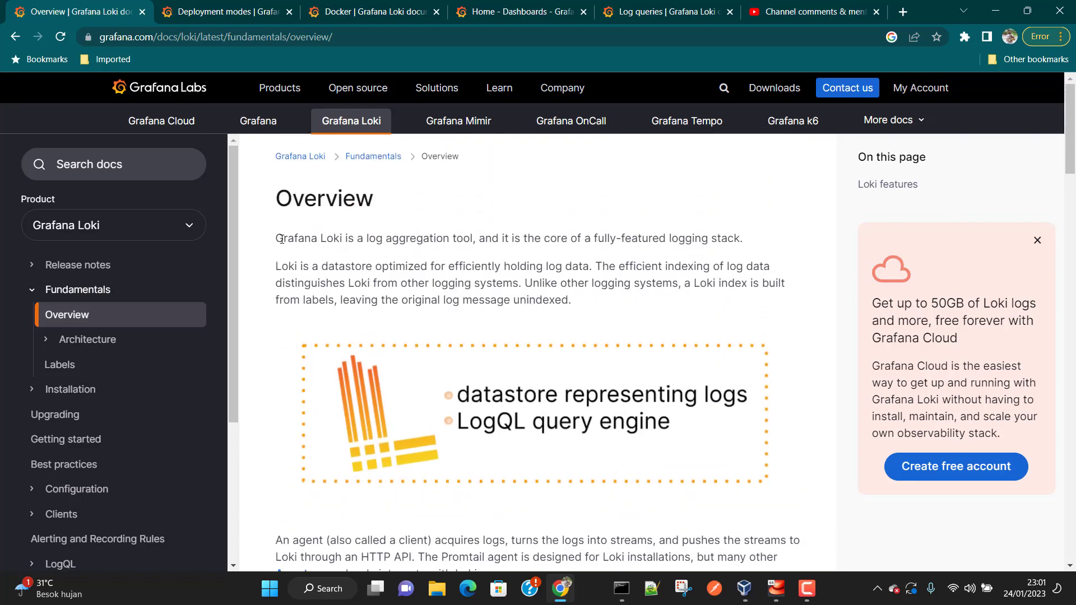
pyautogui.moveTo(276, 238); pyautogui.dragTo(474, 239)
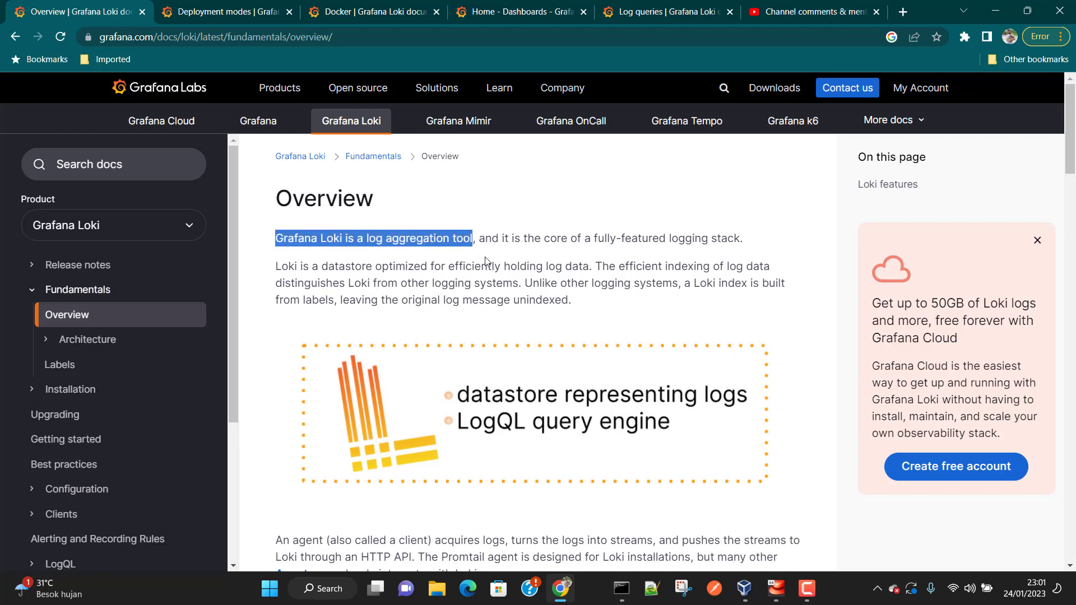
pyautogui.click(486, 261)
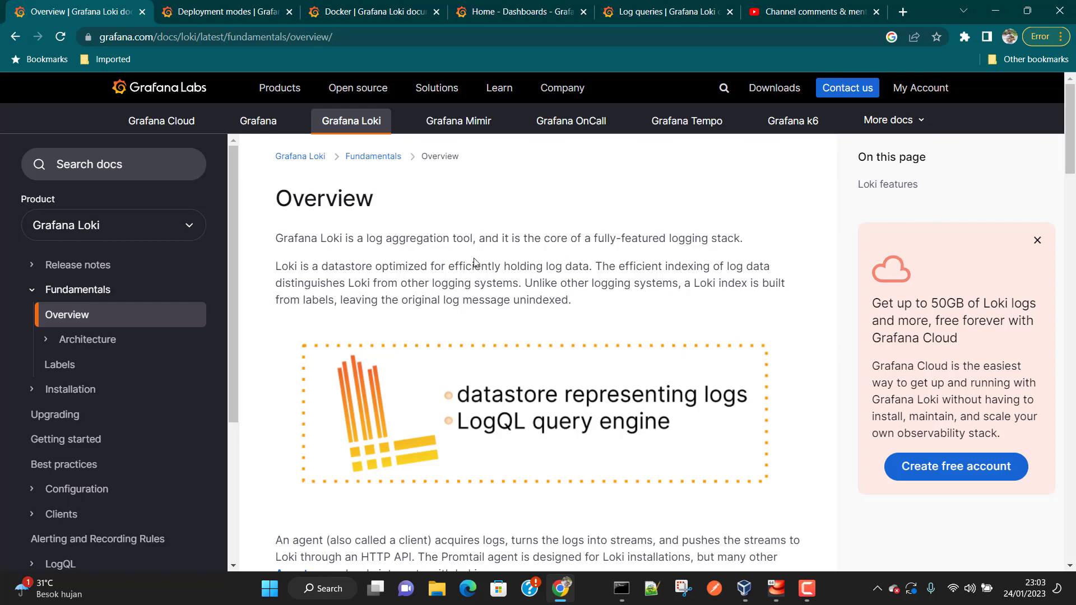
pyautogui.scroll(-5, 476, 263)
pyautogui.scroll(-2, 589, 263)
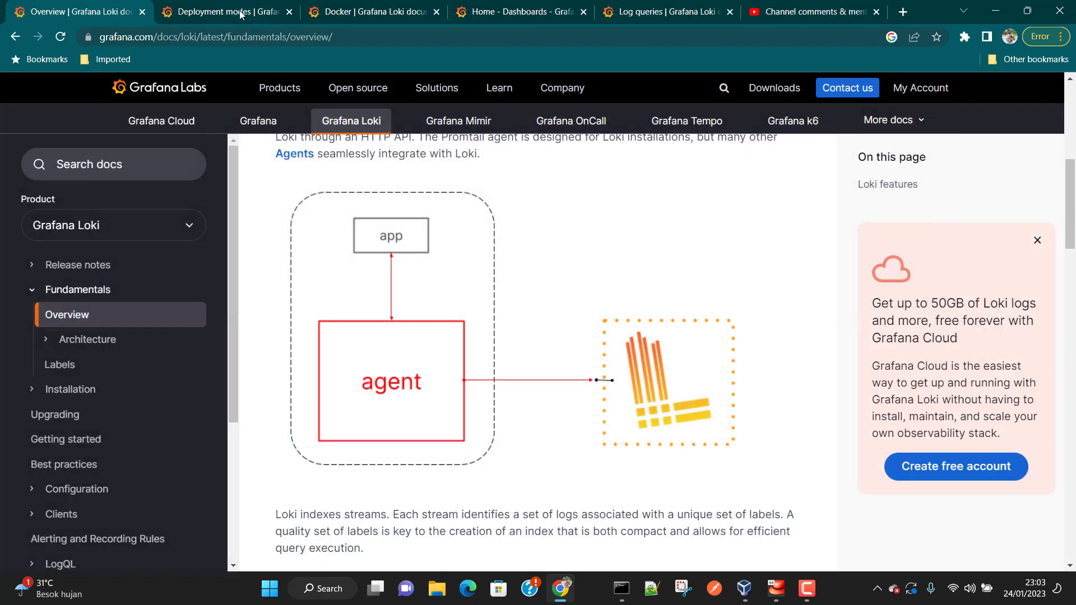
# - Look through the Deployment modes page of the Loki documentation, down to the Microservices mode section
pyautogui.click(243, 9)
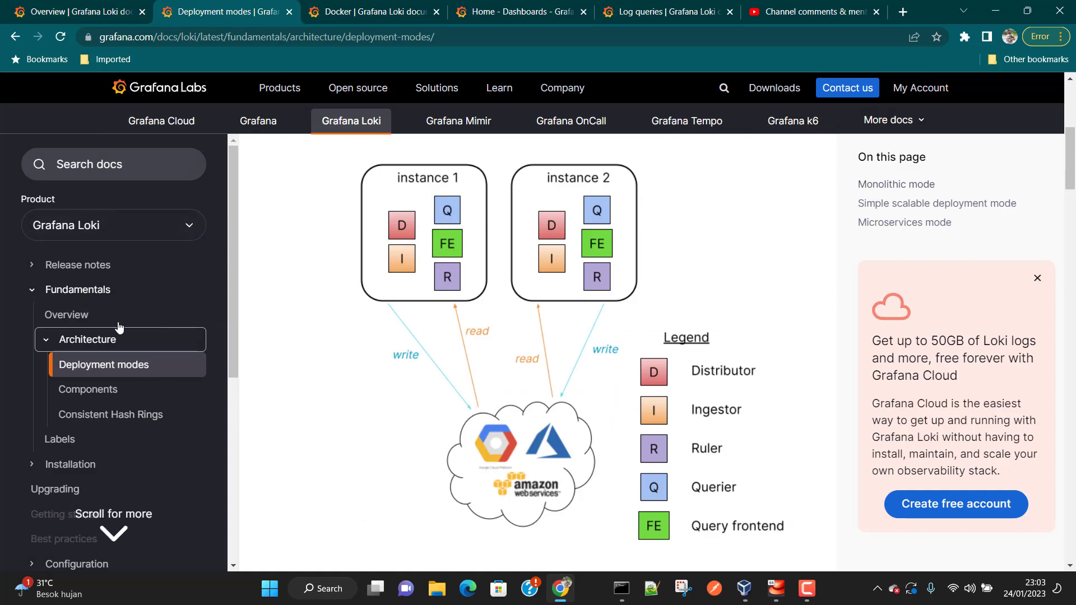
pyautogui.scroll(6, 448, 353)
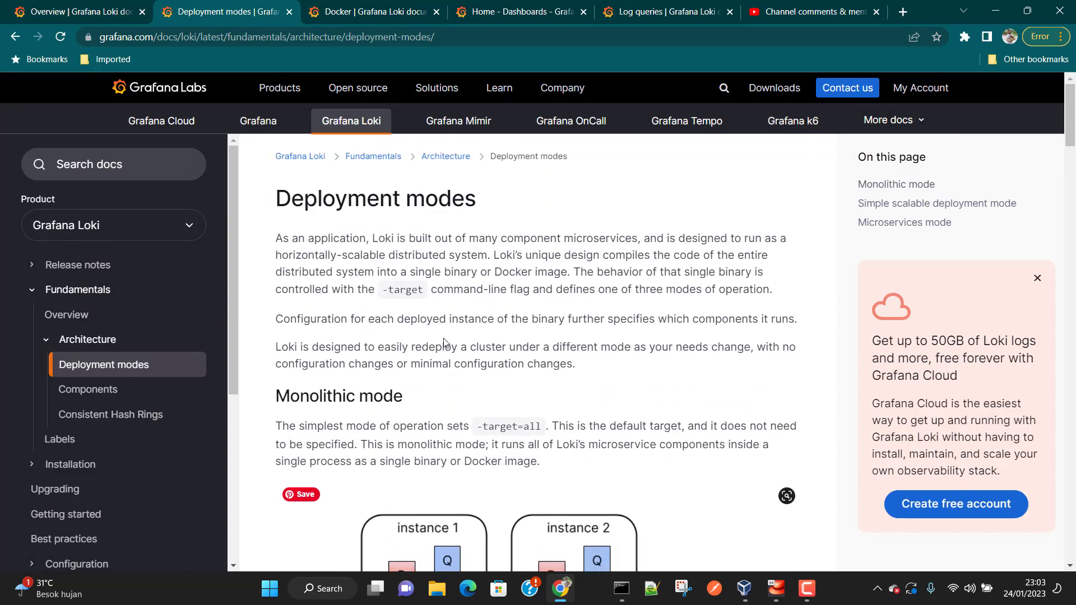
pyautogui.scroll(-15, 448, 354)
pyautogui.scroll(-13, 446, 343)
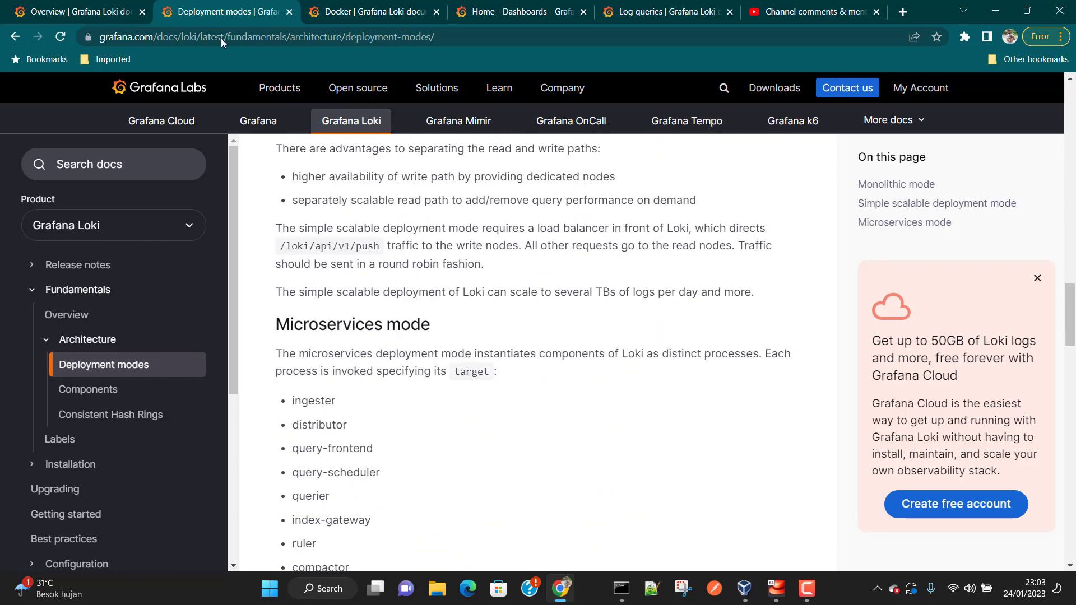
# - Return to the Loki Overview page and read the Loki features section
pyautogui.click(115, 8)
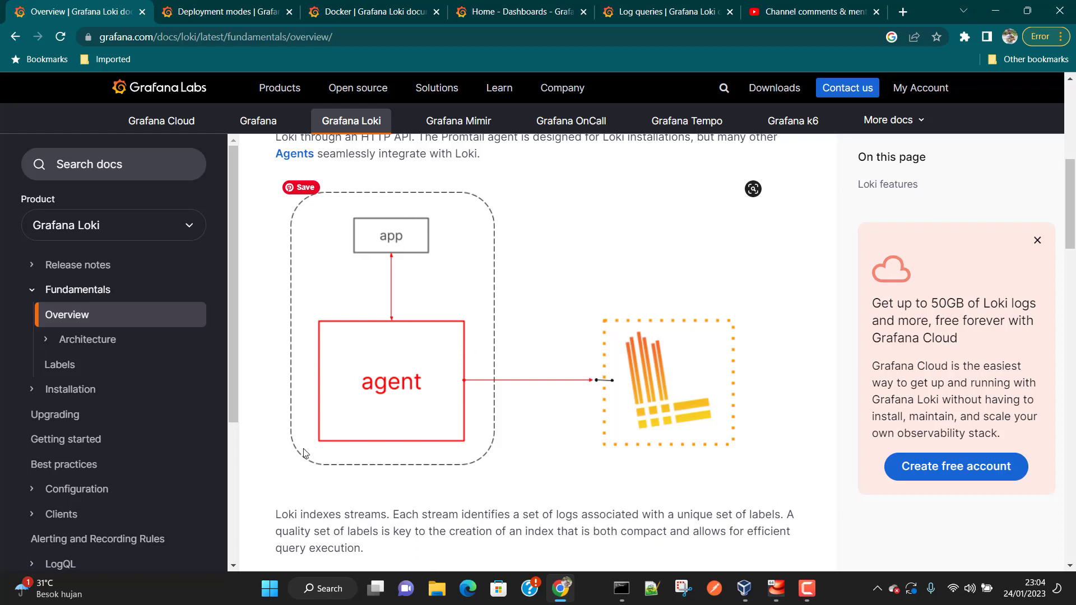
pyautogui.scroll(-6, 629, 451)
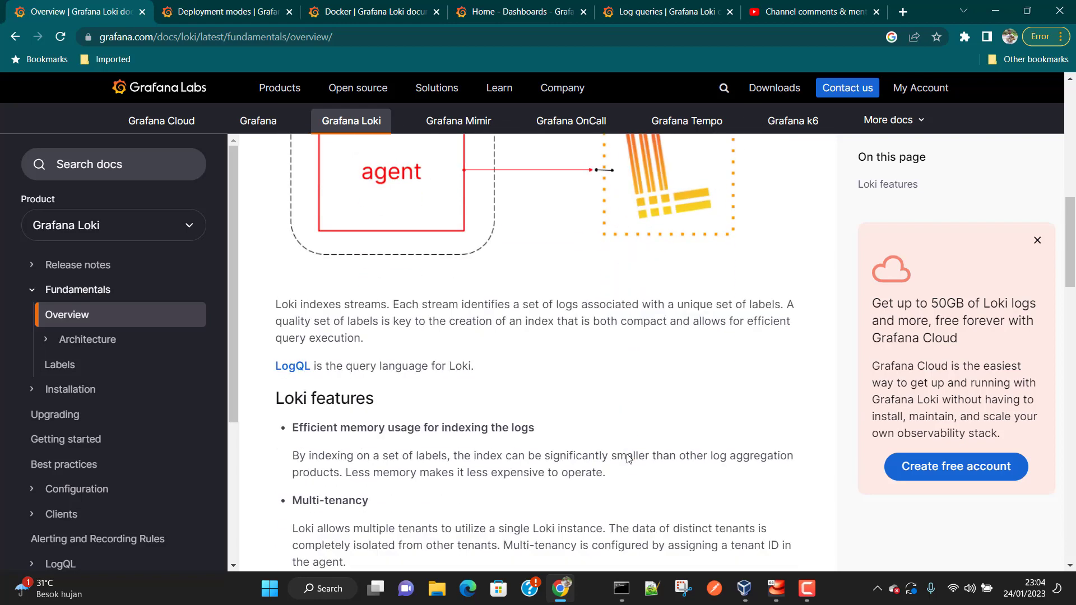
pyautogui.scroll(-2, 628, 454)
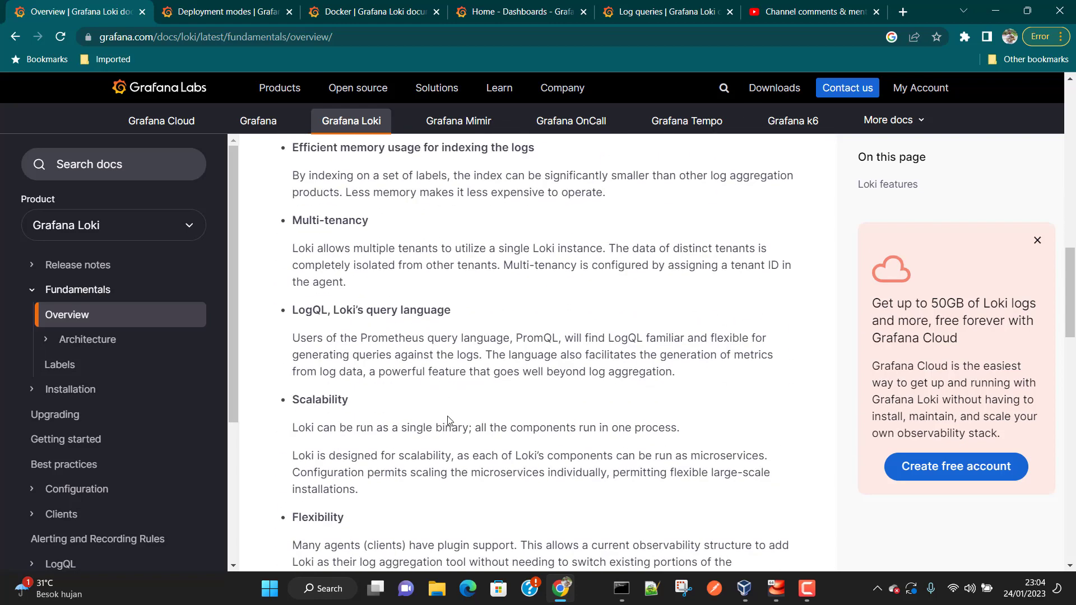
pyautogui.scroll(3, 392, 280)
pyautogui.scroll(-5, 308, 443)
pyautogui.scroll(-2, 471, 434)
pyautogui.scroll(12, 470, 434)
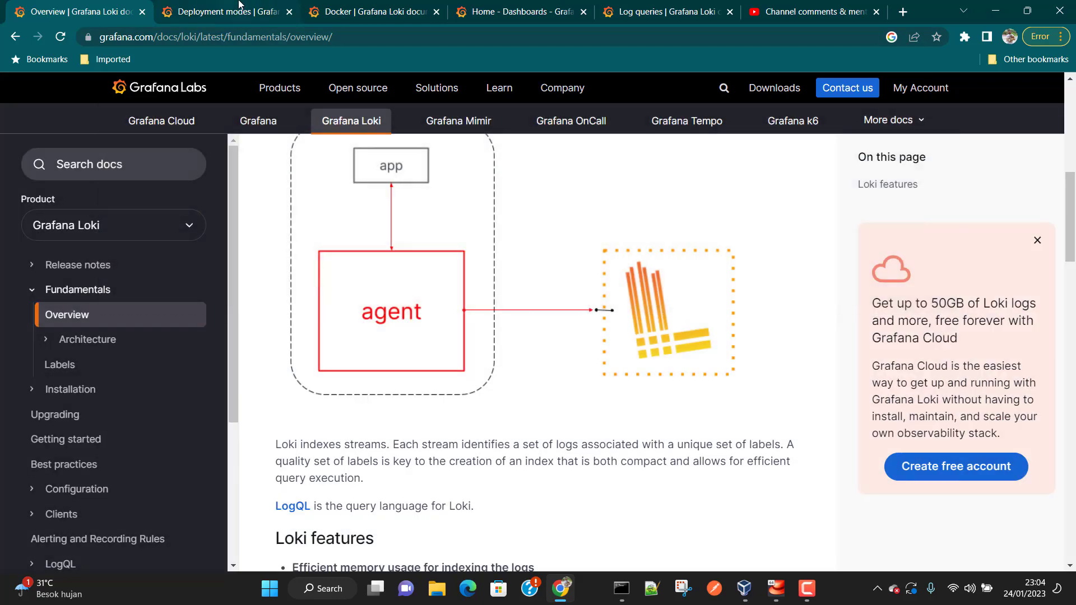
# - On the Loki Docker installation page, inspect and copy the wget command that downloads loki-config.yaml
pyautogui.click(241, 7)
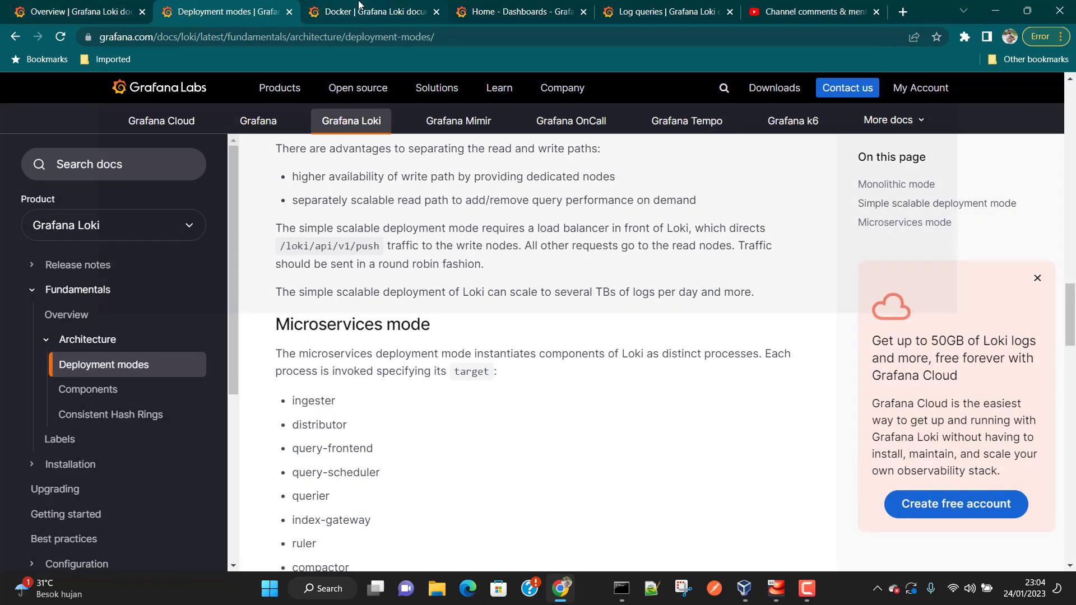
pyautogui.click(374, 11)
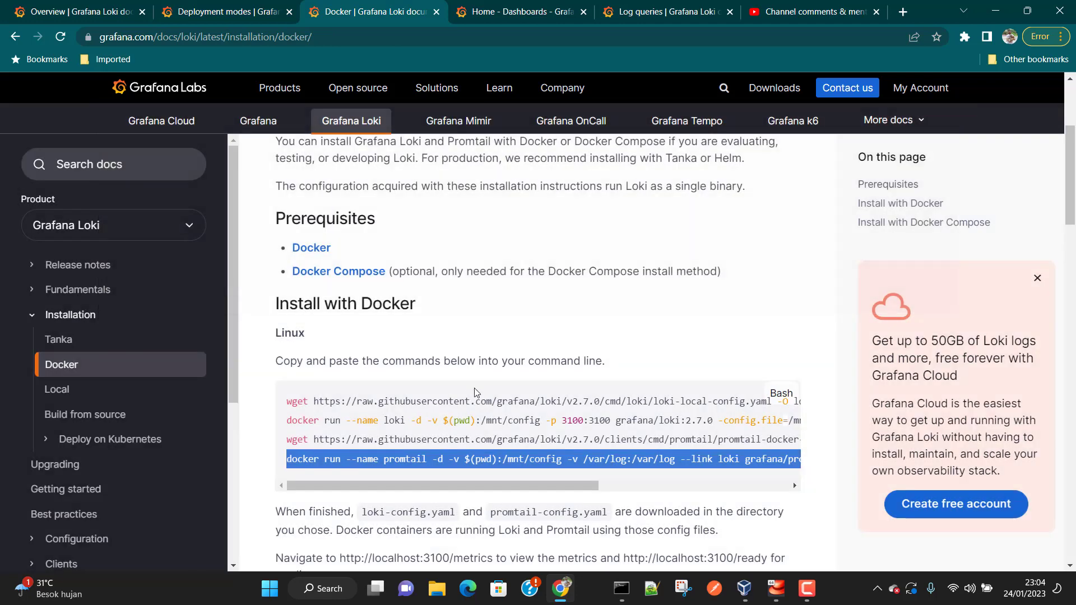
pyautogui.click(474, 395)
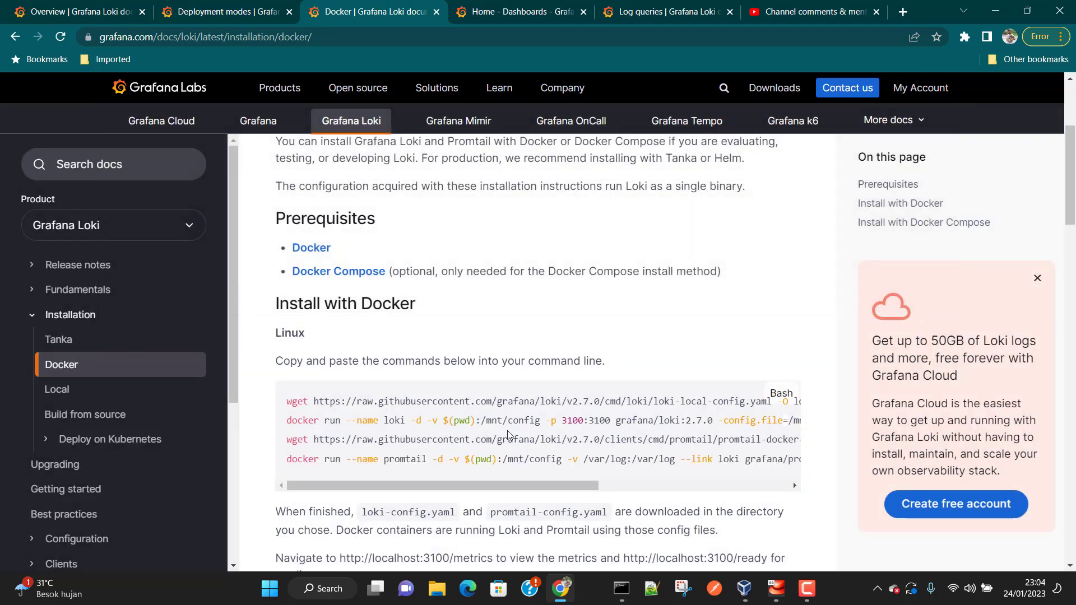
pyautogui.moveTo(482, 488); pyautogui.dragTo(402, 497)
pyautogui.doubleClick(437, 402)
pyautogui.tripleClick(437, 402)
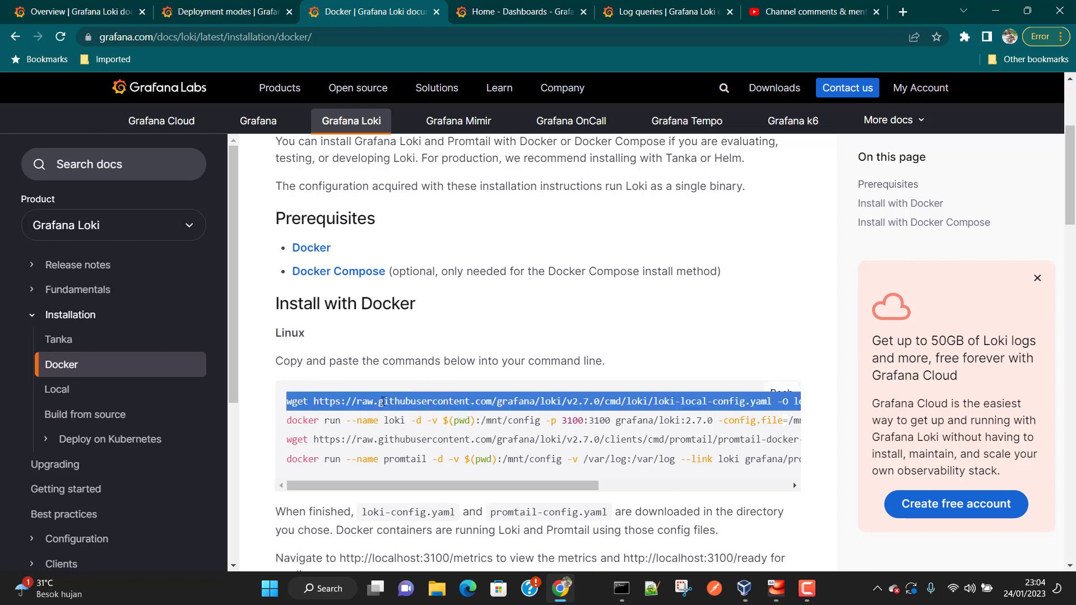
pyautogui.moveTo(509, 483); pyautogui.dragTo(603, 490)
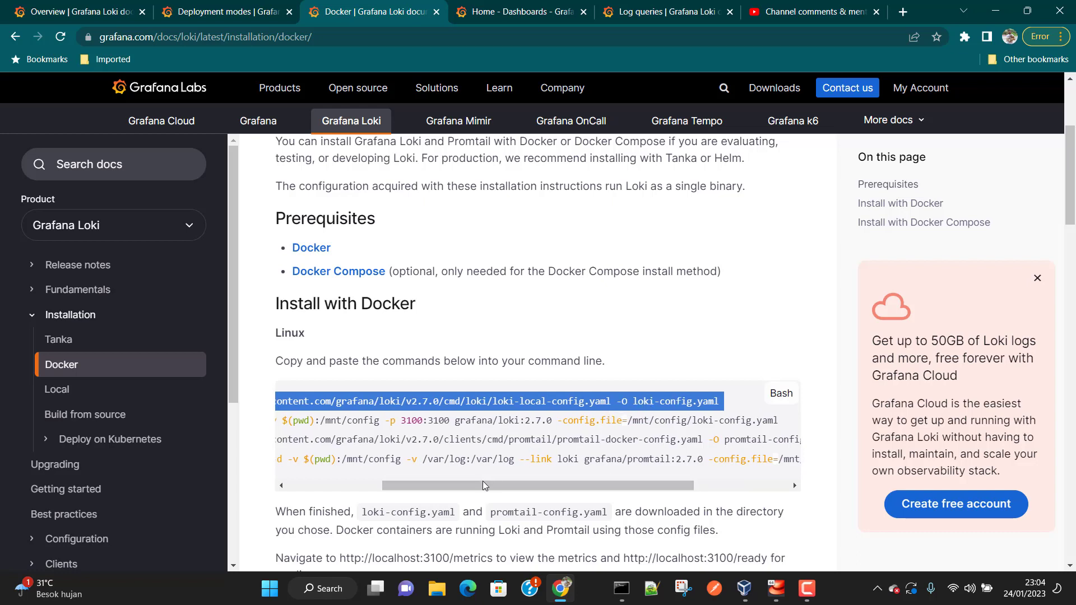
pyautogui.moveTo(485, 487); pyautogui.dragTo(325, 490)
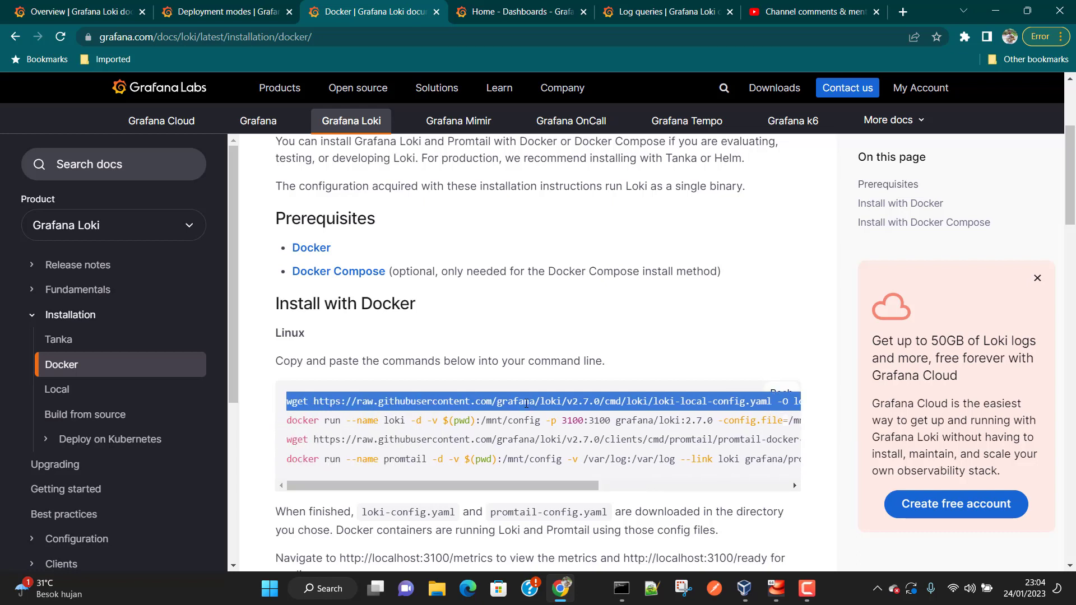
pyautogui.rightClick(522, 400)
pyautogui.click(556, 418)
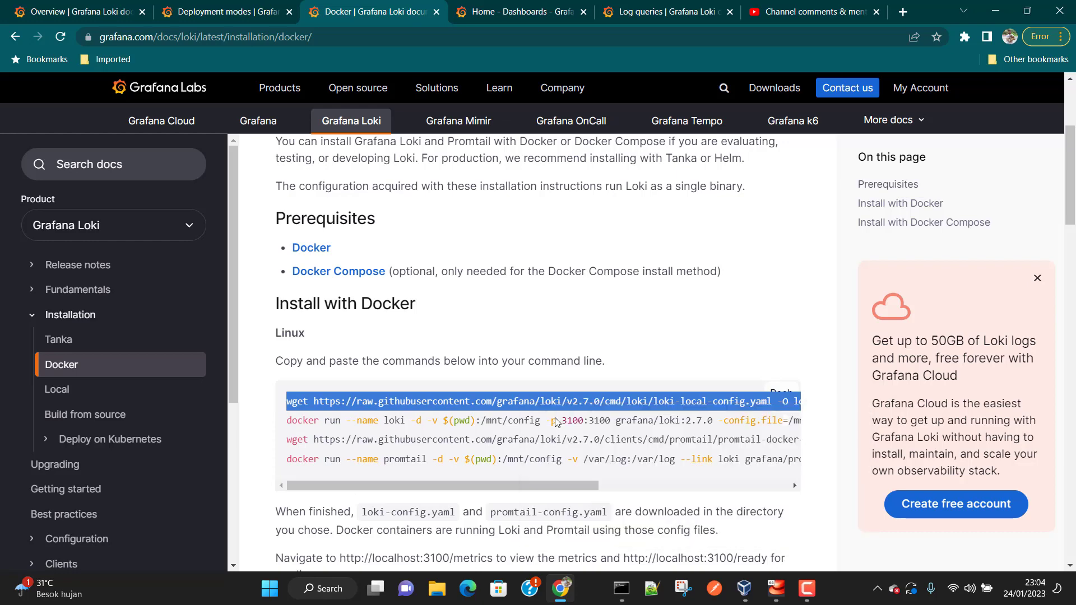
# - Switch to the root terminal and print the current working directory
pyautogui.click(621, 589)
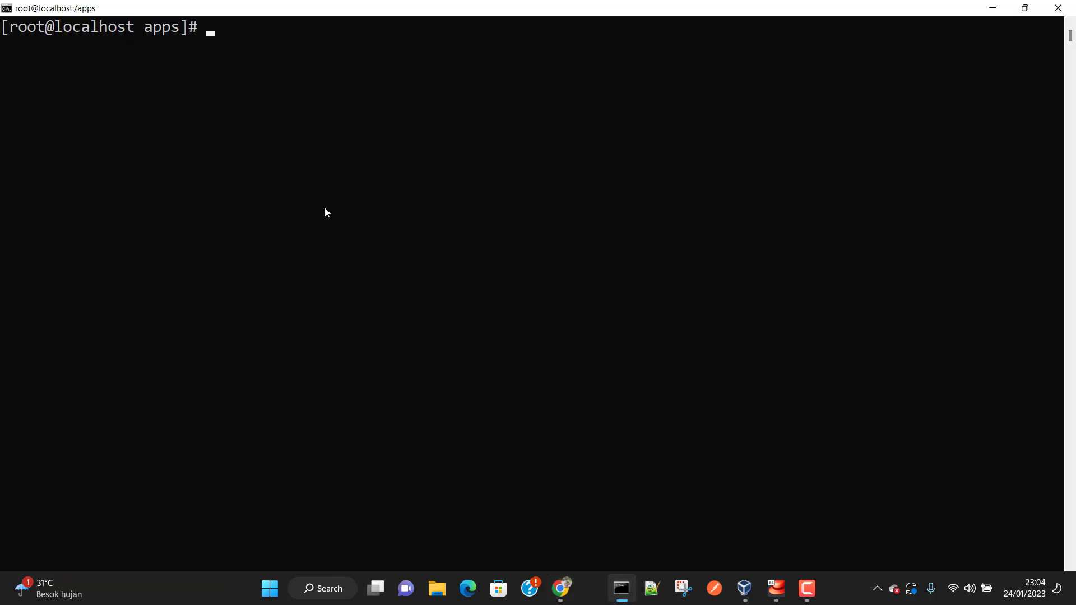
pyautogui.write('pwd')
pyautogui.press('Return')
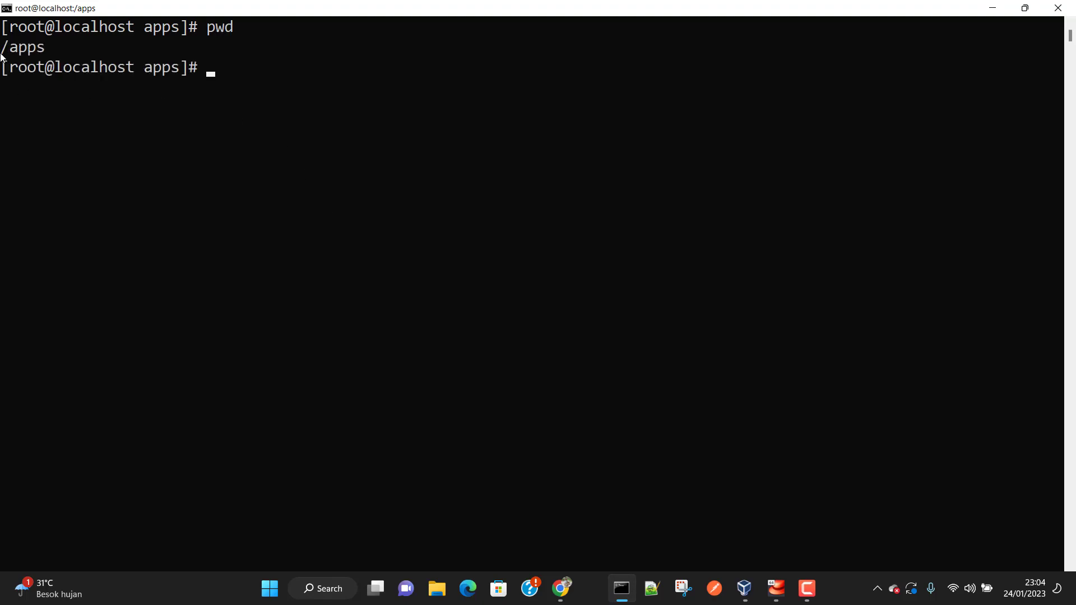
# - Create a directory named loki_promtail_demo and change into it
pyautogui.write('mkdir loki_pro')
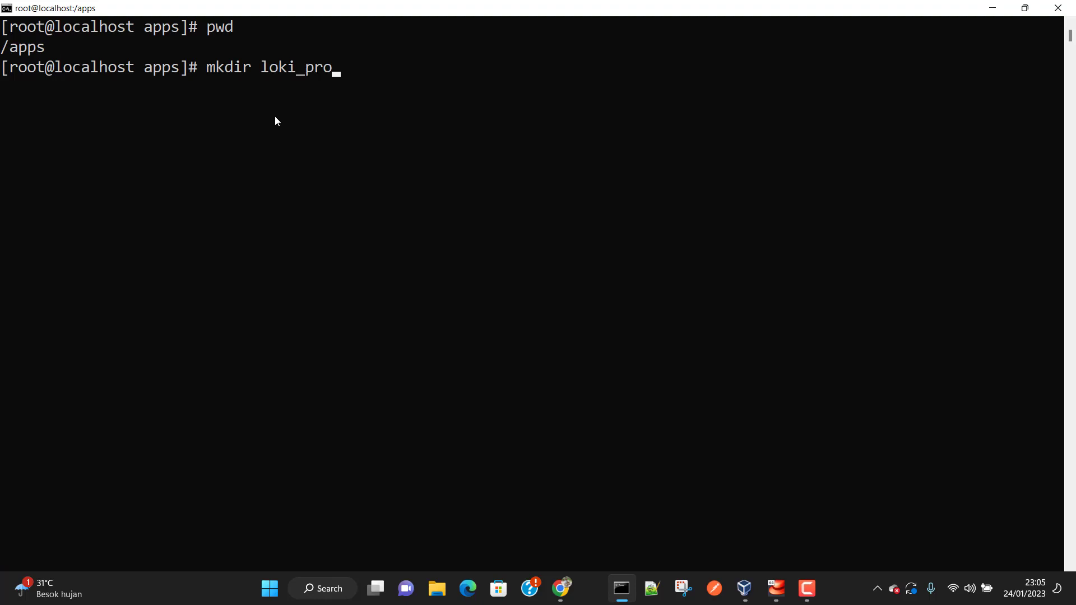
pyautogui.write('mtail_demo')
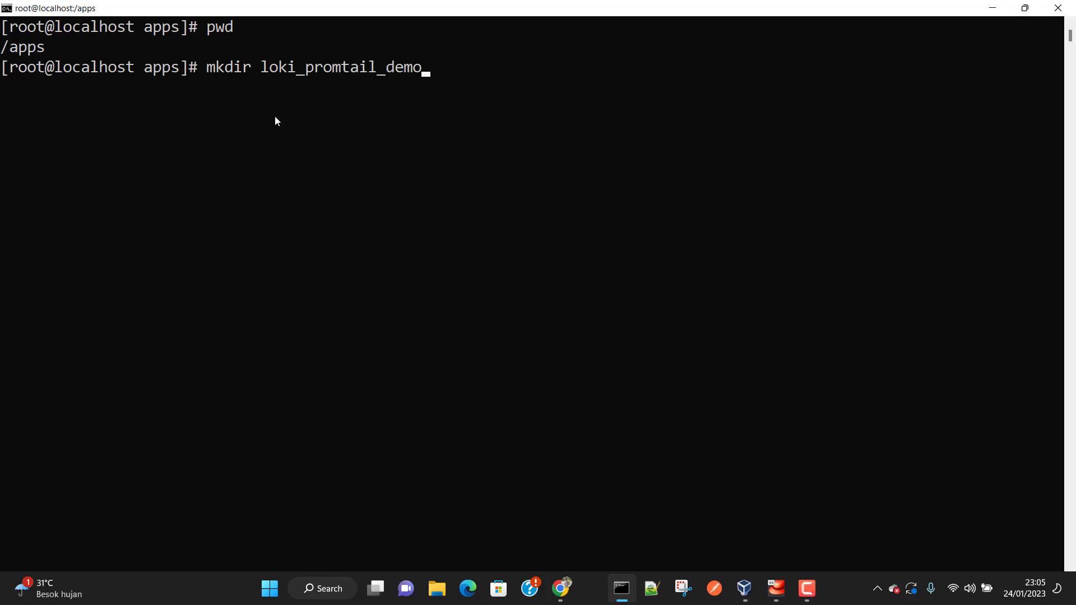
pyautogui.press('Return')
pyautogui.write('cd loki')
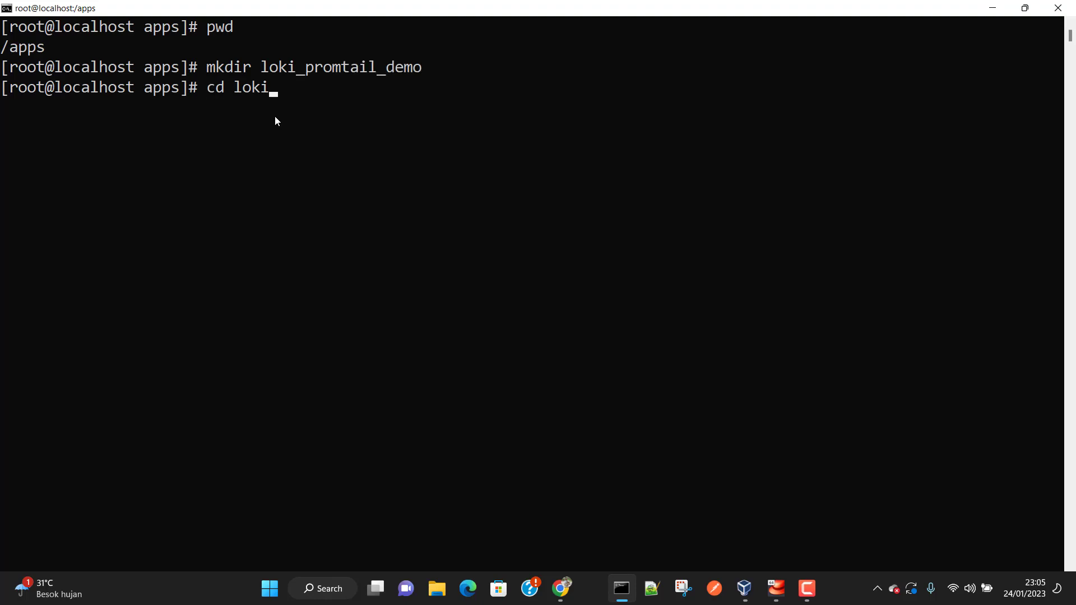
pyautogui.press('Tab')
pyautogui.press('Return')
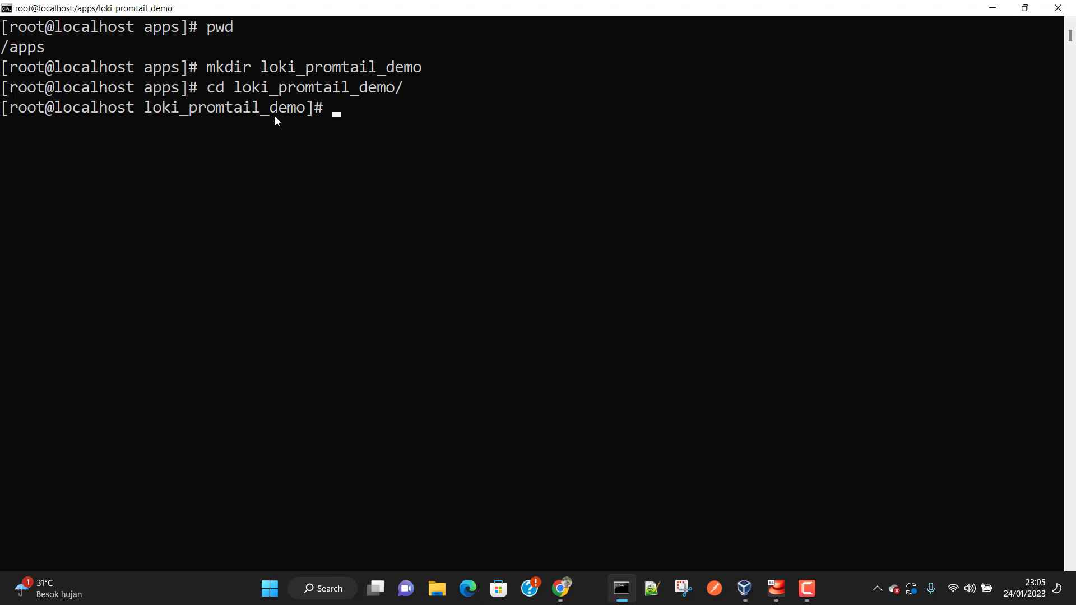
# - Copy the wget command for loki-local-config.yaml from the browser's Docker installation page and run it in the terminal to save loki-config.yaml
pyautogui.hotkey('alt', 'Tab')
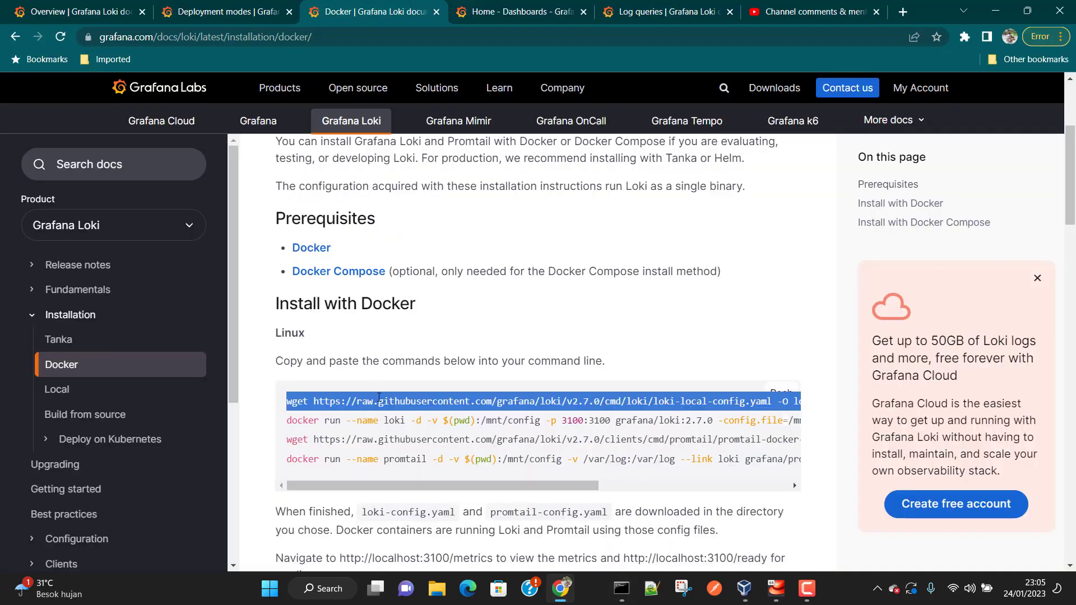
pyautogui.rightClick(377, 399)
pyautogui.click(415, 411)
pyautogui.hotkey('alt', 'Tab')
pyautogui.hotkey('ctrl', 'v')
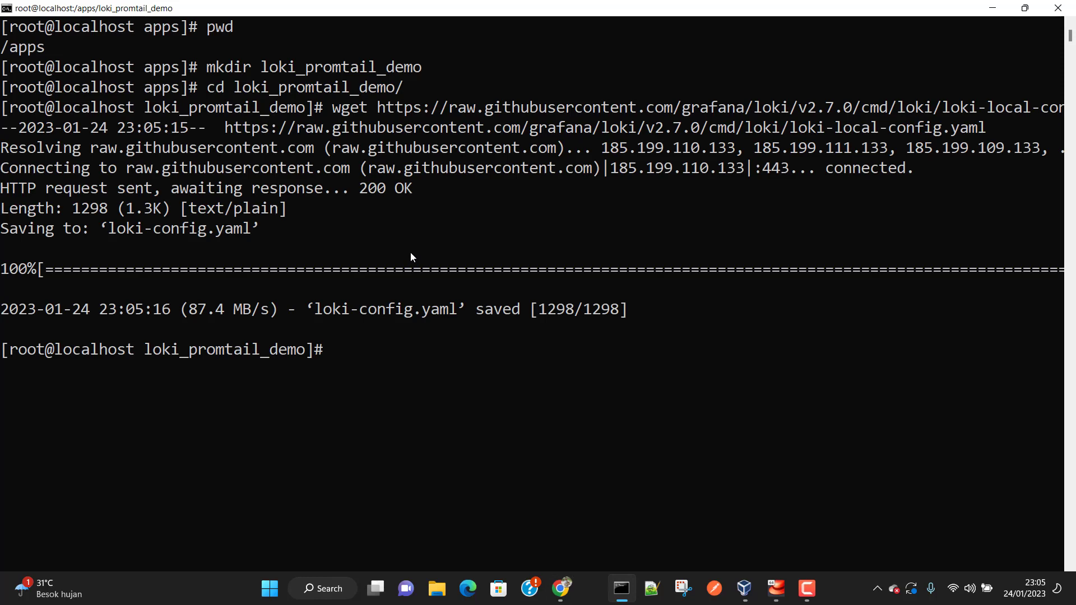
# - List the files in loki_promtail_demo and display the contents of loki-config.yaml with cat
pyautogui.write('ls -')
pyautogui.press('BackSpace')
pyautogui.press('Return')
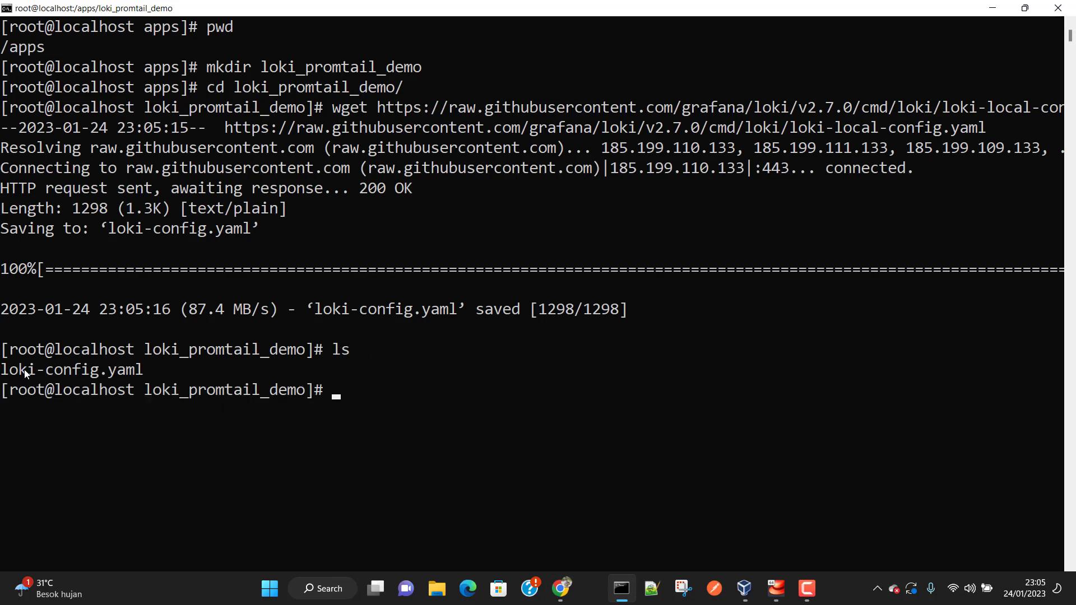
pyautogui.write('cat')
pyautogui.moveTo(2, 371); pyautogui.dragTo(140, 372)
pyautogui.rightClick(139, 373)
pyautogui.rightClick(282, 365)
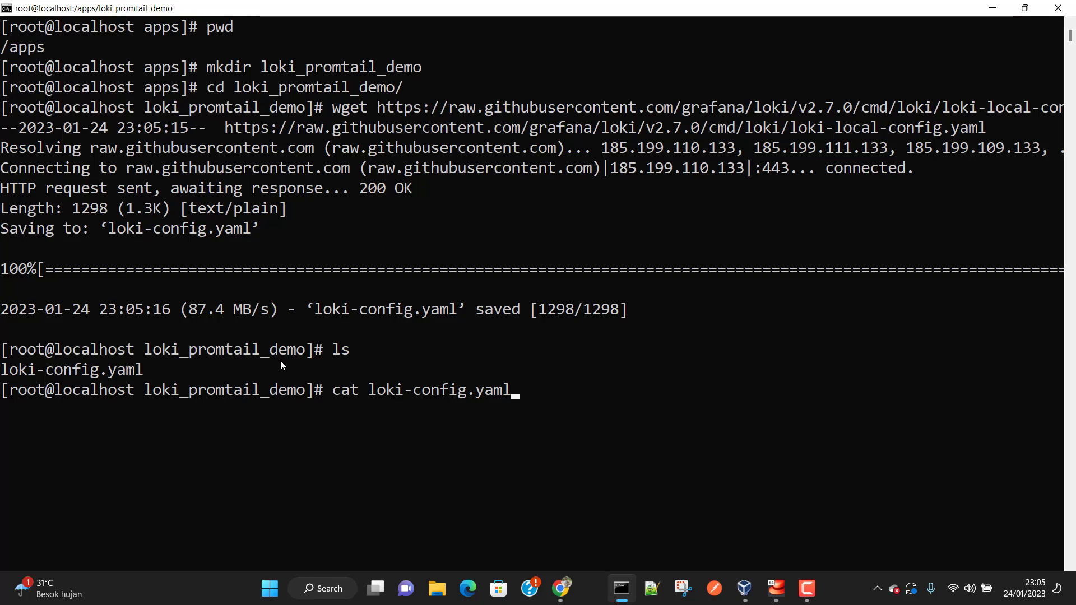
pyautogui.press('Return')
# - Examine the server ports and common storage settings in the loki-config.yaml output, highlighting the chunks_directory line
pyautogui.scroll(2, 281, 366)
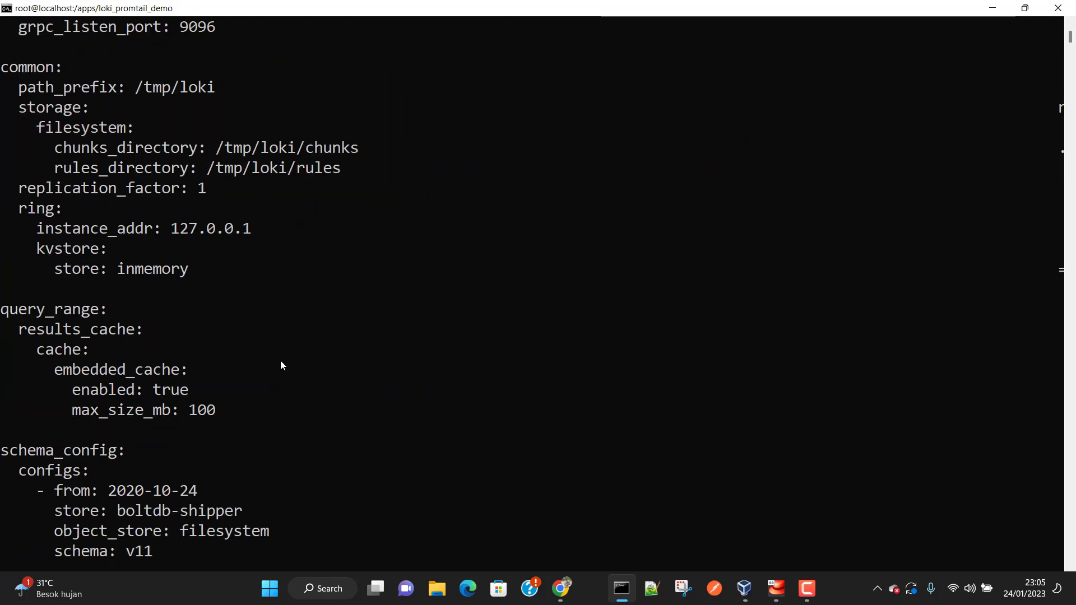
pyautogui.scroll(3, 281, 362)
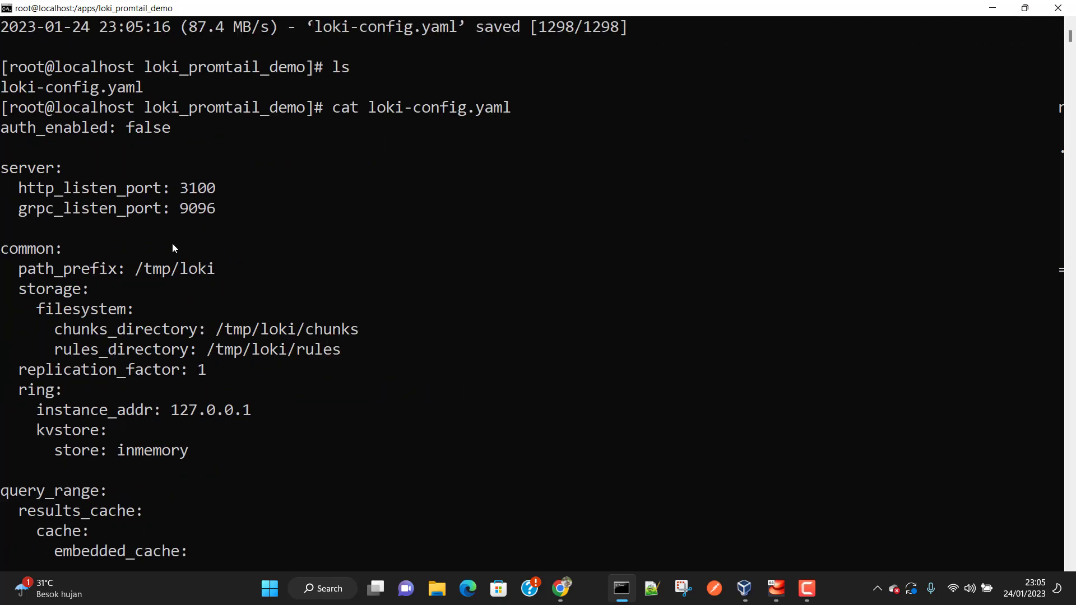
pyautogui.scroll(-1, 93, 282)
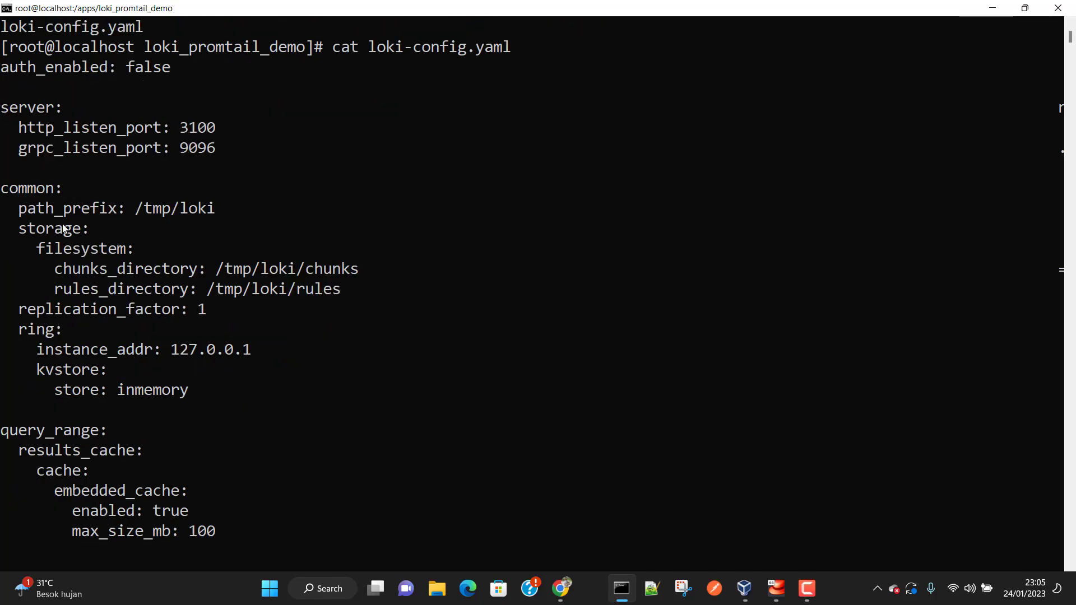
pyautogui.scroll(-1, 124, 335)
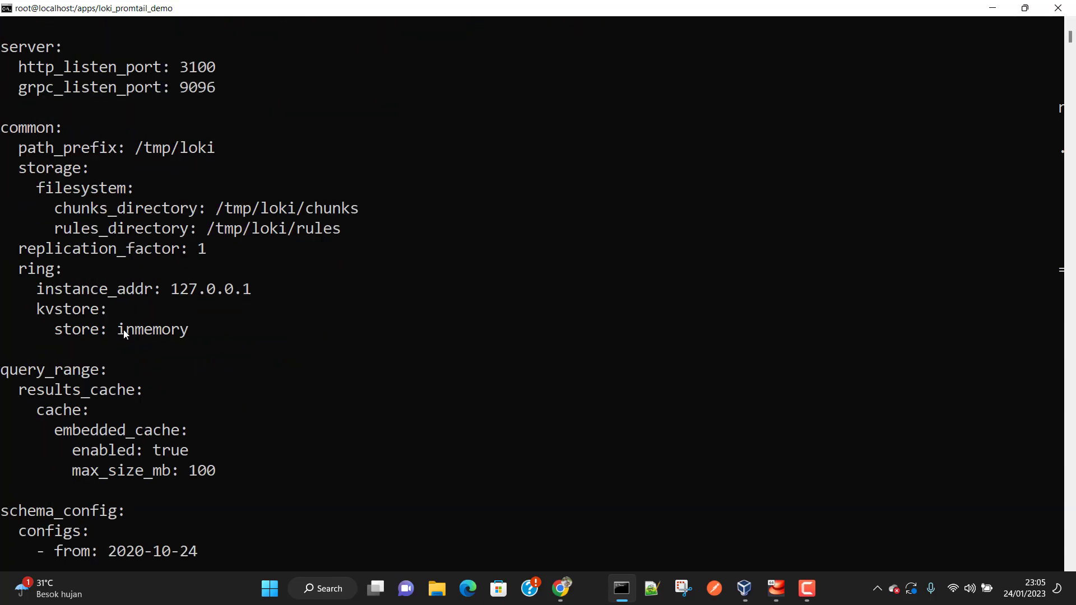
pyautogui.moveTo(54, 210); pyautogui.dragTo(348, 211)
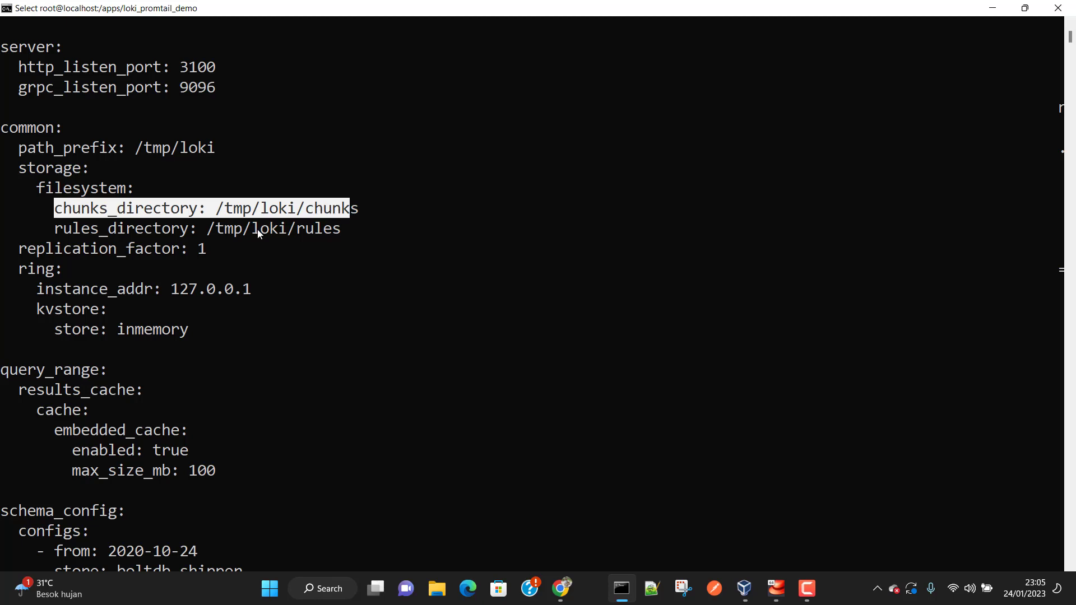
# - Highlight the rules_directory line and examine the query_range, schema_config, ruler and analytics sections in the loki-config.yaml output
pyautogui.moveTo(61, 229); pyautogui.dragTo(335, 231)
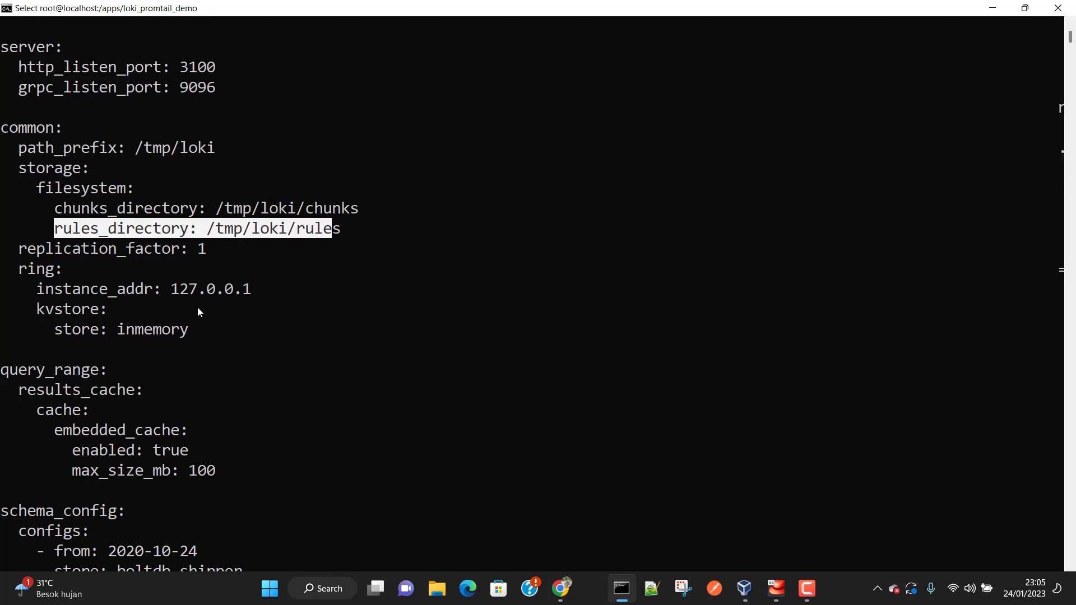
pyautogui.scroll(-2, 197, 307)
pyautogui.scroll(-2, 168, 328)
pyautogui.scroll(-1, 185, 336)
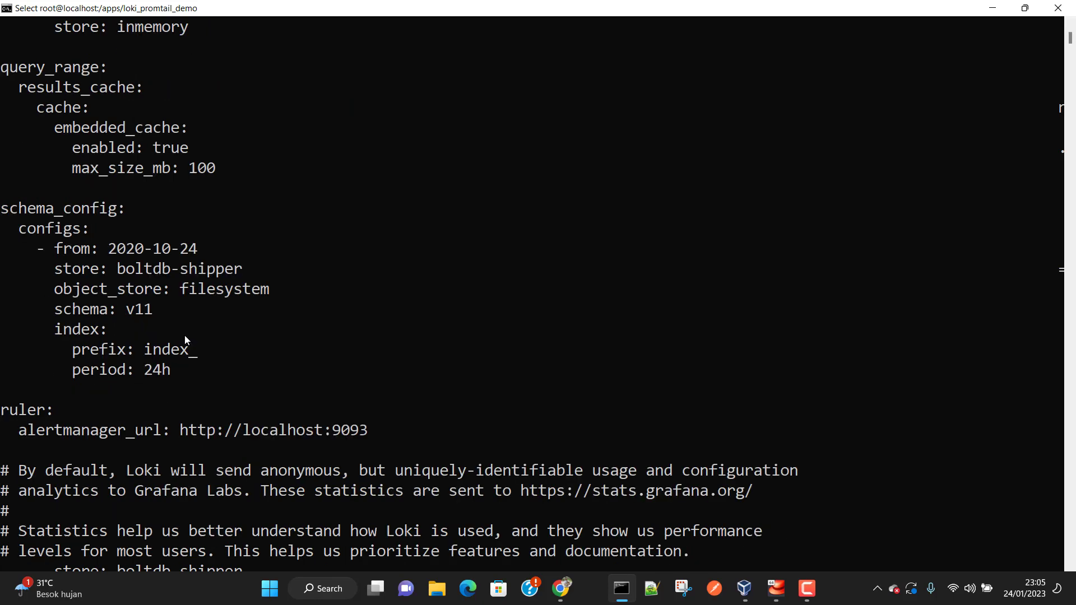
pyautogui.scroll(-4, 185, 336)
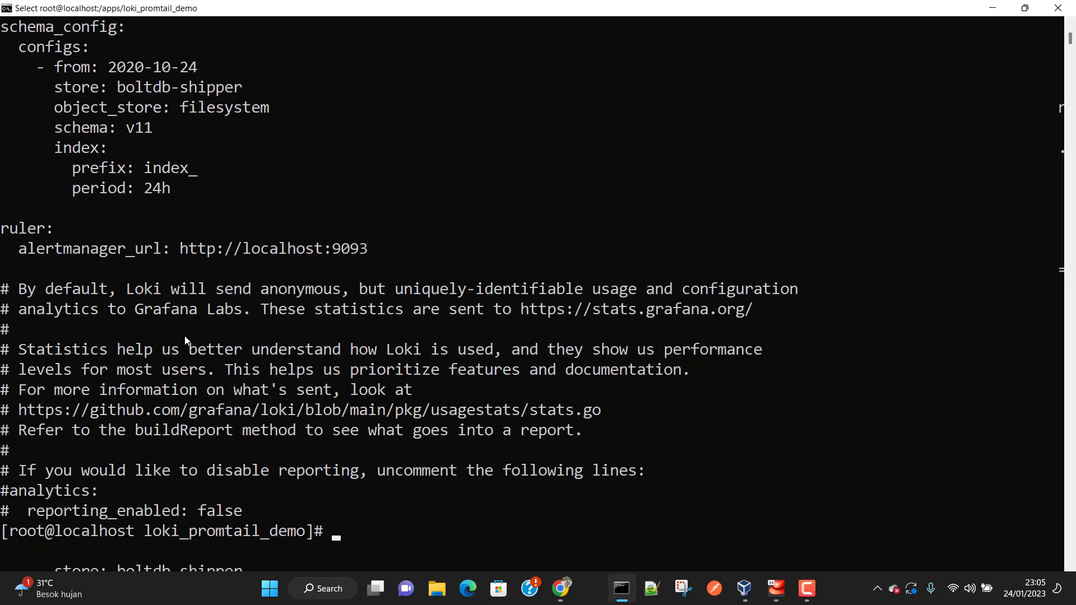
pyautogui.scroll(1, 184, 335)
# - Clear the terminal and list the files in loki_promtail_demo with ls
pyautogui.write('clear')
pyautogui.press('Return')
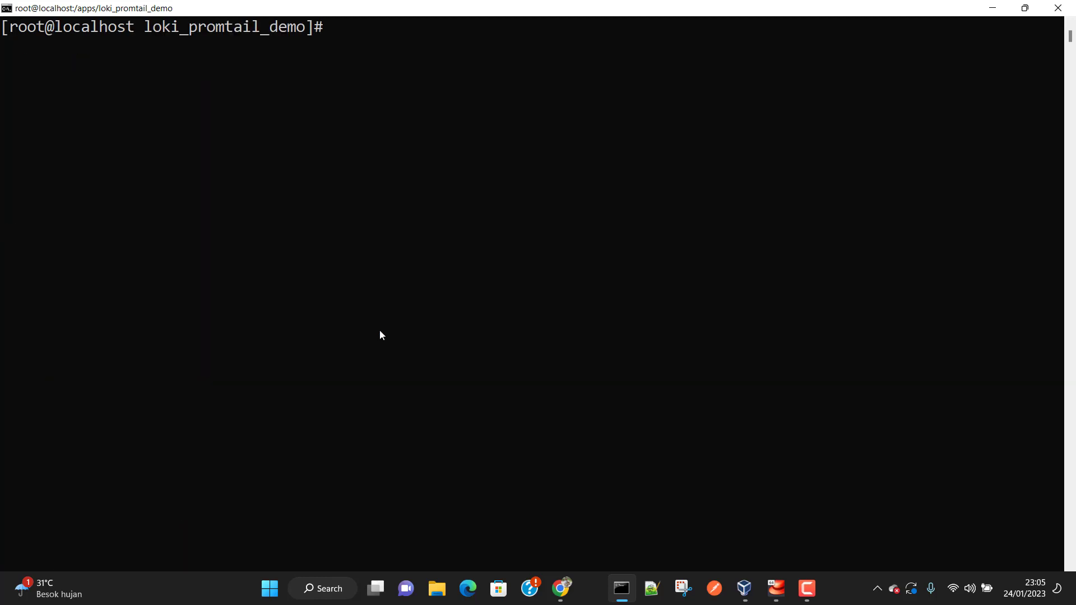
pyautogui.write('ls')
pyautogui.press('Return')
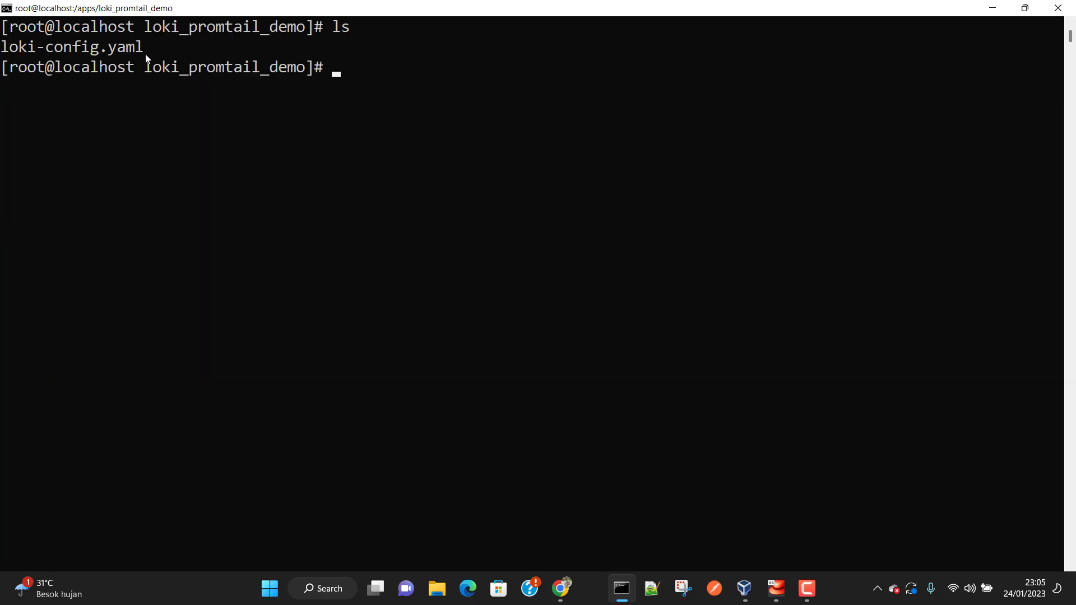
# - Copy the docker run command for the loki container (grafana/loki:2.7.0, port 3100:3100) from the browser's Docker installation page and run it in the terminal
pyautogui.hotkey('alt', 'Tab')
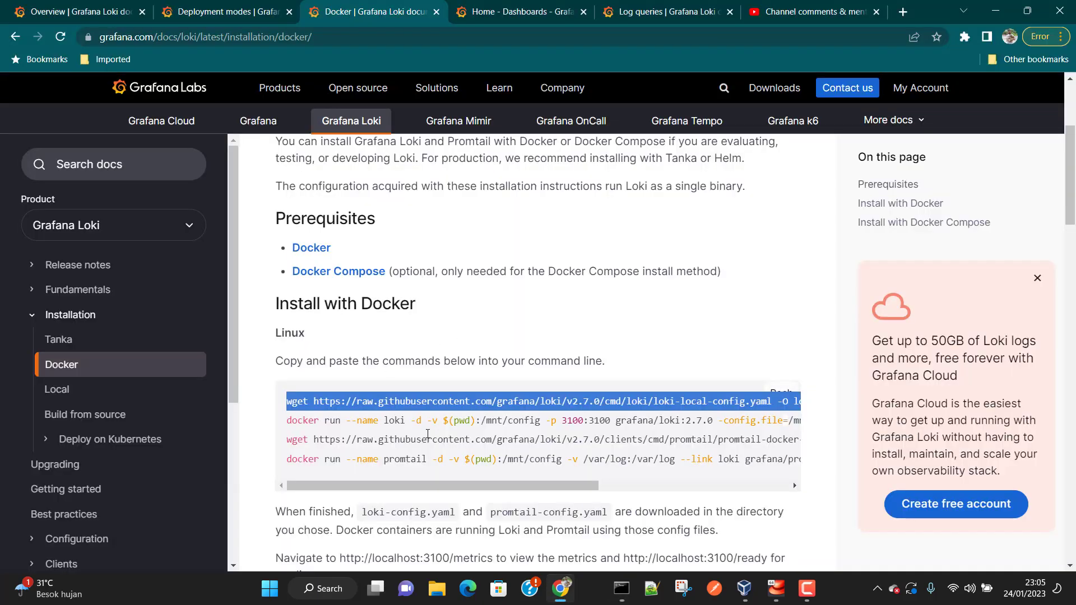
pyautogui.tripleClick(314, 419)
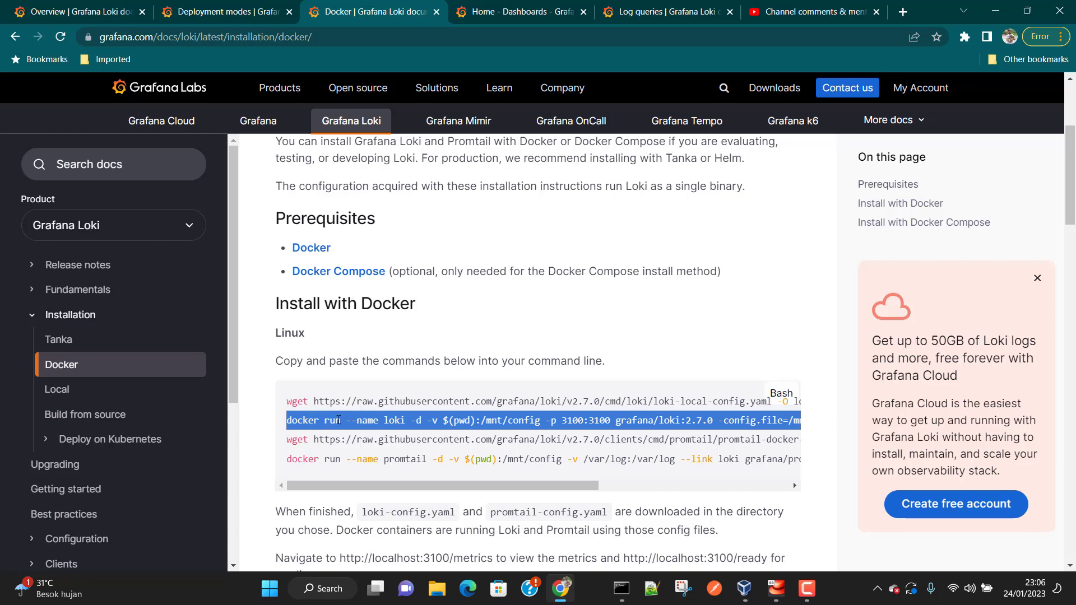
pyautogui.rightClick(338, 420)
pyautogui.click(390, 297)
pyautogui.hotkey('alt', 'Tab')
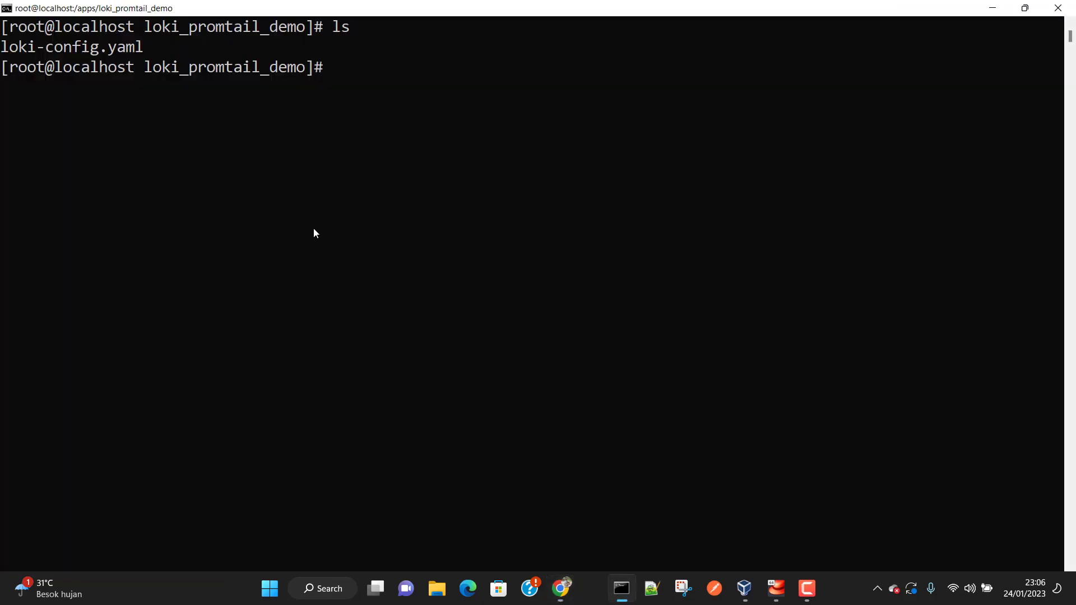
pyautogui.rightClick(280, 203)
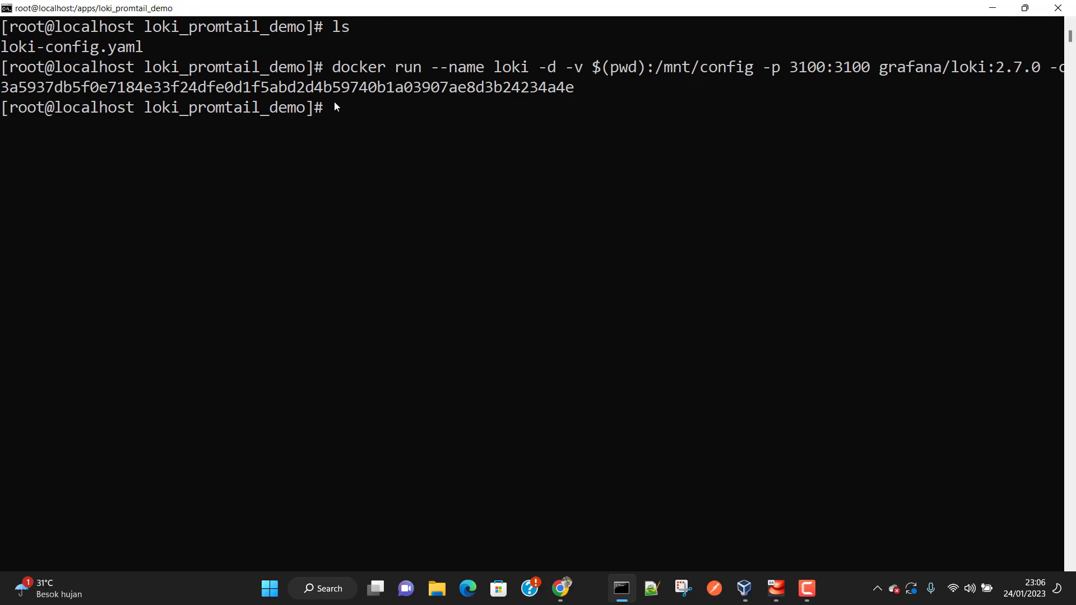
# - List the running Docker containers with docker container ls
pyautogui.write('docker container ls')
pyautogui.press('Return')
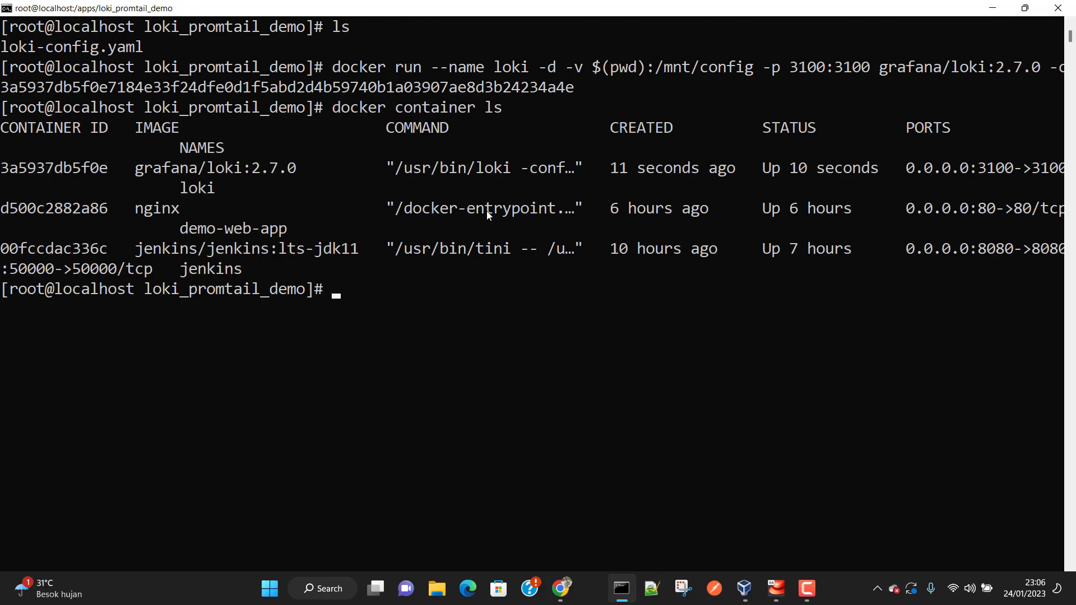
pyautogui.scroll(-1, 315, 244)
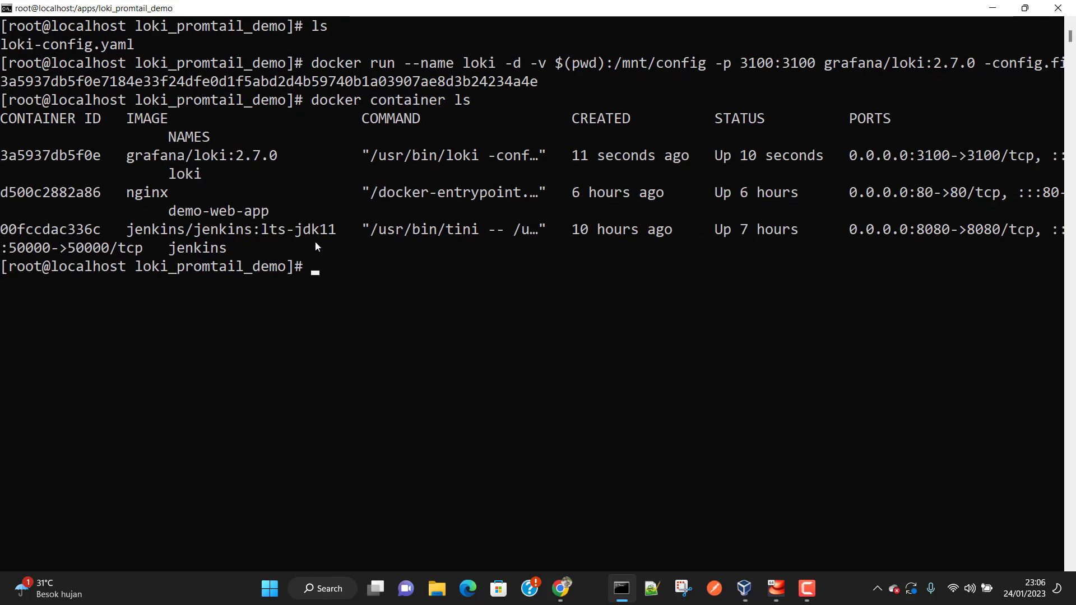
pyautogui.scroll(-1, 315, 241)
pyautogui.scroll(-1, 315, 241)
# - Clear the terminal, rerun docker container ls and highlight the grafana/loki:2.7.0 container's entry
pyautogui.write('cl')
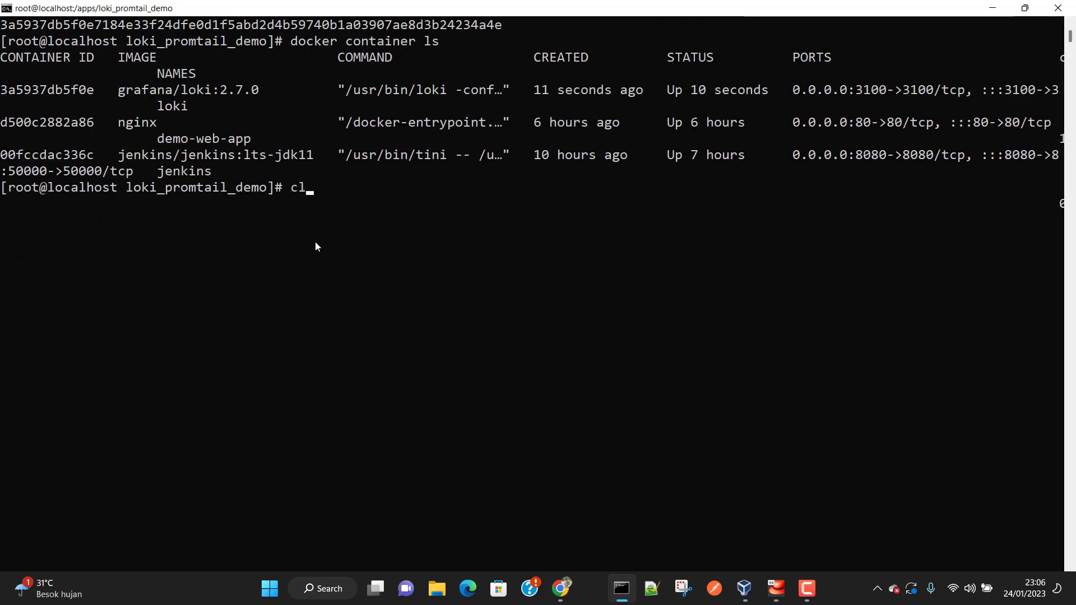
pyautogui.write('ear')
pyautogui.press('Return')
pyautogui.press('Up')
pyautogui.press('Up')
pyautogui.press('Return')
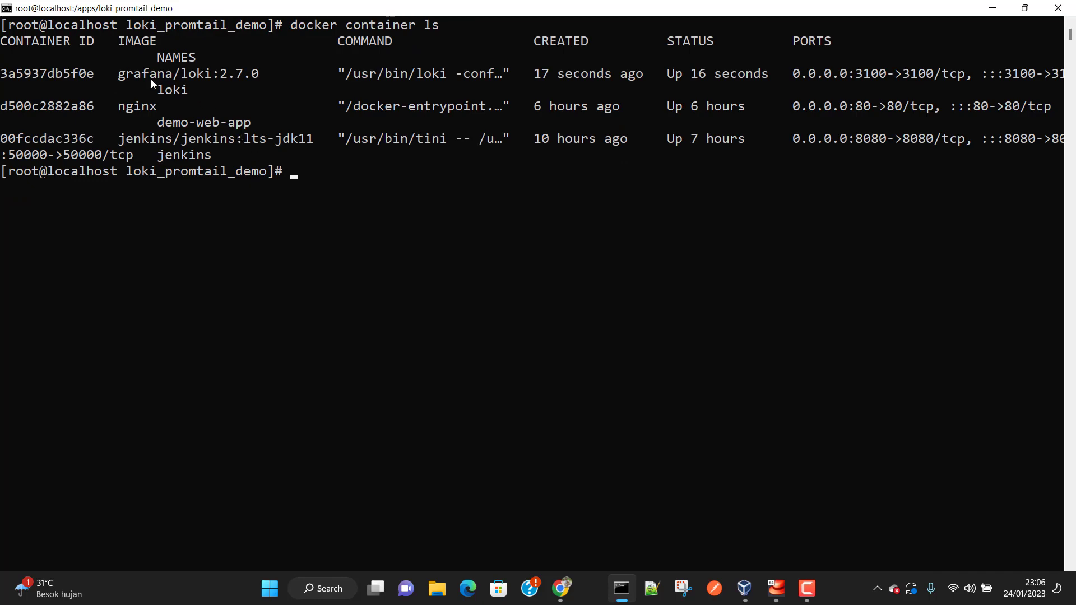
pyautogui.moveTo(125, 80); pyautogui.dragTo(191, 92)
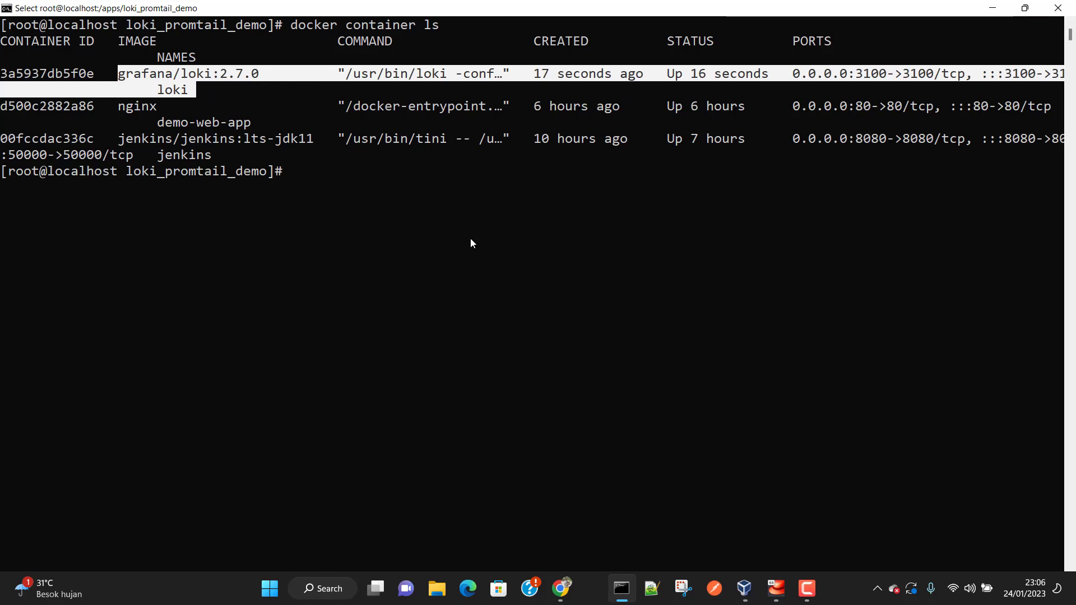
# - Copy the promtail-docker-config.yaml wget command from the browser's installation page, run it in the terminal to save promtail-config.yaml, and list the directory's files
pyautogui.hotkey('alt', 'Tab')
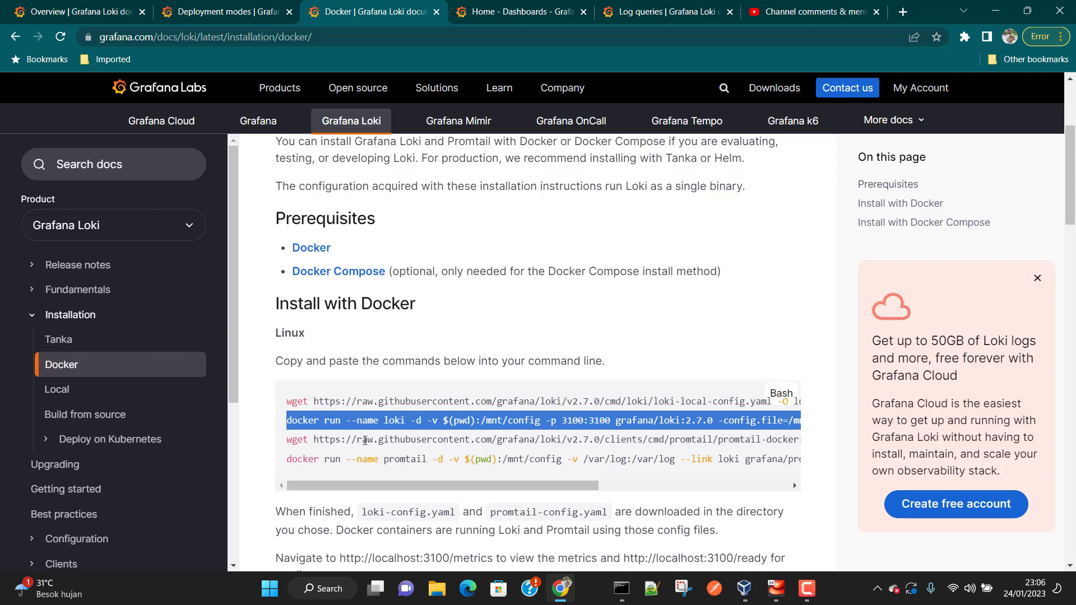
pyautogui.tripleClick(365, 441)
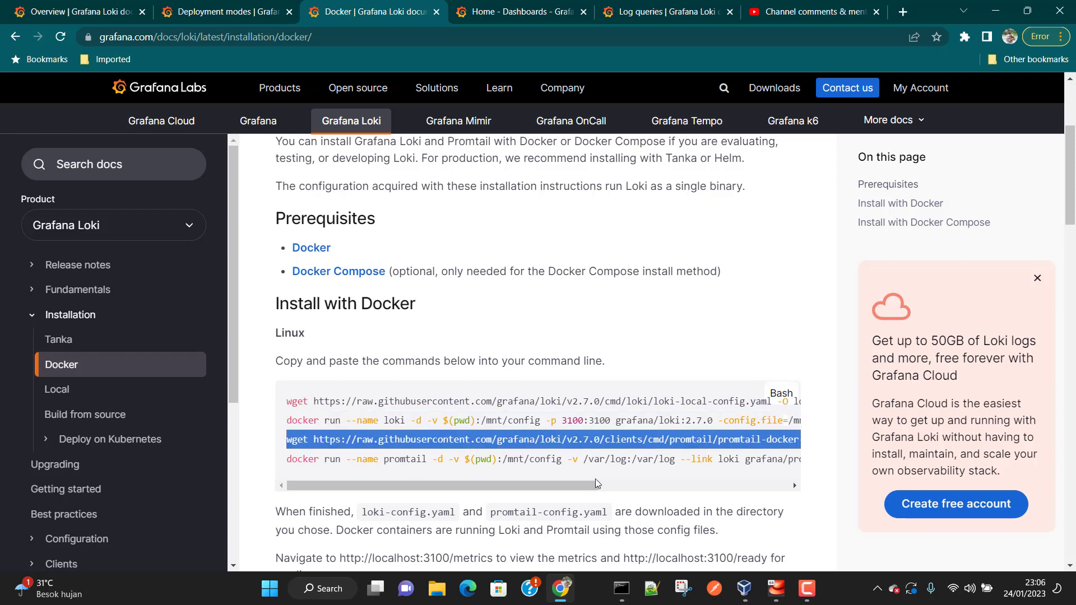
pyautogui.moveTo(545, 489); pyautogui.dragTo(730, 492)
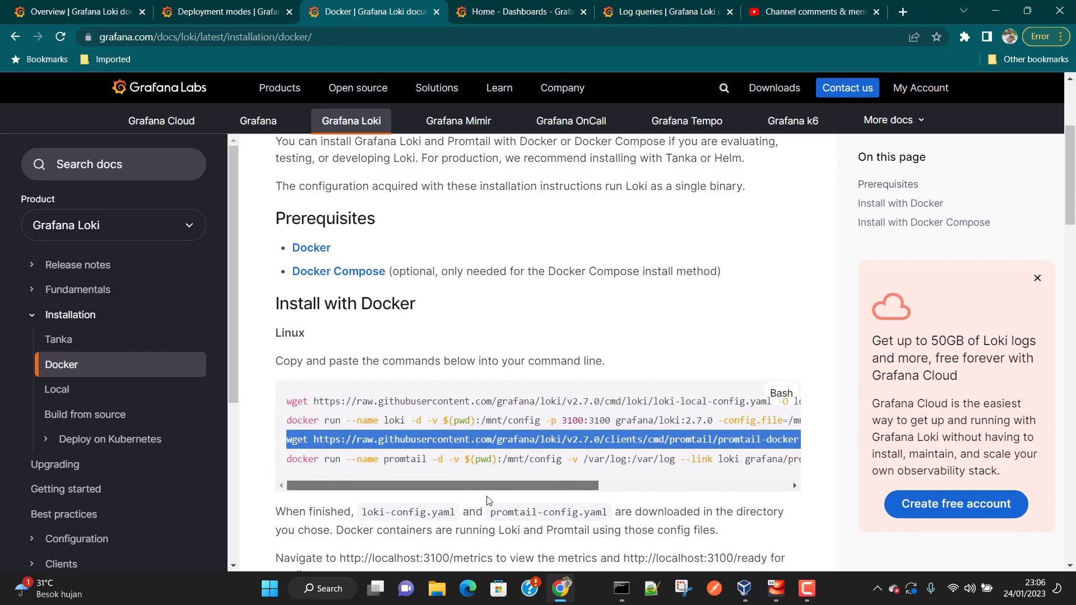
pyautogui.hotkey('alt', 'Tab')
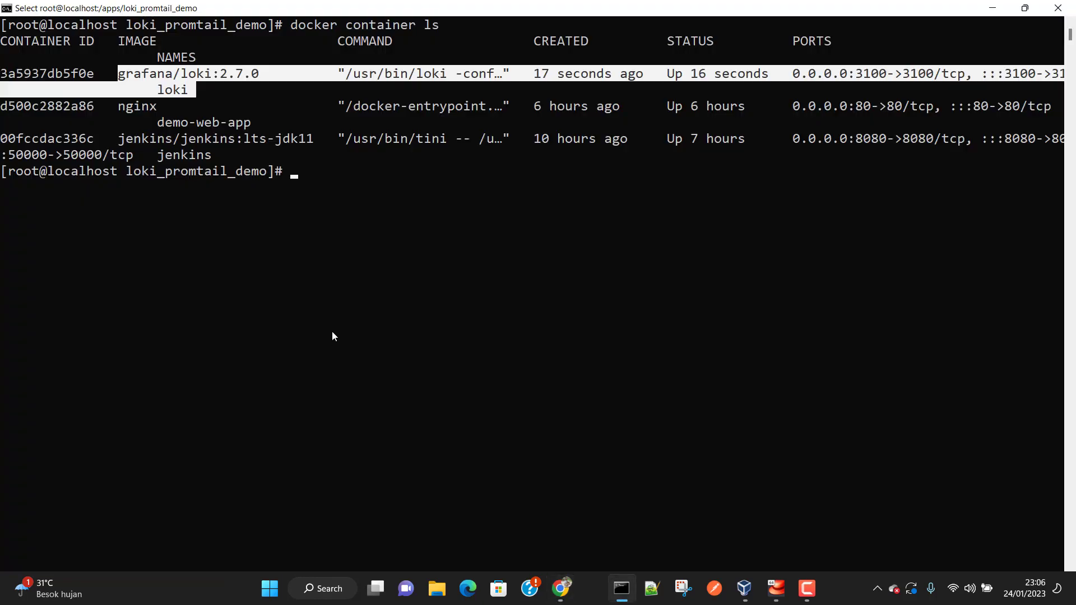
pyautogui.click(332, 332)
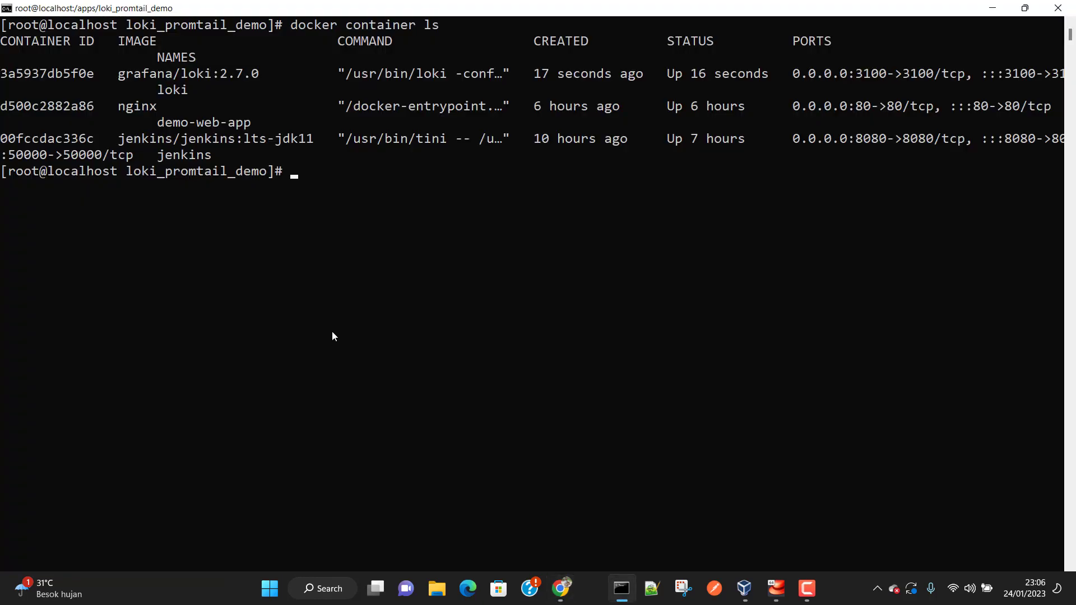
pyautogui.hotkey('alt', 'Tab')
pyautogui.rightClick(358, 441)
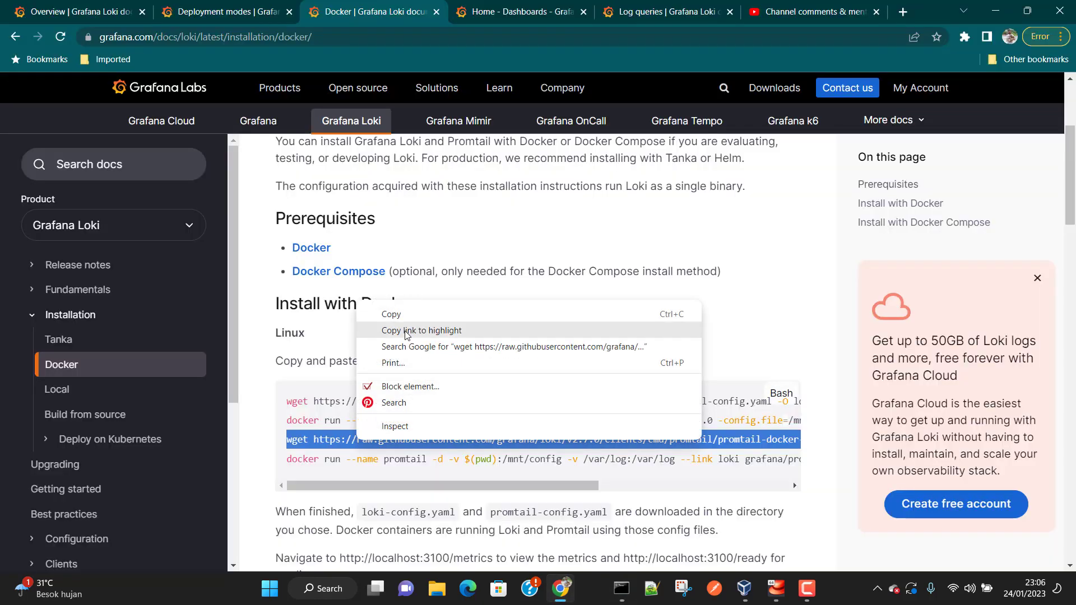
pyautogui.click(371, 308)
pyautogui.hotkey('alt', 'Tab')
pyautogui.rightClick(400, 317)
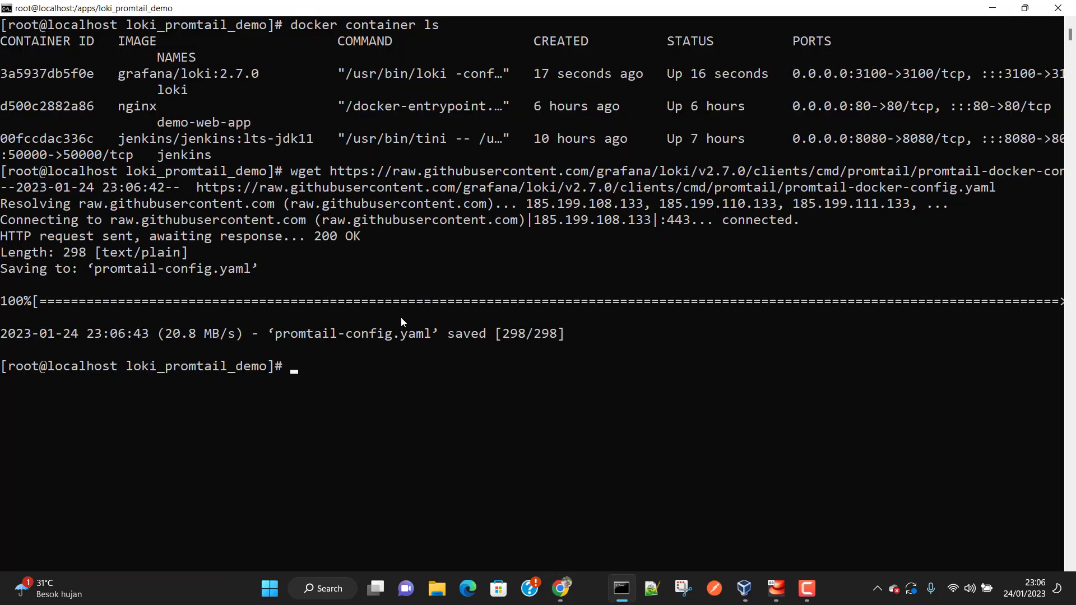
pyautogui.write('ls')
pyautogui.press('Return')
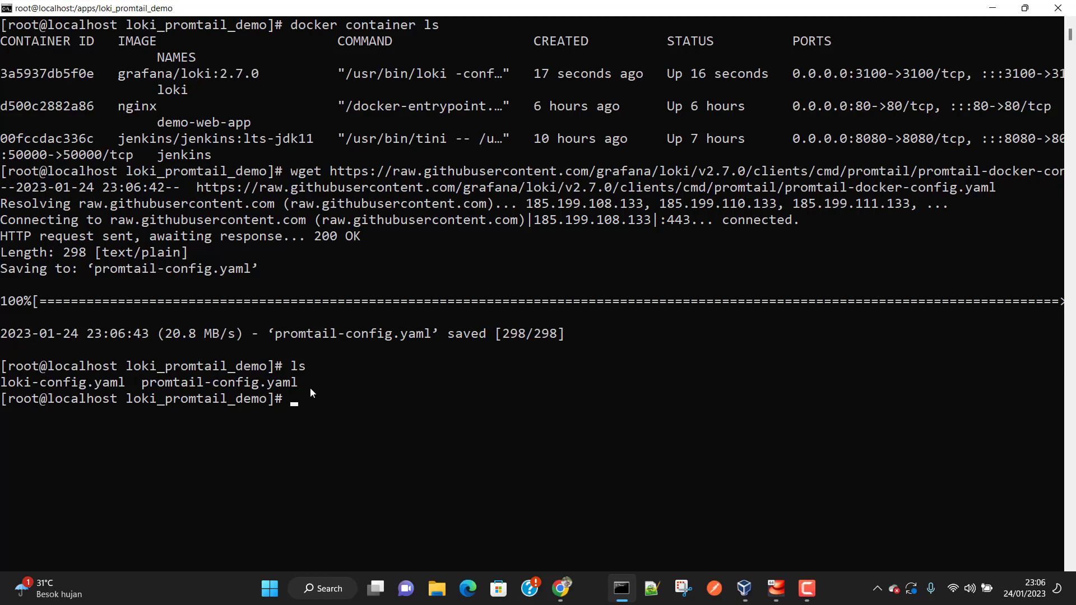
# - Copy the docker run command for the promtail container linked to loki from the browser's installation page and run it in the terminal
pyautogui.hotkey('alt', 'Tab')
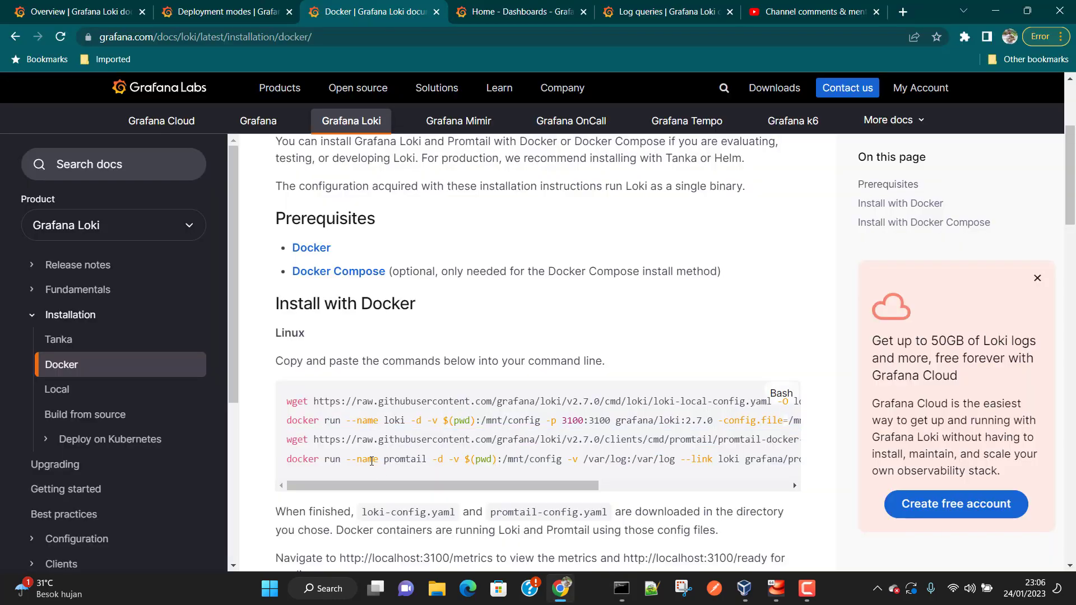
pyautogui.tripleClick(371, 461)
pyautogui.hotkey('alt', 'Tab')
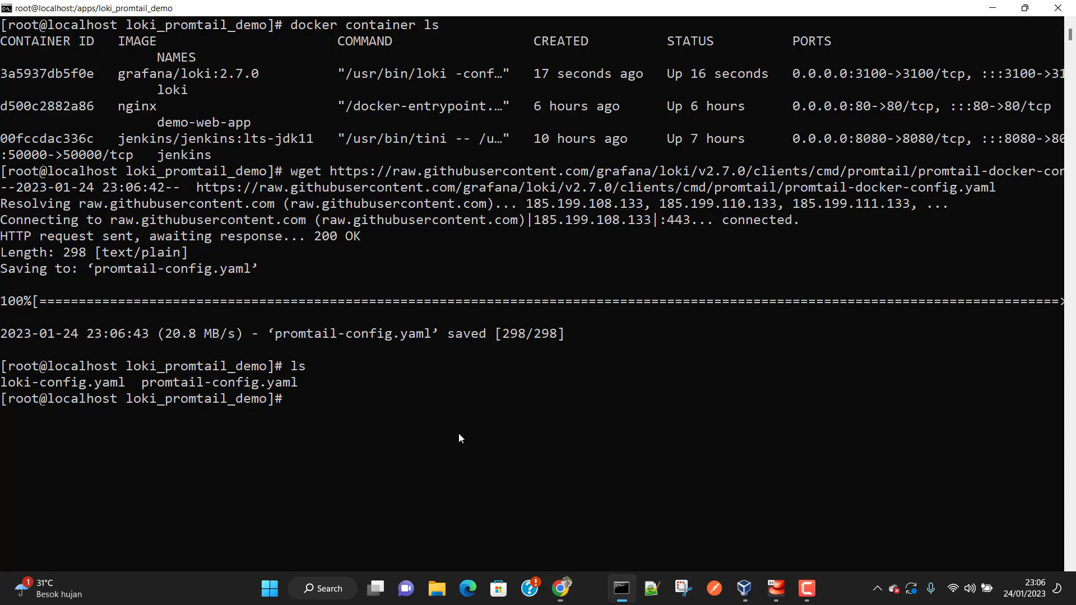
pyautogui.rightClick(432, 401)
pyautogui.press('Return')
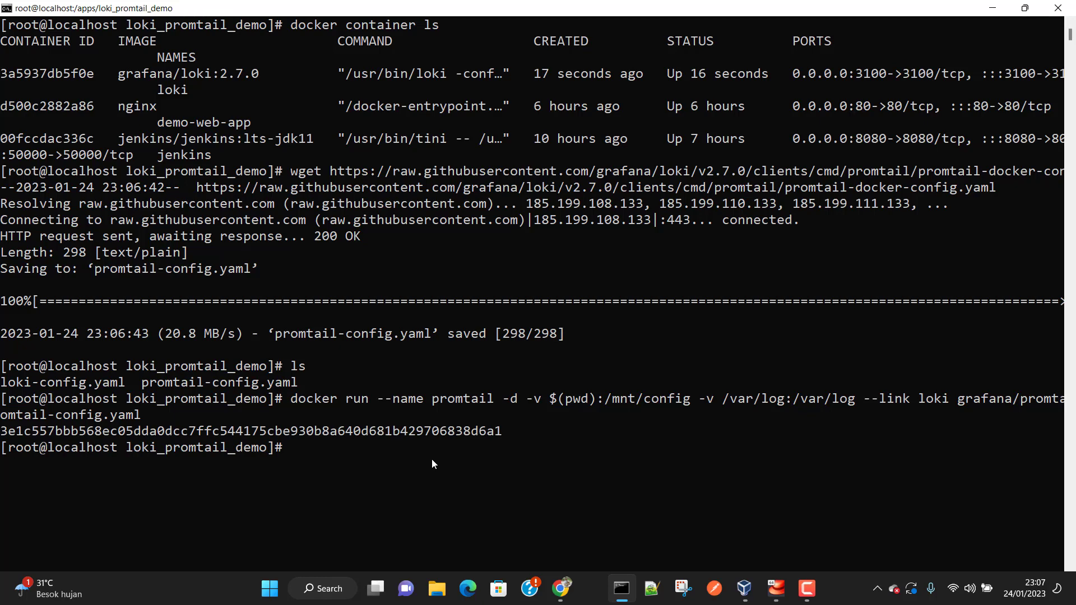
# - Clear the terminal and show a detailed listing of loki_promtail_demo with ls -lrt
pyautogui.write('clear')
pyautogui.press('Return')
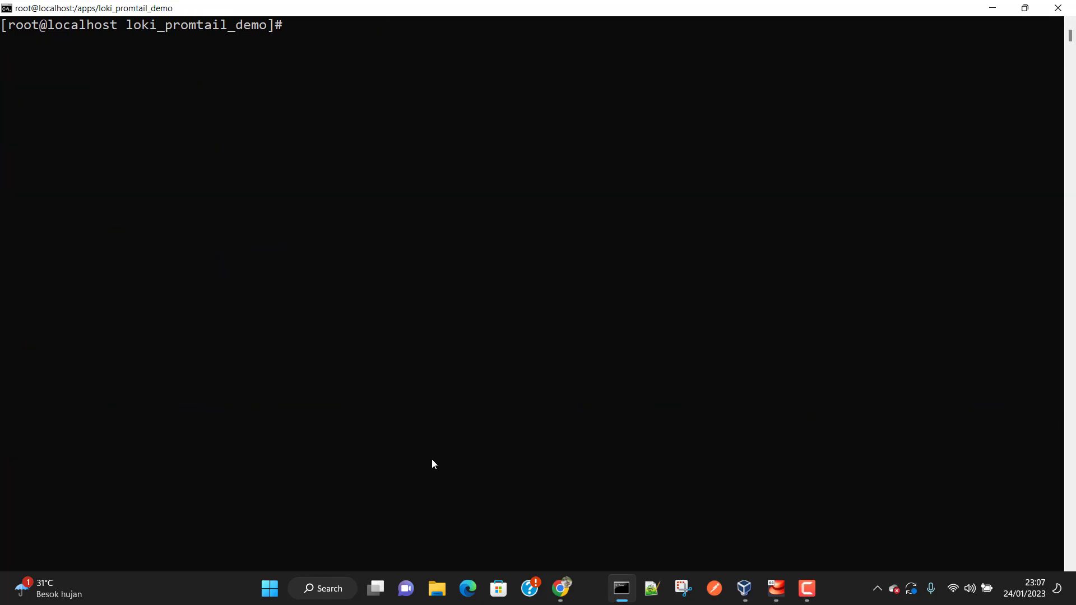
pyautogui.write('ls -lrt')
pyautogui.press('Return')
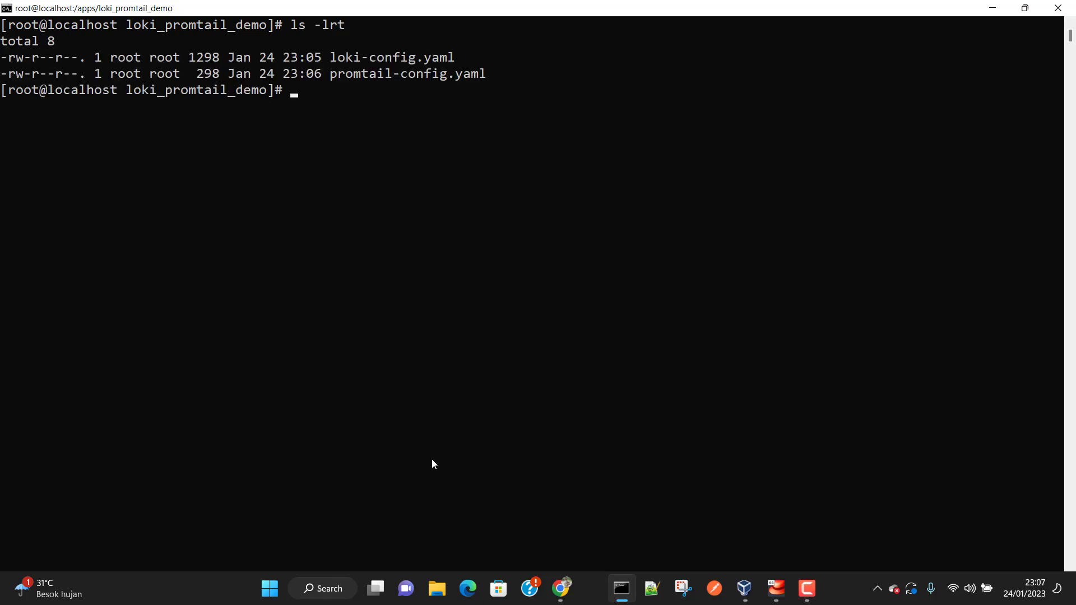
# - Copy the promtail-config.yaml file name from the listing and display the file's contents with cat
pyautogui.moveTo(331, 76); pyautogui.dragTo(485, 76)
pyautogui.rightClick(486, 78)
pyautogui.write('cat')
pyautogui.rightClick(459, 104)
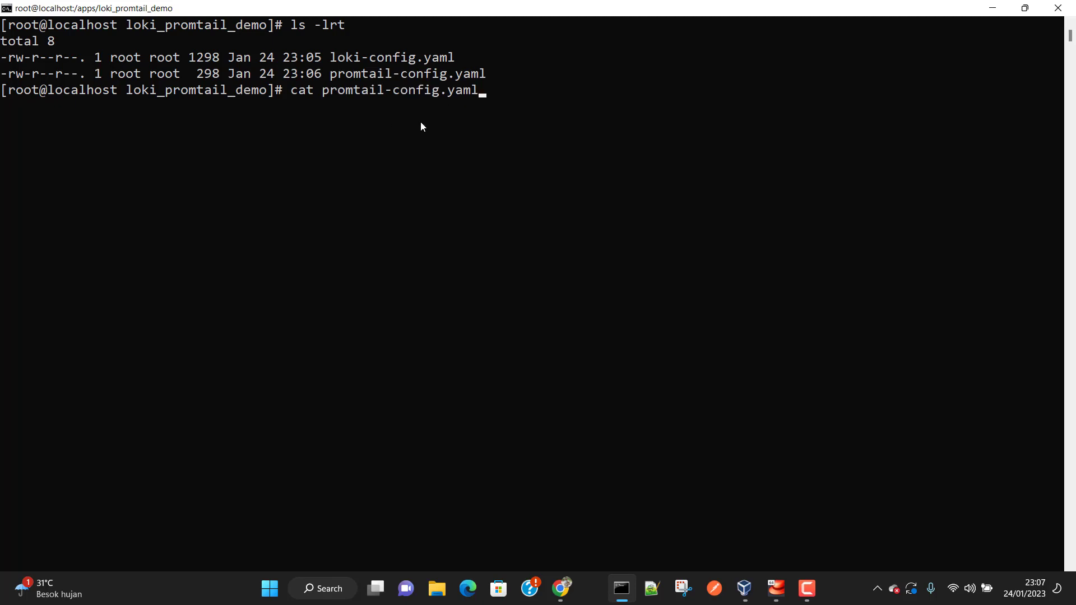
pyautogui.press('Return')
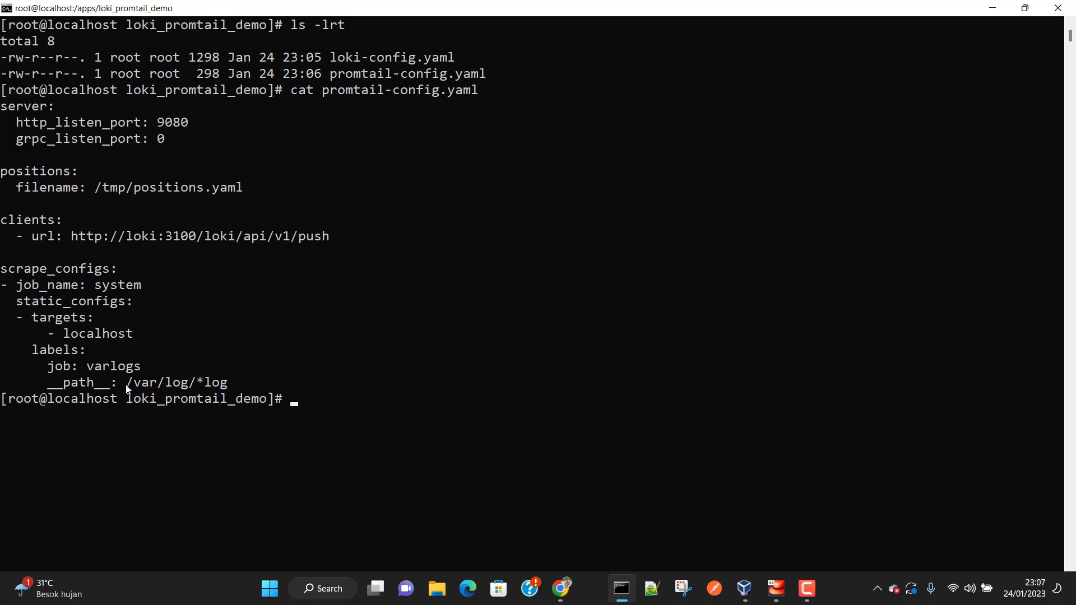
# - Copy the /var/log/ part of the __path__ label in the promtail-config.yaml output and change into that directory
pyautogui.moveTo(128, 387); pyautogui.dragTo(193, 388)
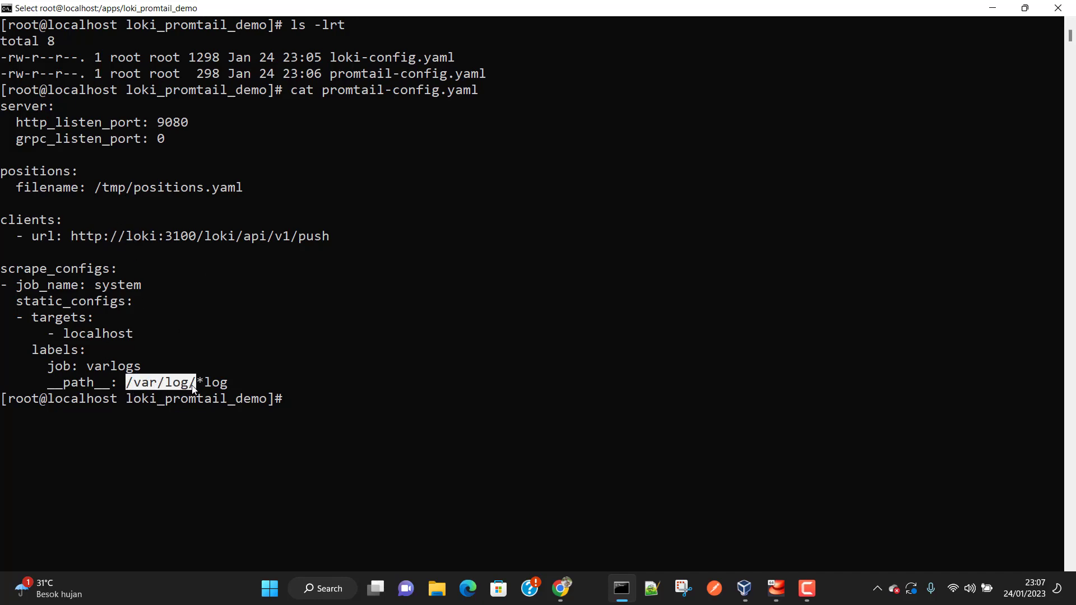
pyautogui.click(135, 387)
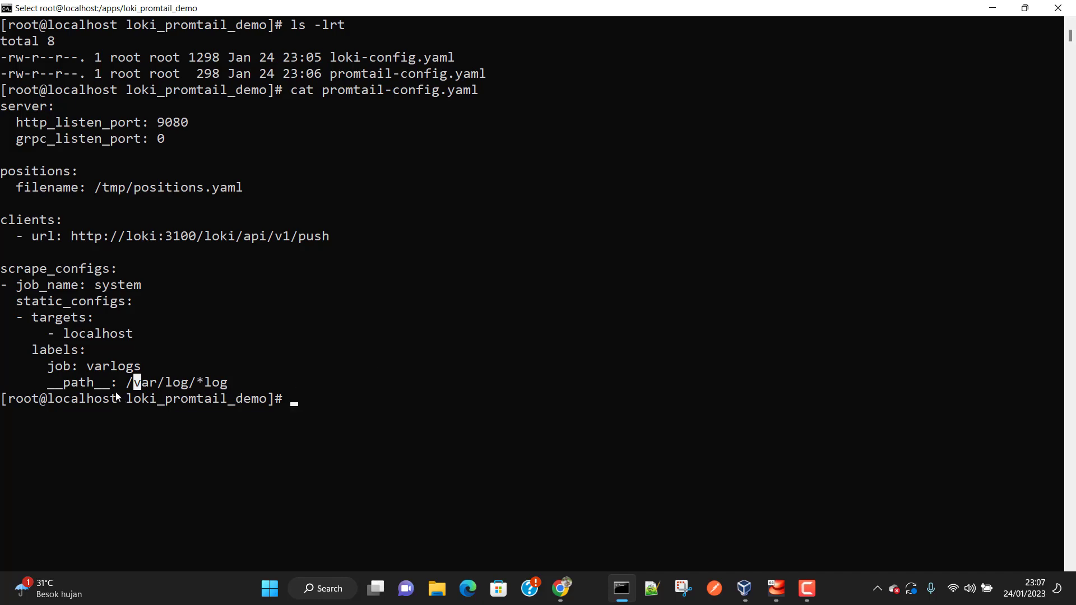
pyautogui.moveTo(126, 385); pyautogui.dragTo(195, 387)
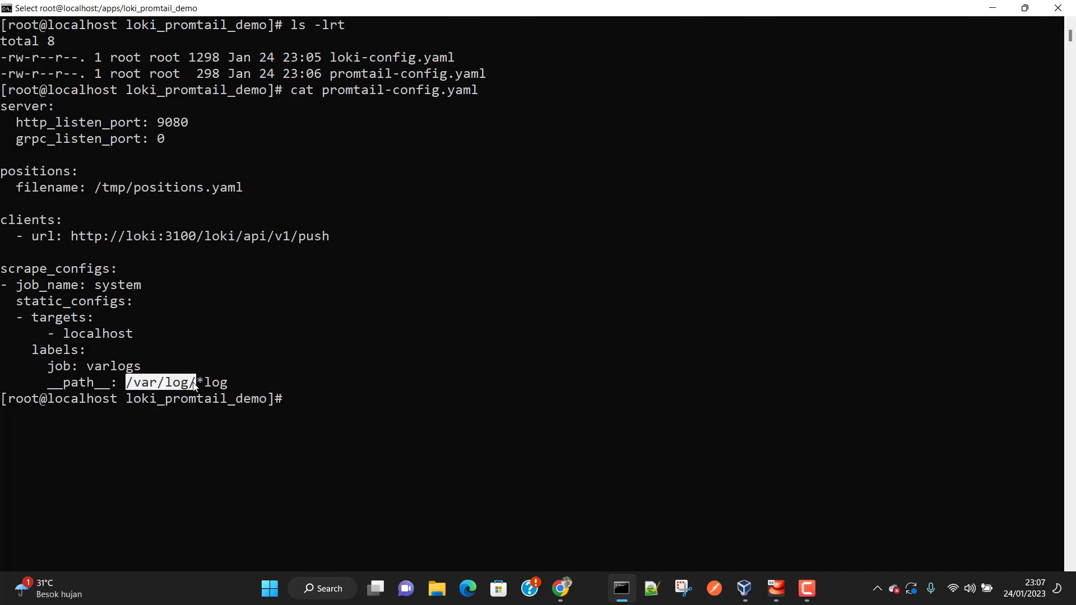
pyautogui.rightClick(192, 383)
pyautogui.write('cd')
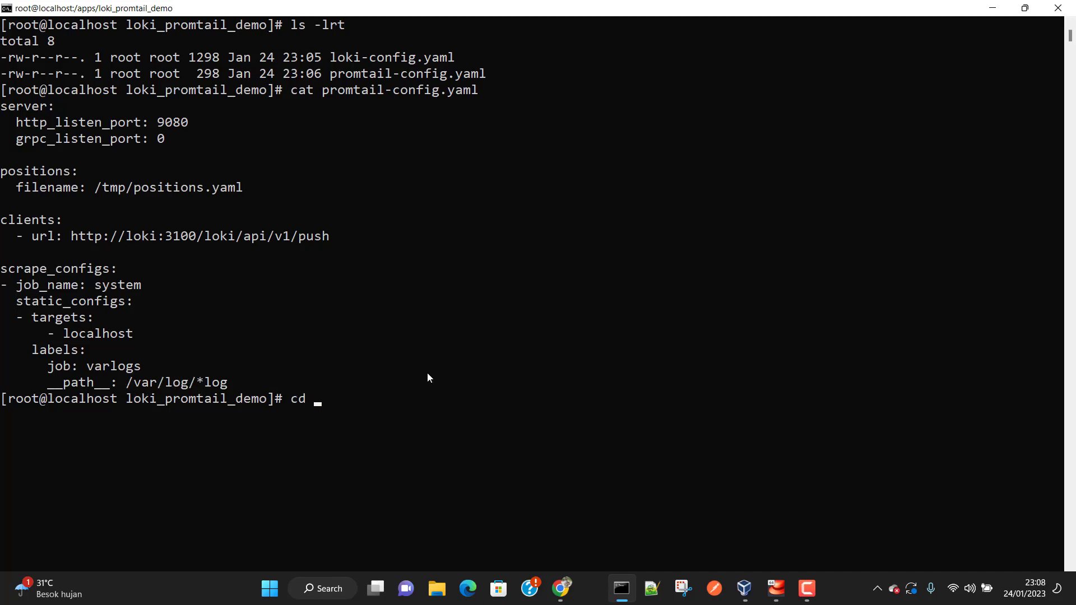
pyautogui.rightClick(428, 374)
pyautogui.press('Return')
# - Show a detailed listing of the log files in /var/log with ls -lrt
pyautogui.write('ls -l')
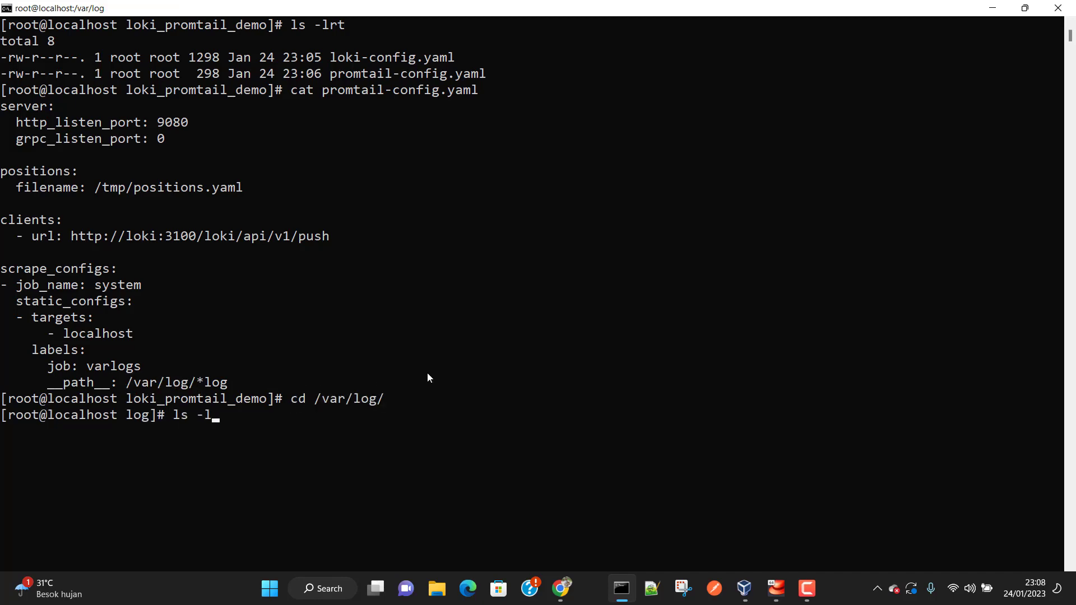
pyautogui.write('rt')
pyautogui.press('Return')
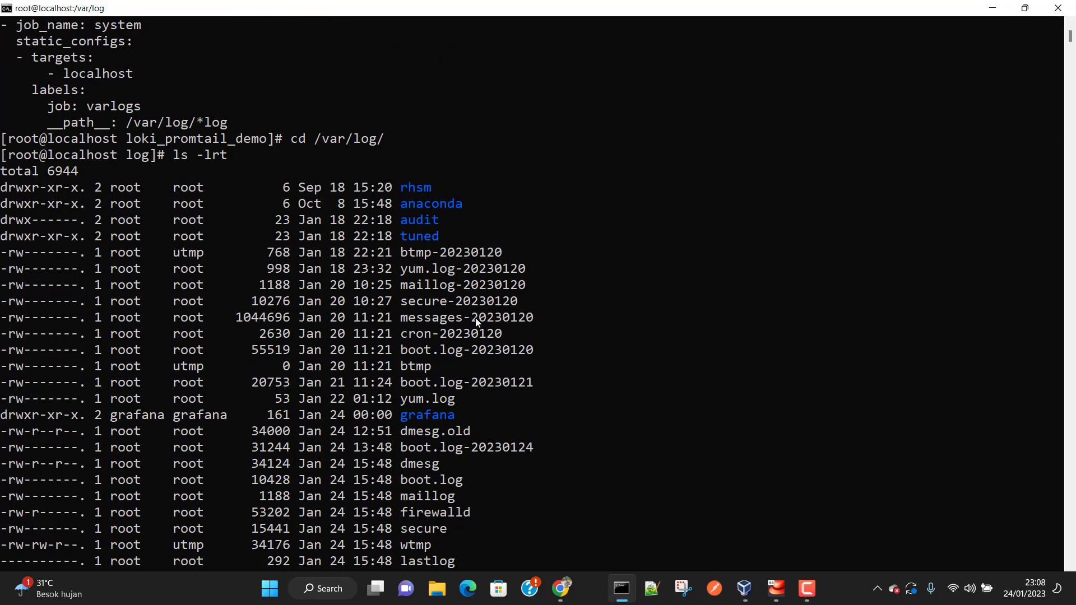
# - Look over the log files listed in /var/log and return to the loki_promtail_demo directory with cd -
pyautogui.scroll(-1, 450, 423)
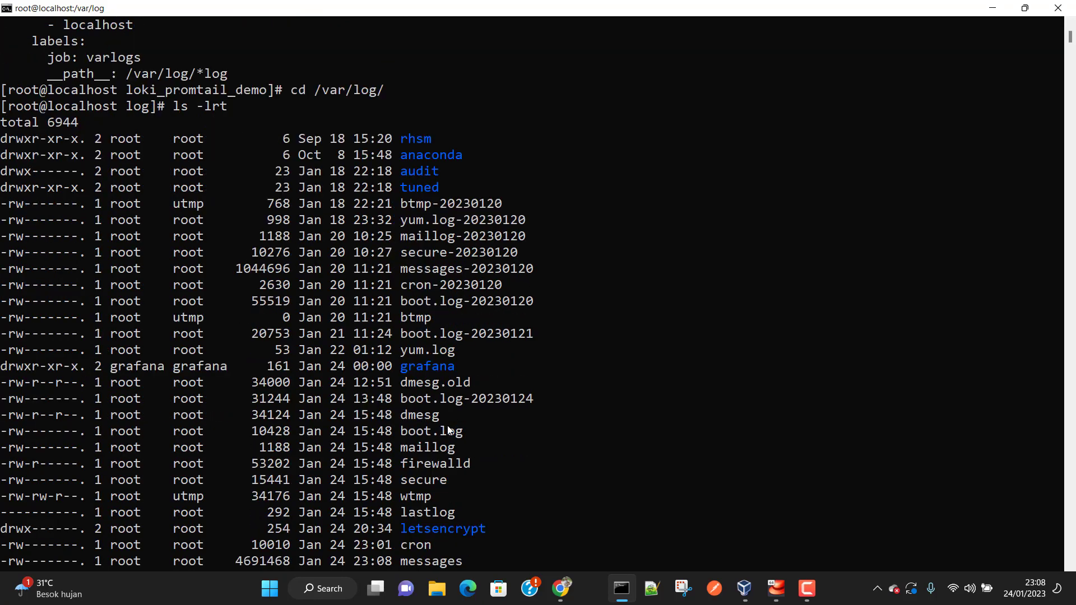
pyautogui.scroll(-1, 442, 431)
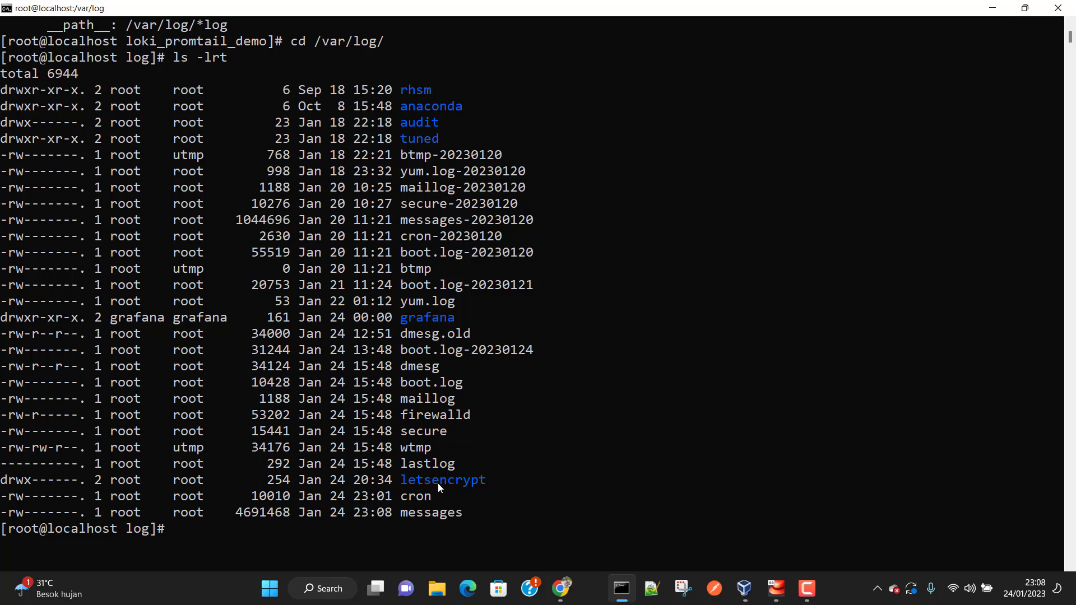
pyautogui.scroll(3, 420, 379)
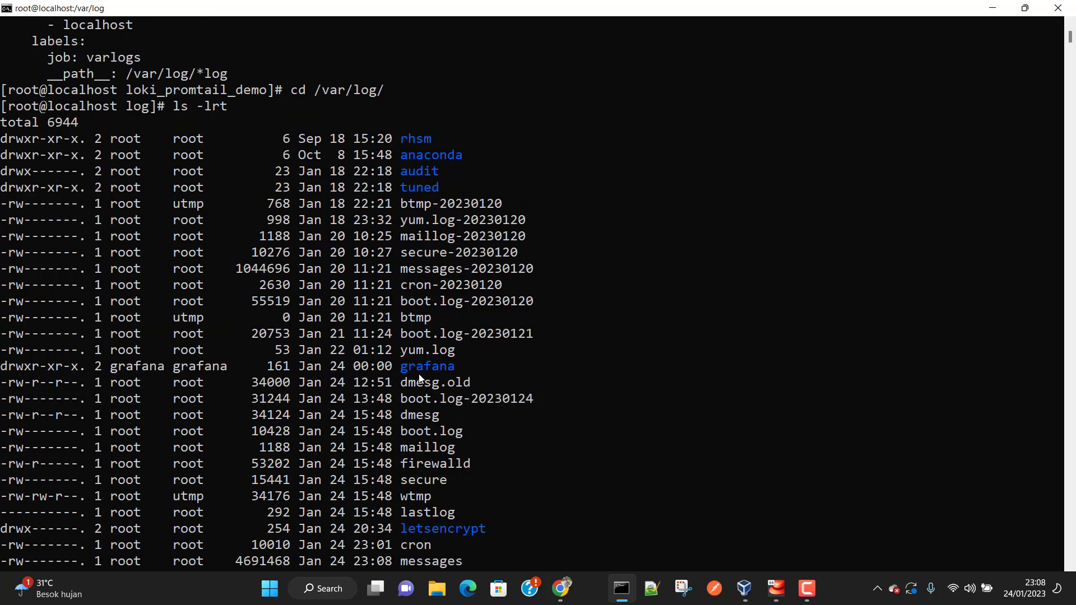
pyautogui.scroll(-2, 420, 379)
pyautogui.scroll(-2, 420, 379)
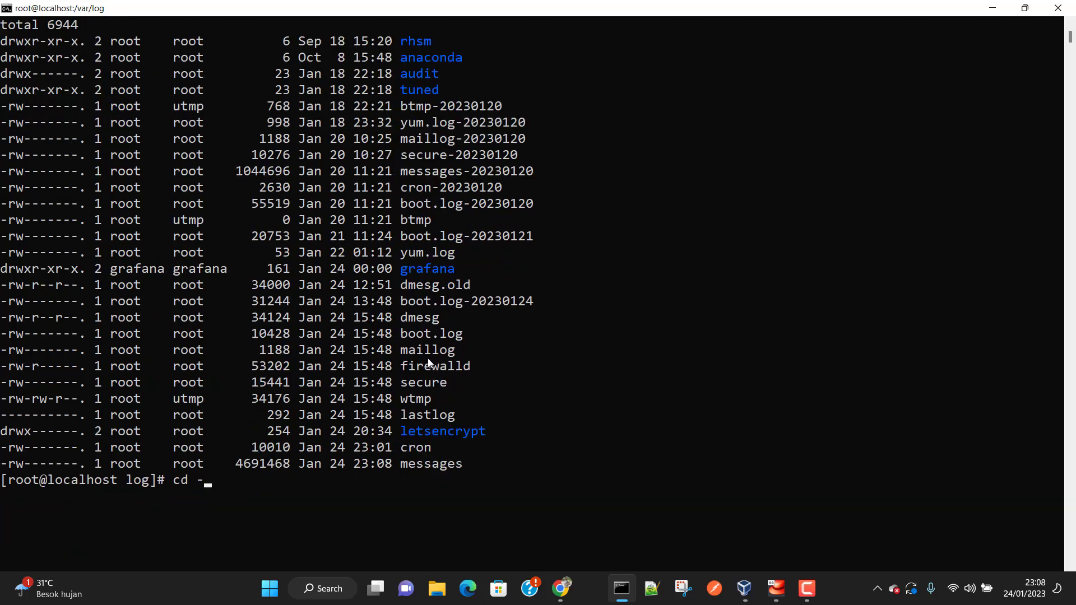
pyautogui.scroll(3, 429, 363)
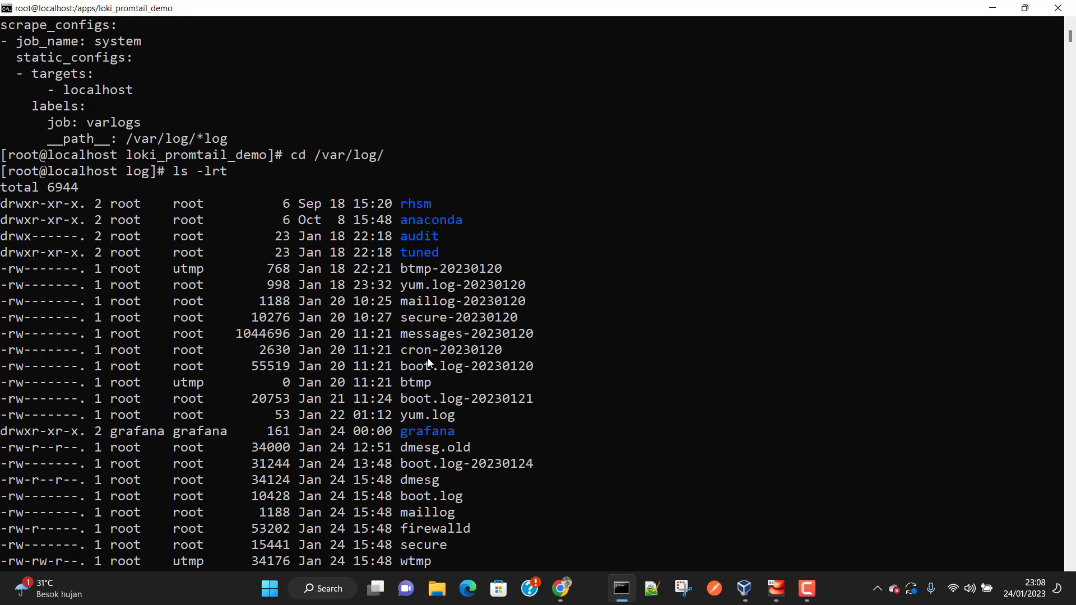
pyautogui.scroll(-4, 428, 362)
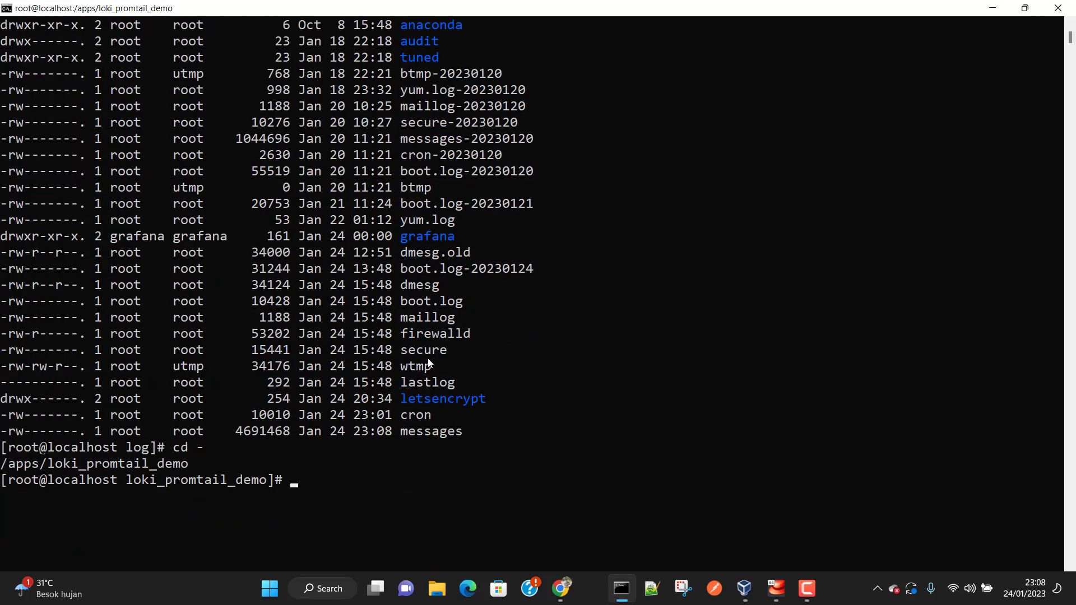
# - Clear the terminal and show the current directory and its files with pwd and ls
pyautogui.write('pwd')
pyautogui.scroll(3, 428, 362)
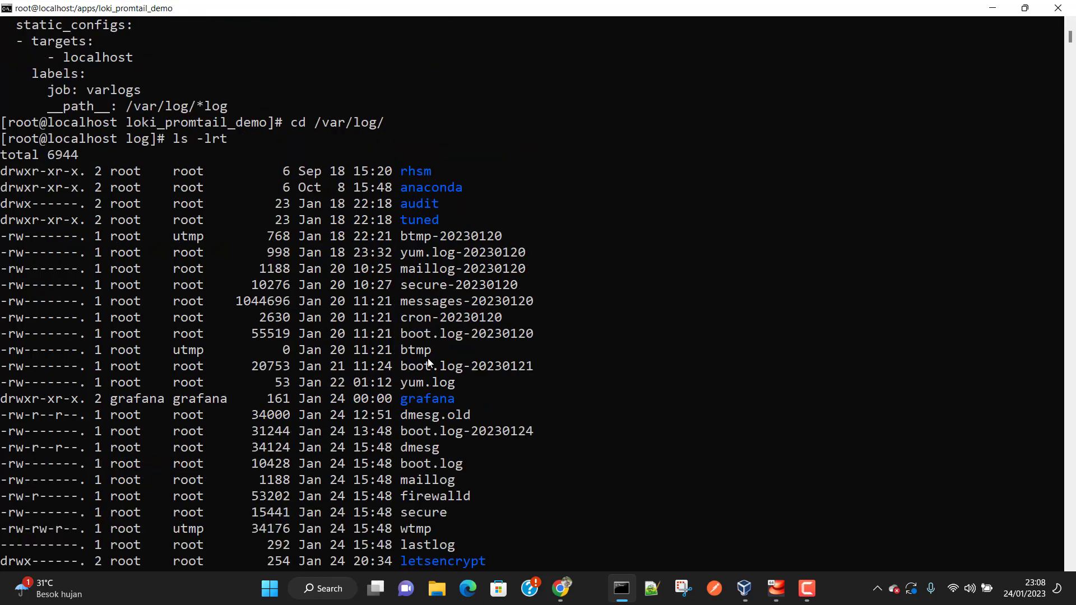
pyautogui.hotkey('ctrl', 'l')
pyautogui.write('pw')
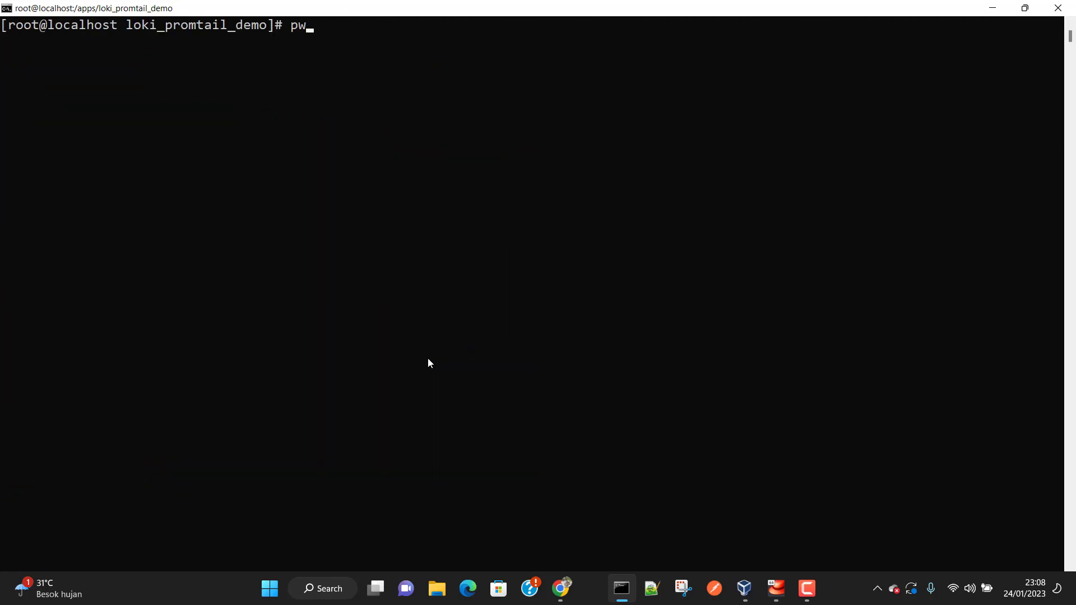
pyautogui.write('d')
pyautogui.press('Return')
pyautogui.write('ls')
pyautogui.press('Return')
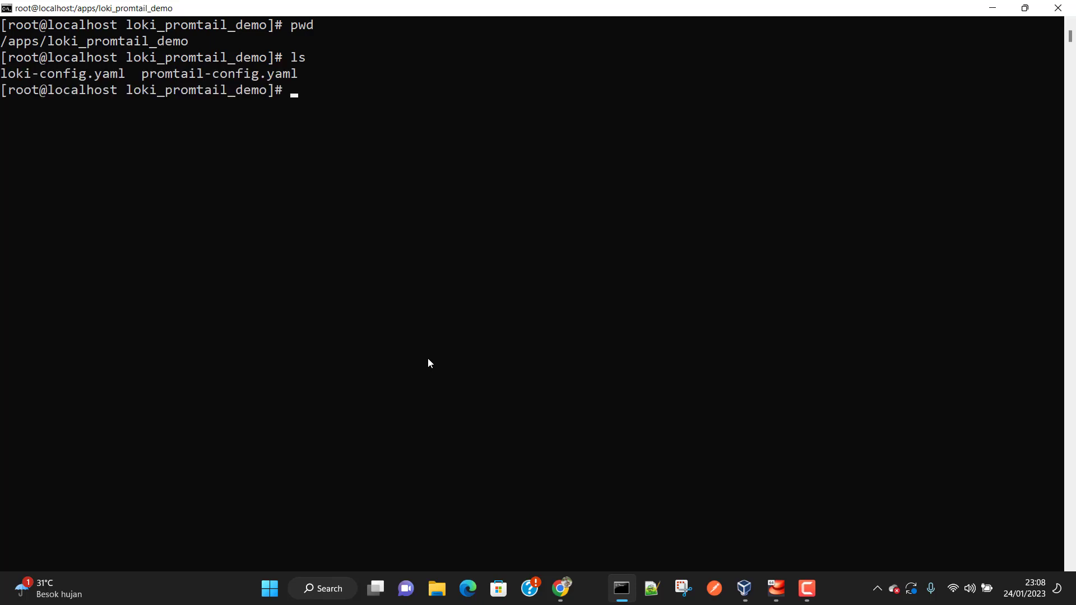
# - Display promtail-config.yaml with cat and highlight its __path__ label and the Loki push URL under clients
pyautogui.write('cat')
pyautogui.moveTo(142, 74); pyautogui.dragTo(298, 73)
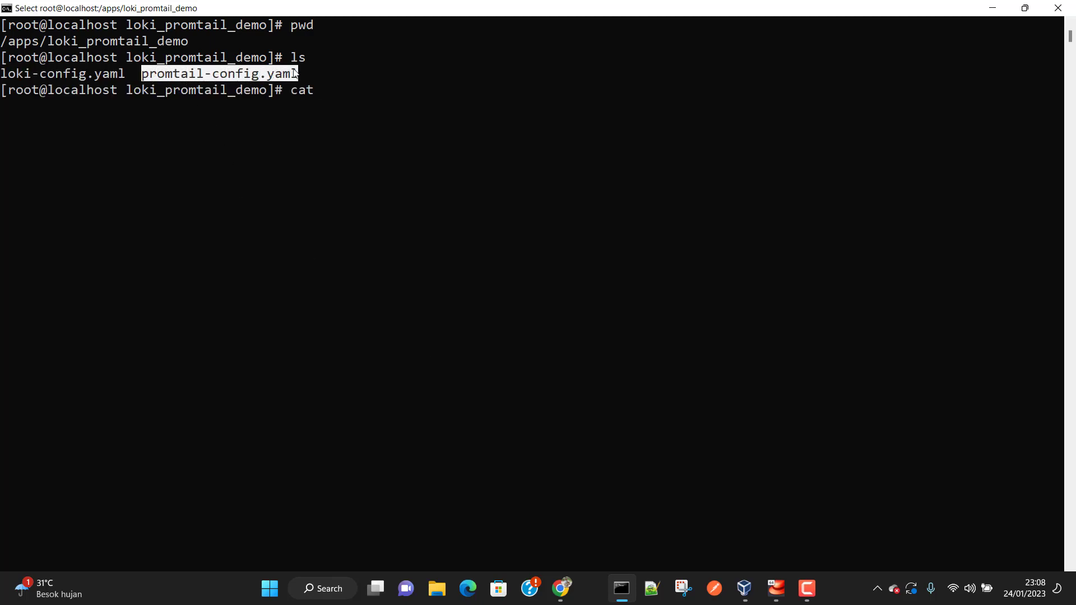
pyautogui.rightClick(412, 99)
pyautogui.rightClick(412, 100)
pyautogui.press('Return')
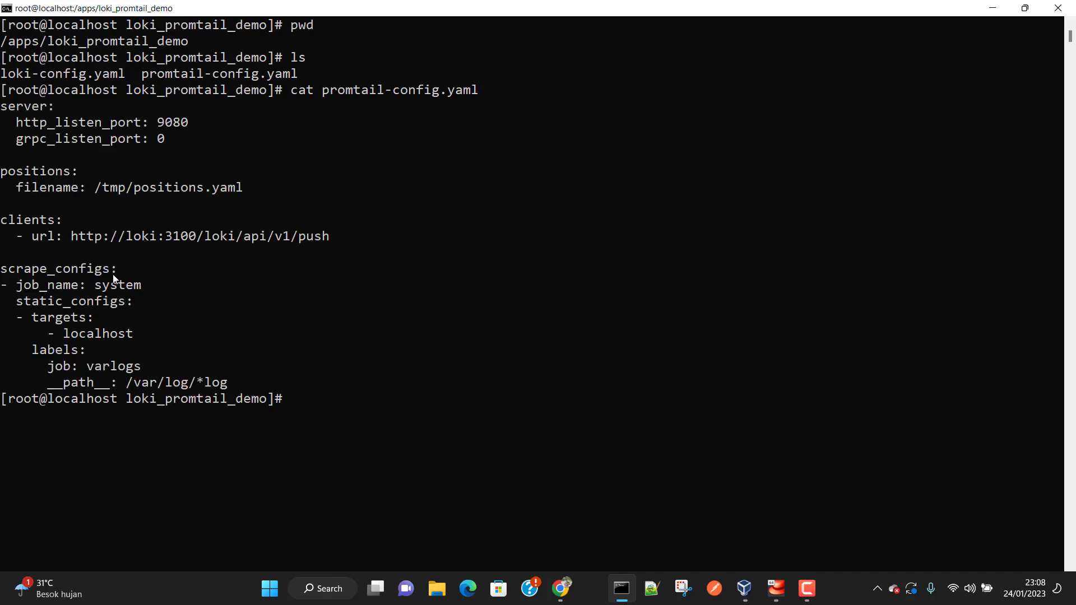
pyautogui.moveTo(235, 386); pyautogui.dragTo(55, 382)
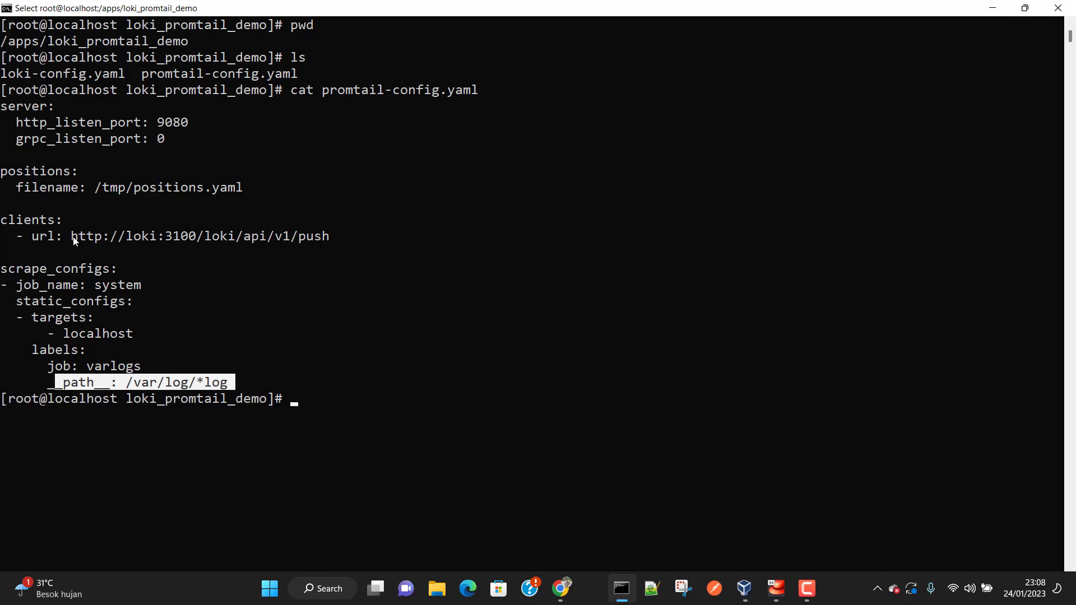
pyautogui.moveTo(73, 237); pyautogui.dragTo(330, 236)
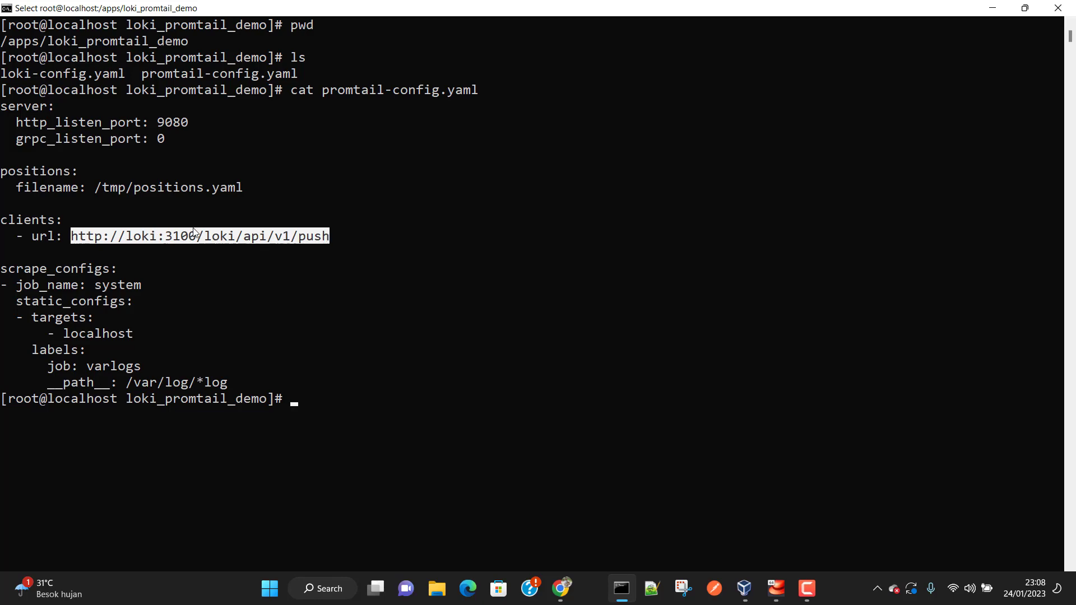
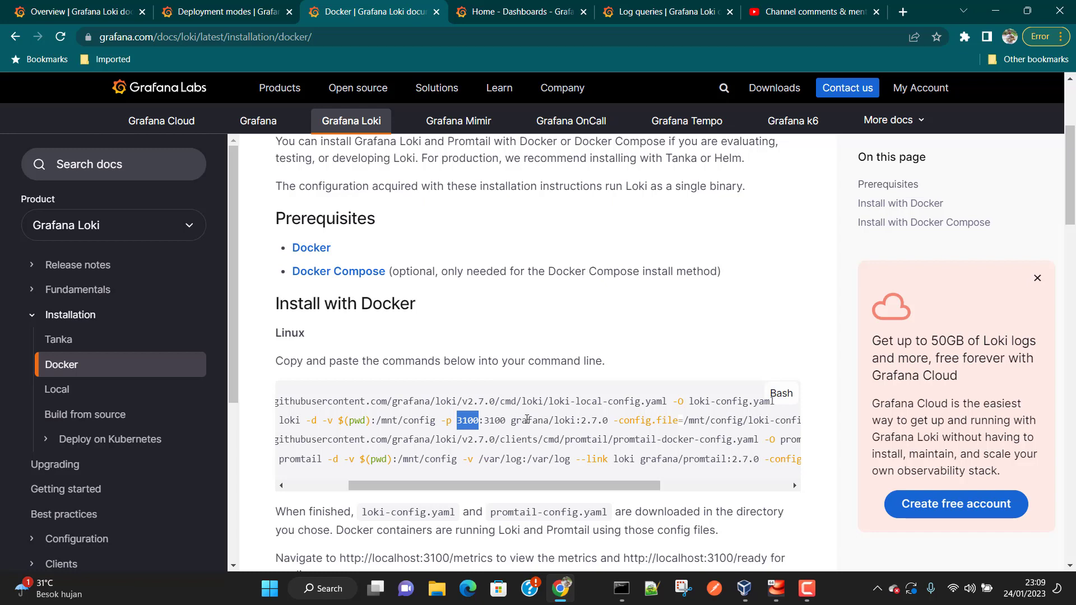
# - Open 192.168.0.19:3100/metrics in a new Chrome tab and look through the Loki metrics
pyautogui.click(902, 11)
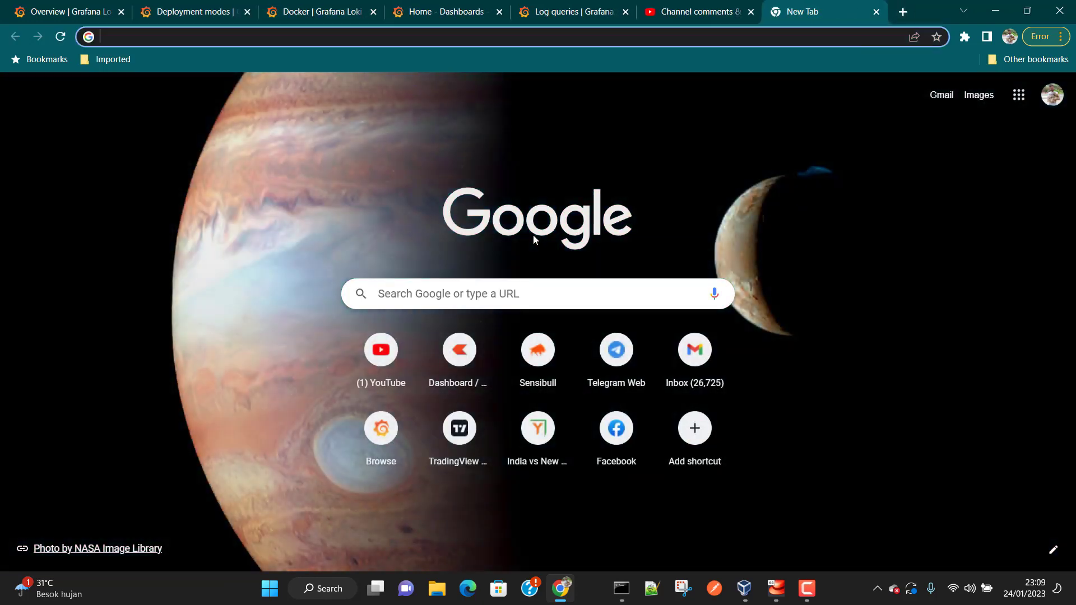
pyautogui.write('192.')
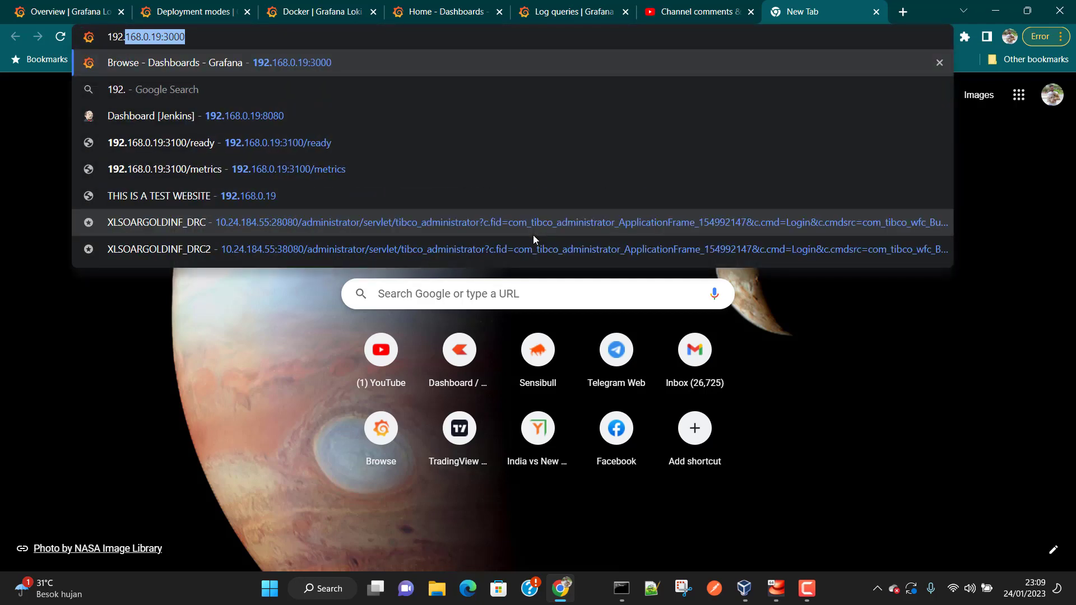
pyautogui.write('168.0')
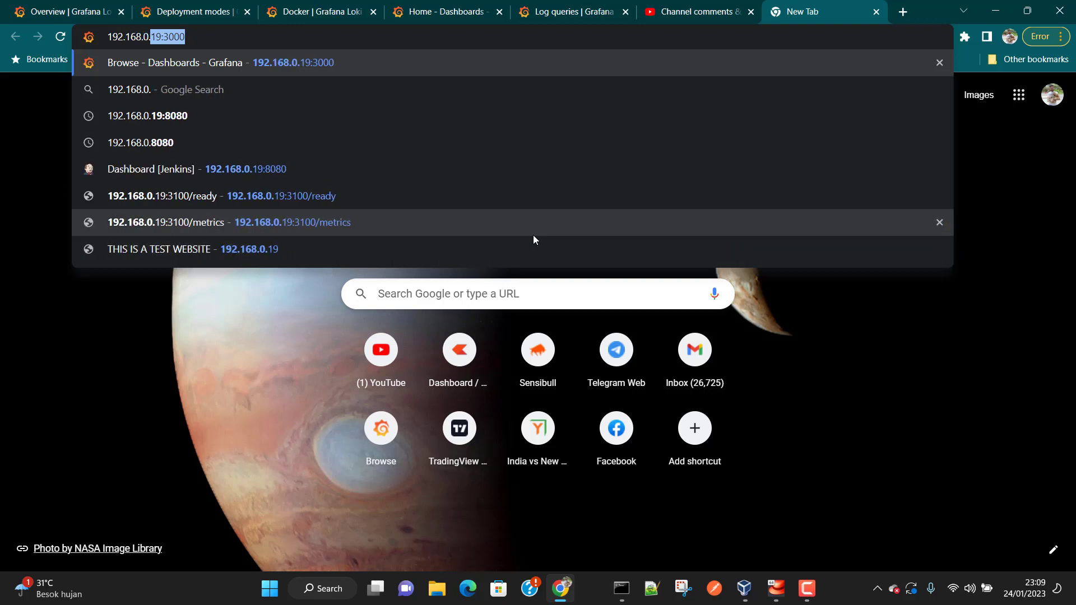
pyautogui.write('.19')
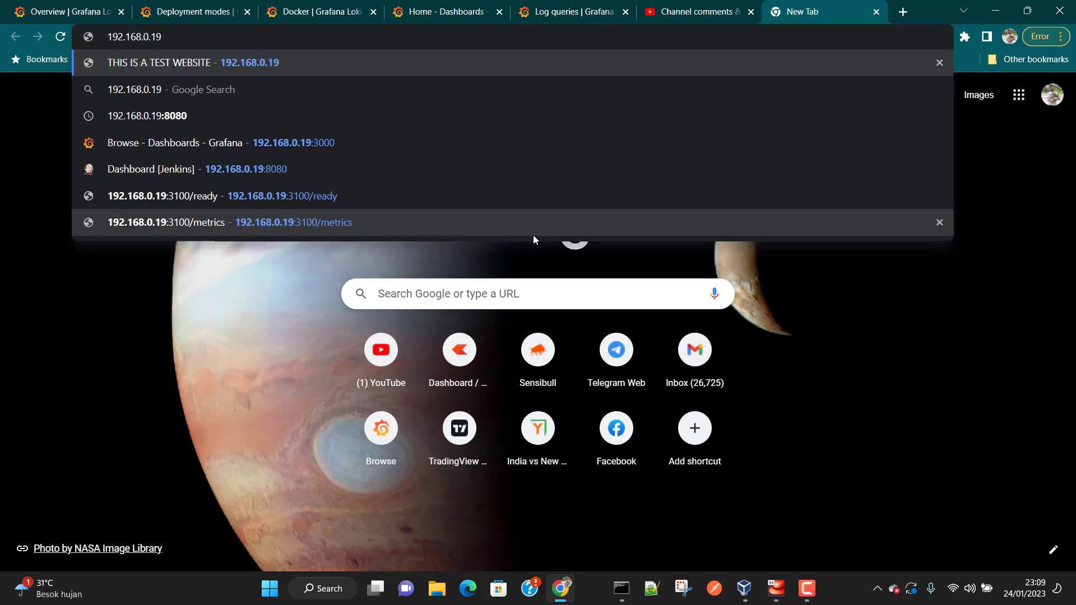
pyautogui.write(':')
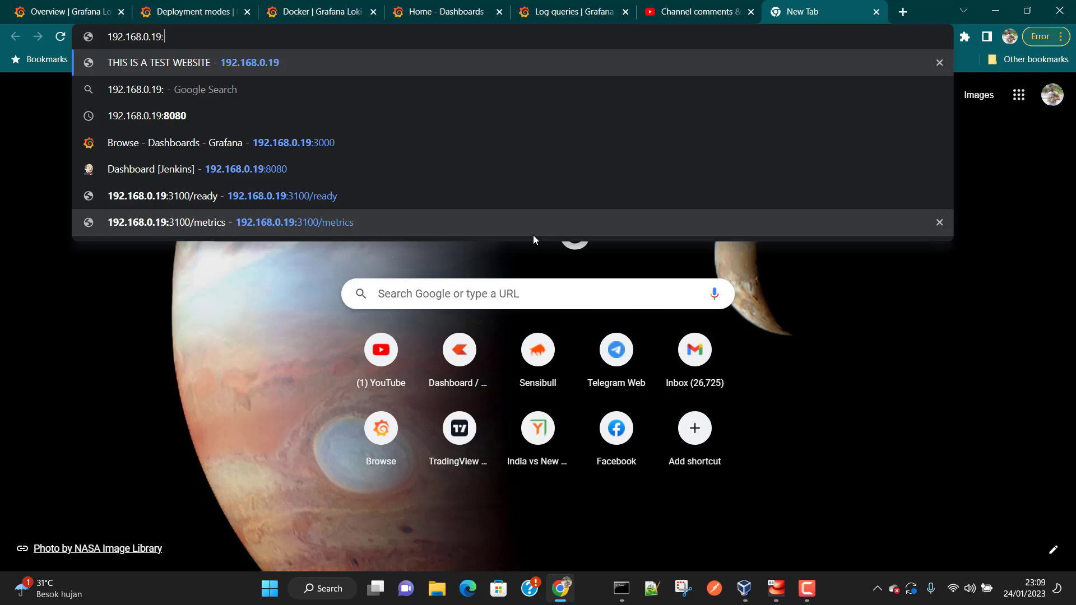
pyautogui.write('3100')
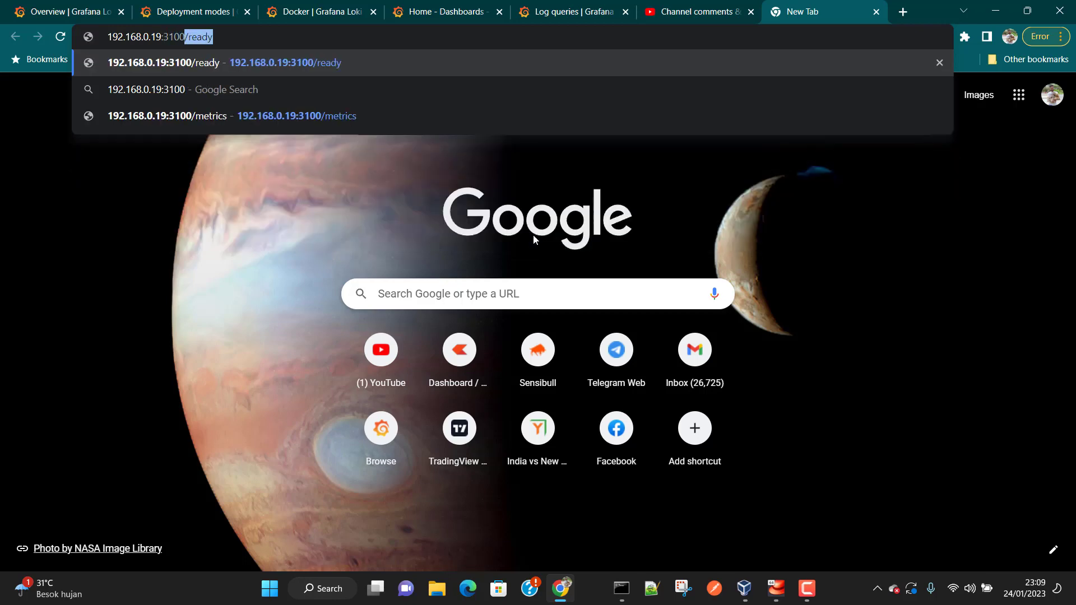
pyautogui.press('BackSpace')
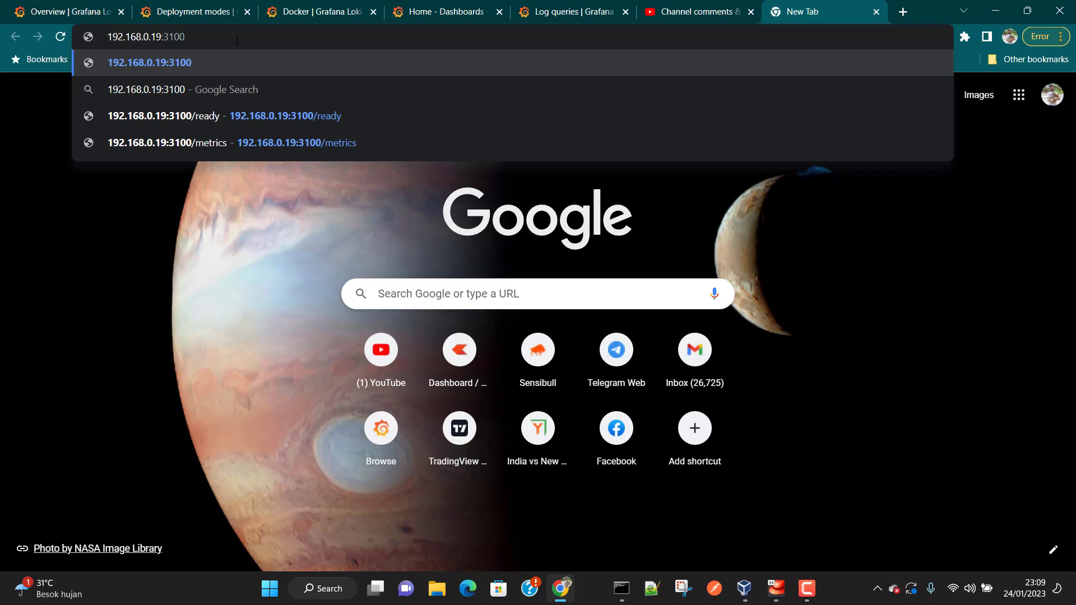
pyautogui.write('/metrics')
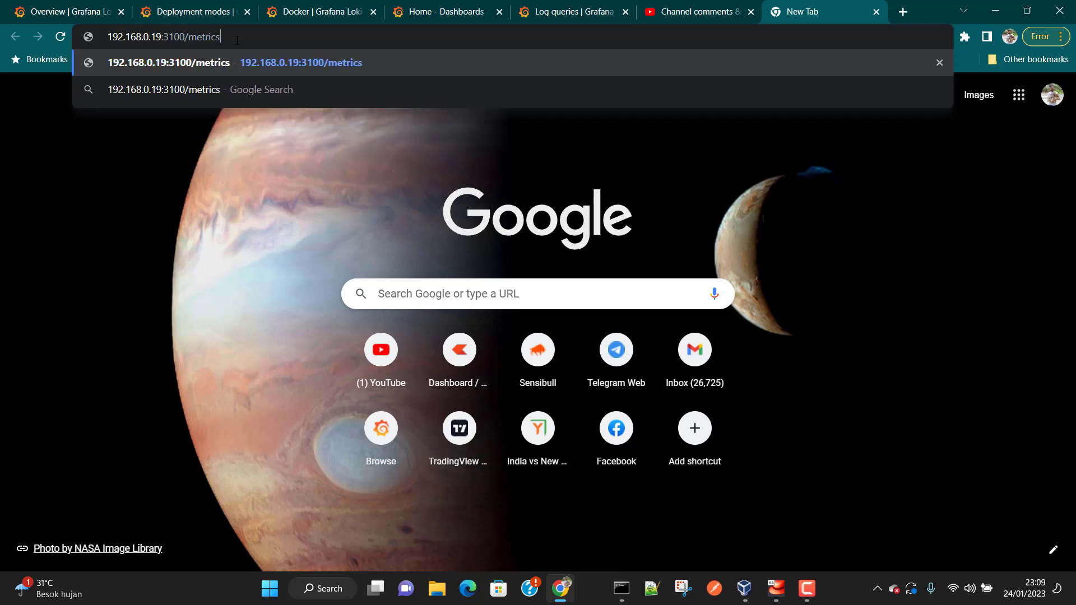
pyautogui.press('Return')
pyautogui.moveTo(102, 129); pyautogui.dragTo(393, 461)
pyautogui.click(430, 538)
pyautogui.scroll(-20, 430, 541)
pyautogui.scroll(20, 430, 540)
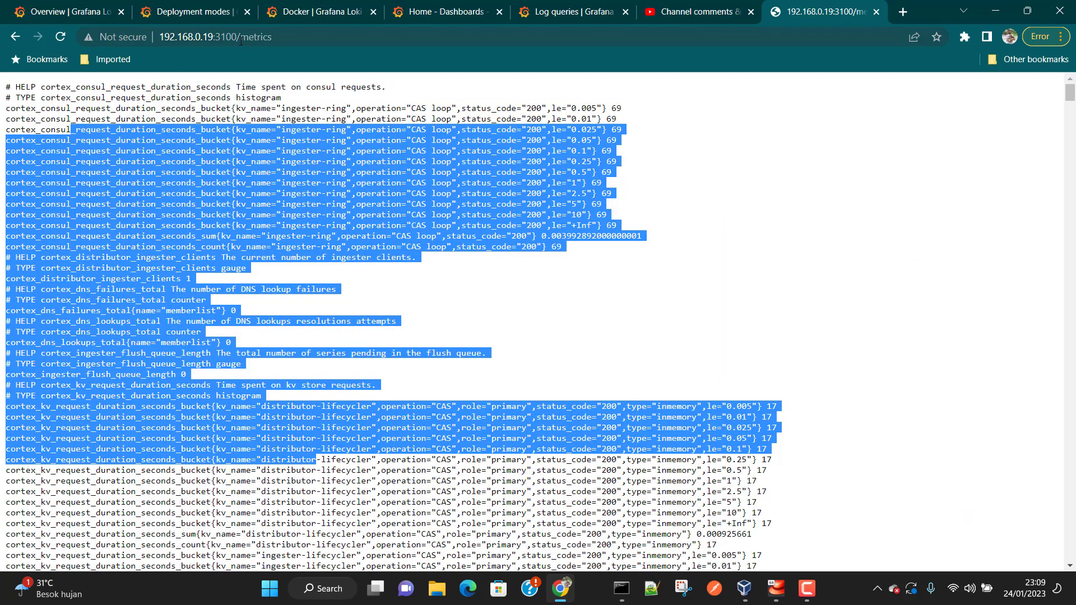
# - Change the address to 192.168.0.19:3100/ready and reload the page to recheck Loki's readiness
pyautogui.moveTo(239, 37); pyautogui.dragTo(305, 35)
pyautogui.write('ready')
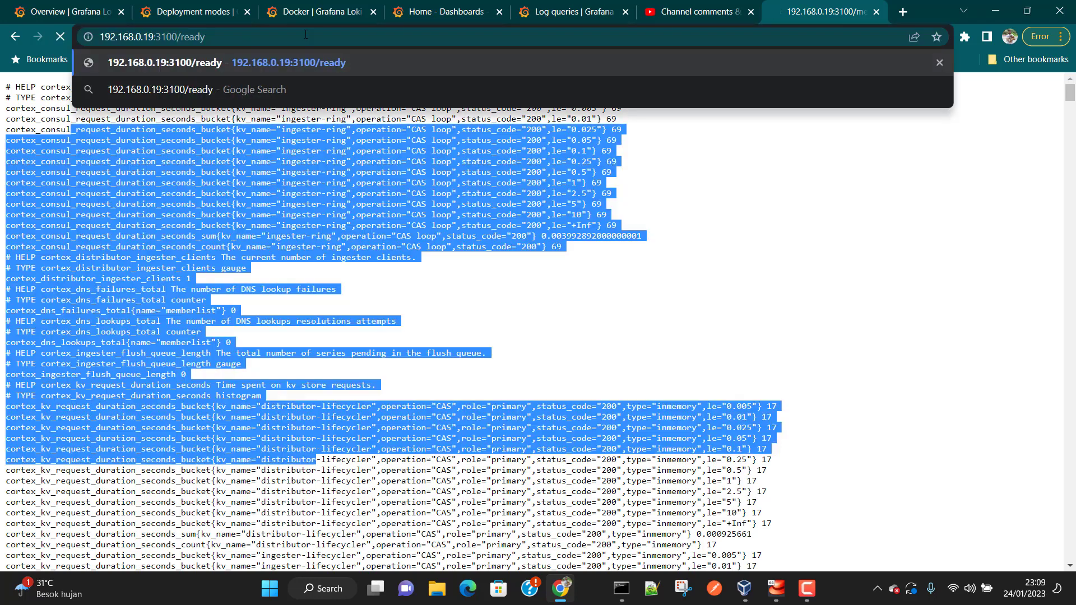
pyautogui.press('Return')
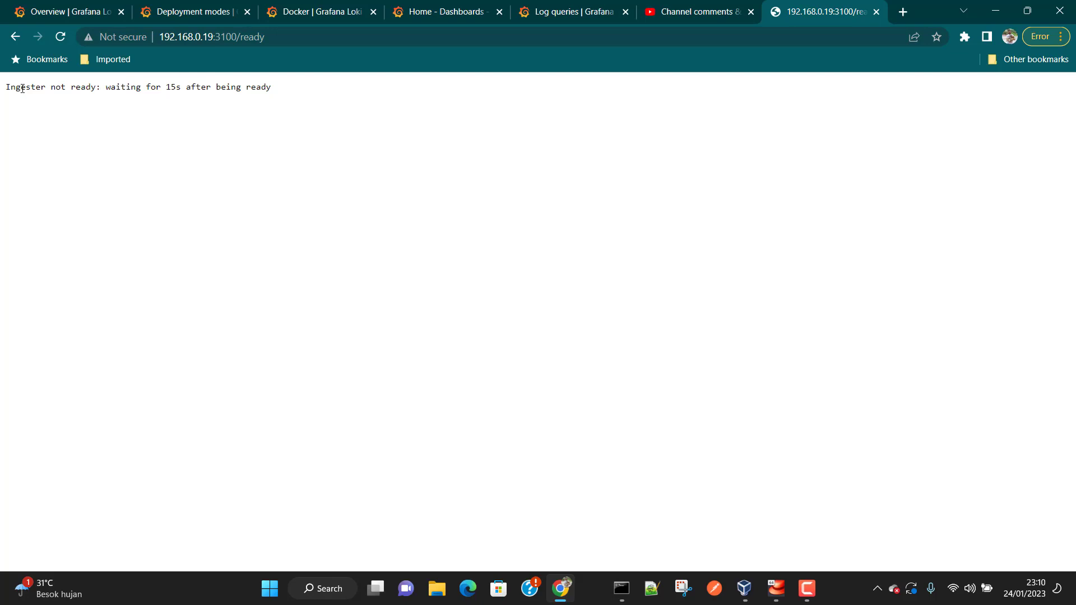
pyautogui.moveTo(21, 87); pyautogui.dragTo(231, 99)
pyautogui.click(230, 99)
pyautogui.click(60, 37)
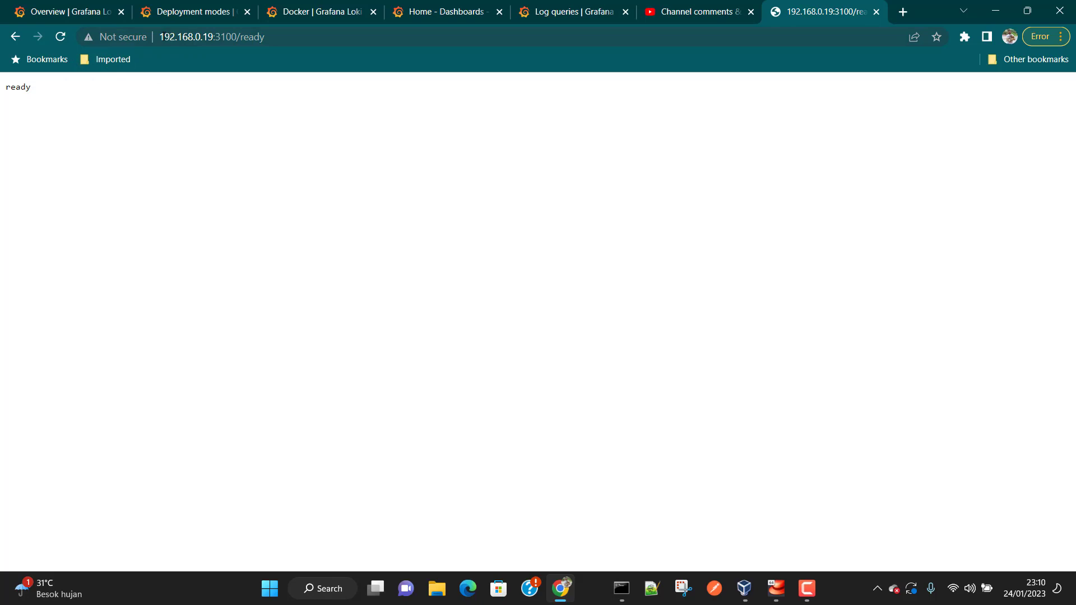
pyautogui.click(163, 37)
pyautogui.click(118, 109)
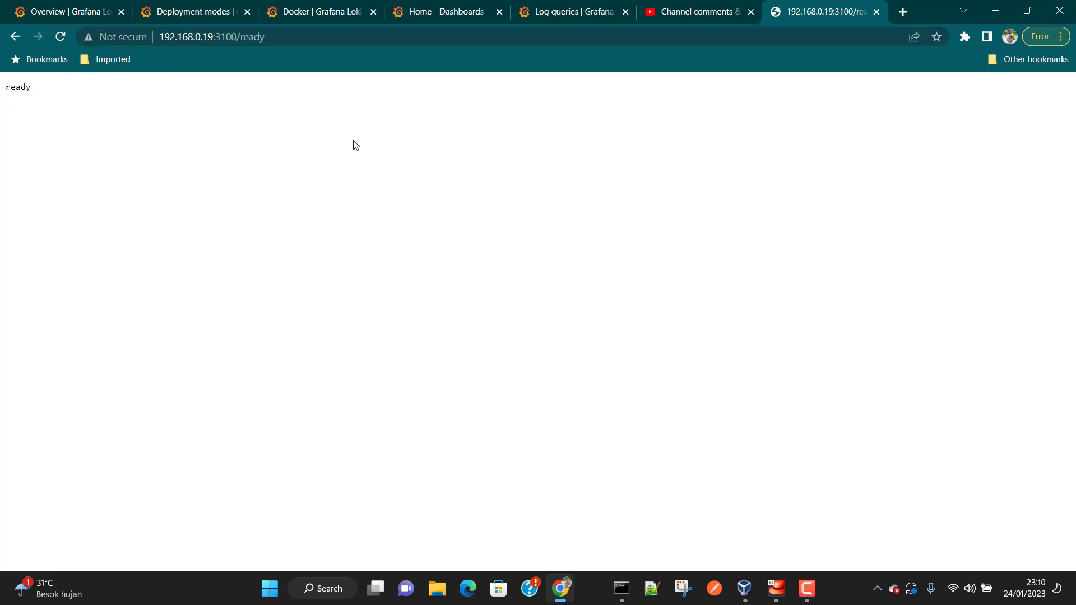
# - Return to the 192.168.0.19:3100/metrics page and highlight part of the metrics output
pyautogui.moveTo(239, 37); pyautogui.dragTo(296, 40)
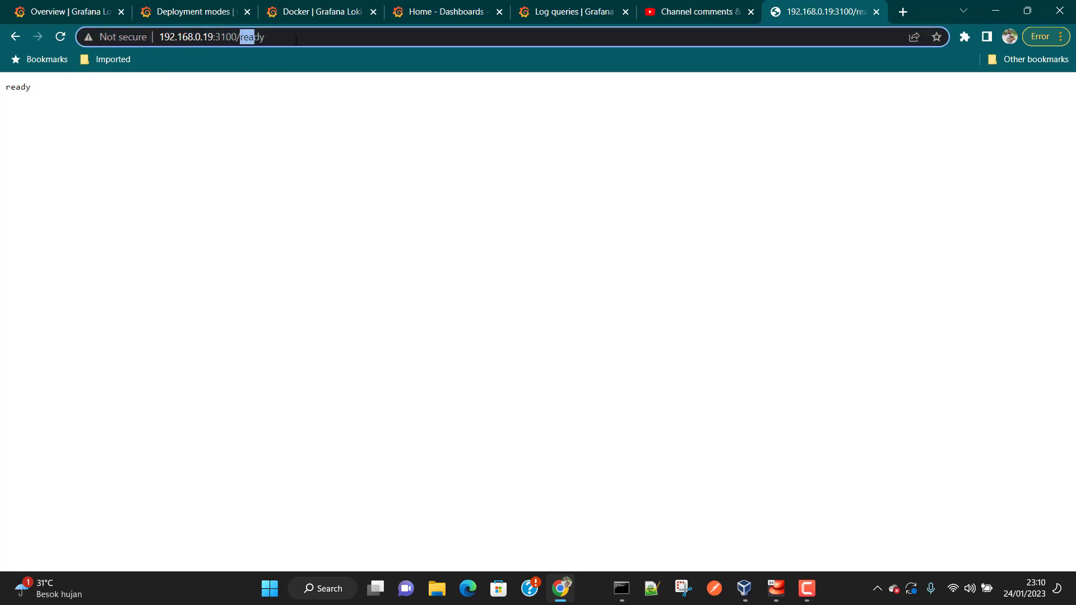
pyautogui.write('metri')
pyautogui.press('Return')
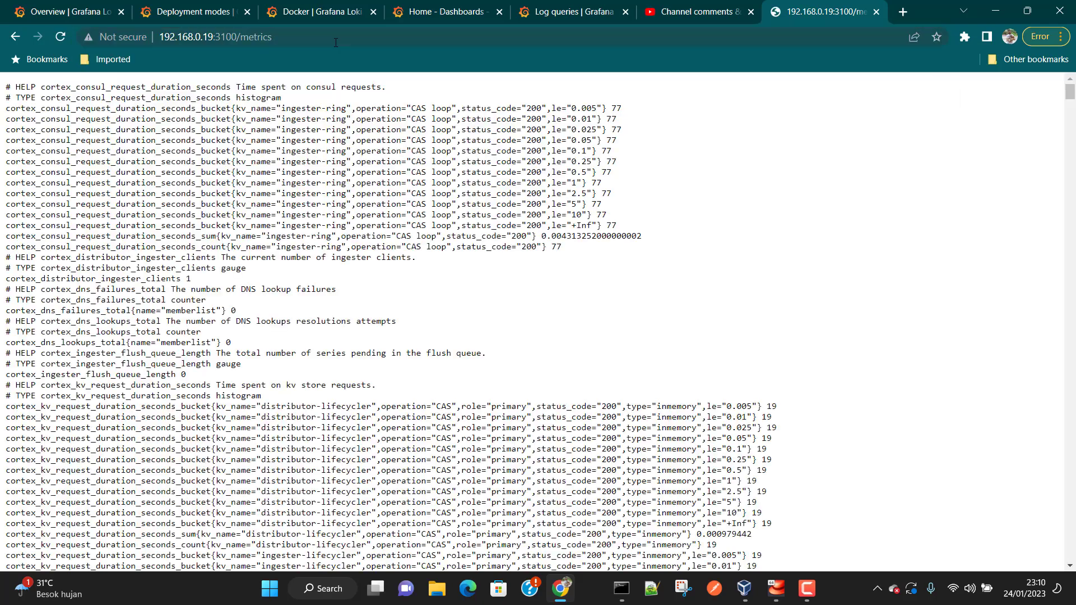
pyautogui.moveTo(163, 194); pyautogui.dragTo(275, 321)
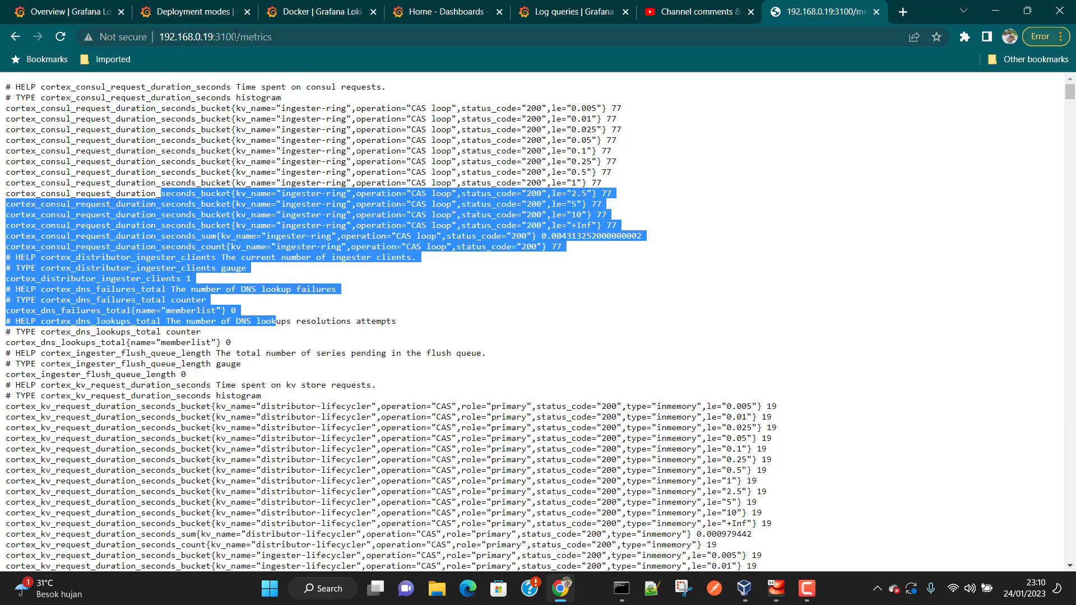
pyautogui.click(365, 332)
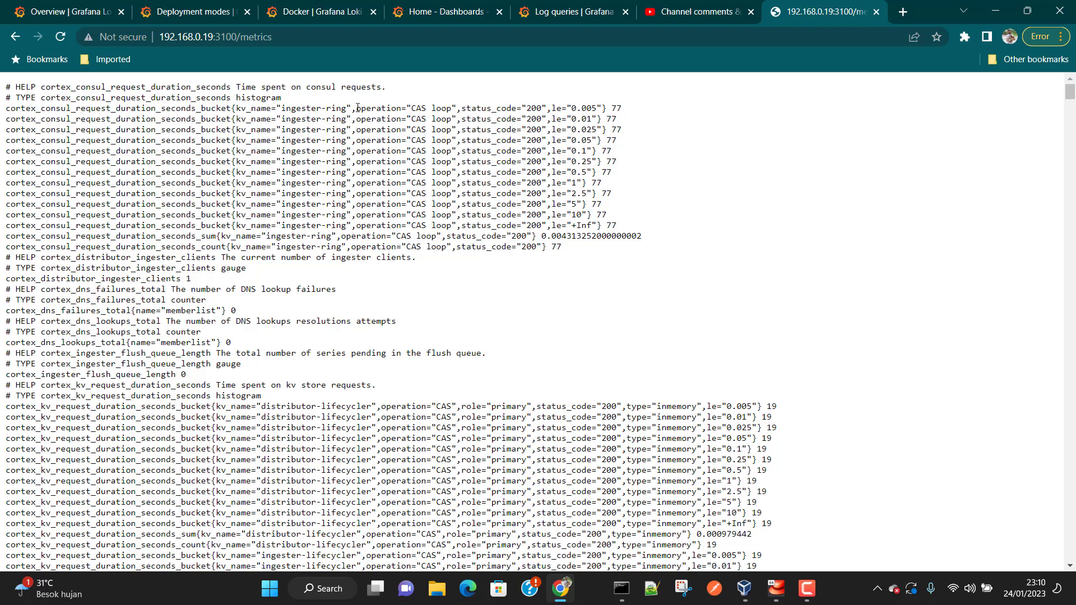
# - Switch to the terminal, check the grafana-server service with systemctl status, and clear the screen
pyautogui.click(84, 7)
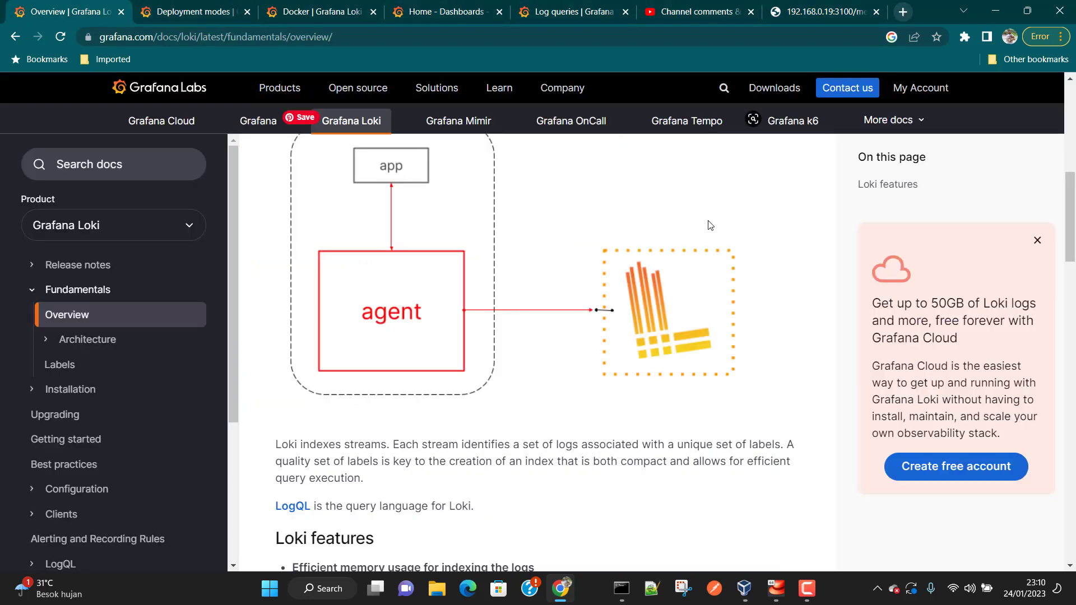
pyautogui.hotkey('alt', 'Tab')
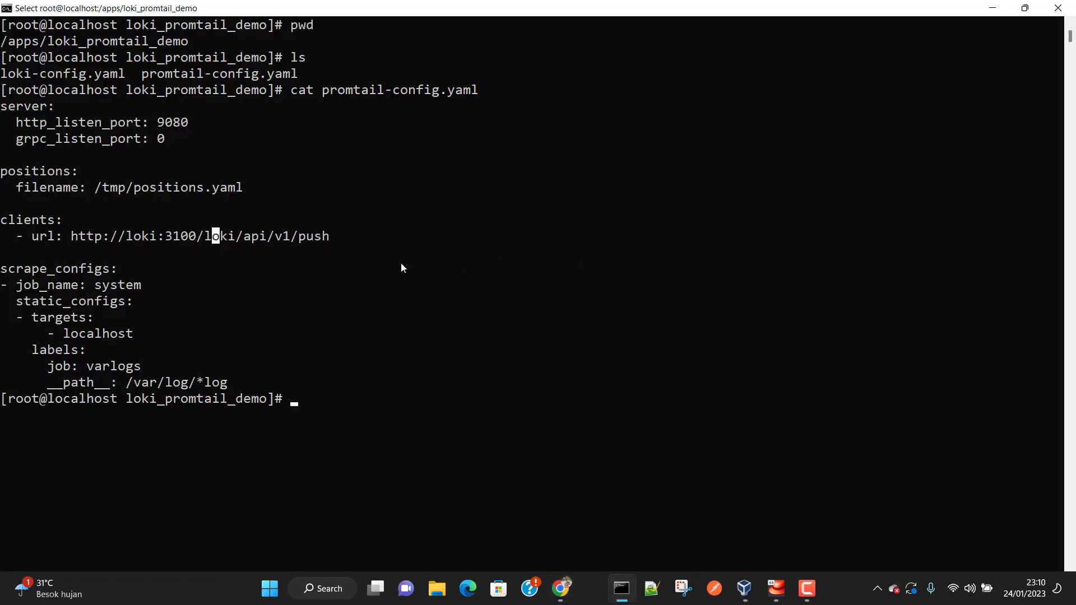
pyautogui.press('Escape')
pyautogui.write('systemc')
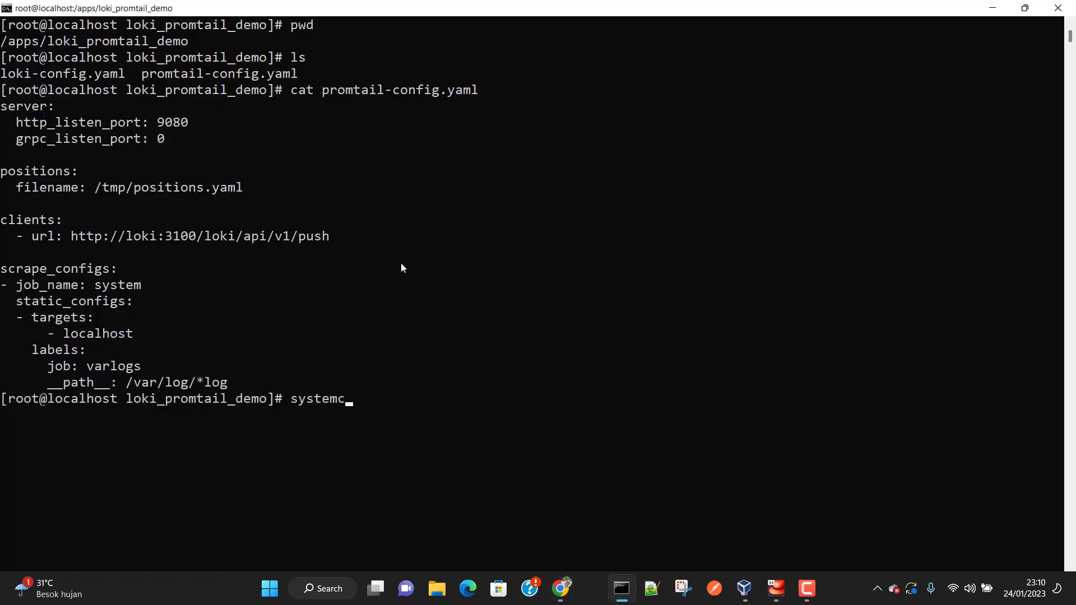
pyautogui.write('tl status grafana-')
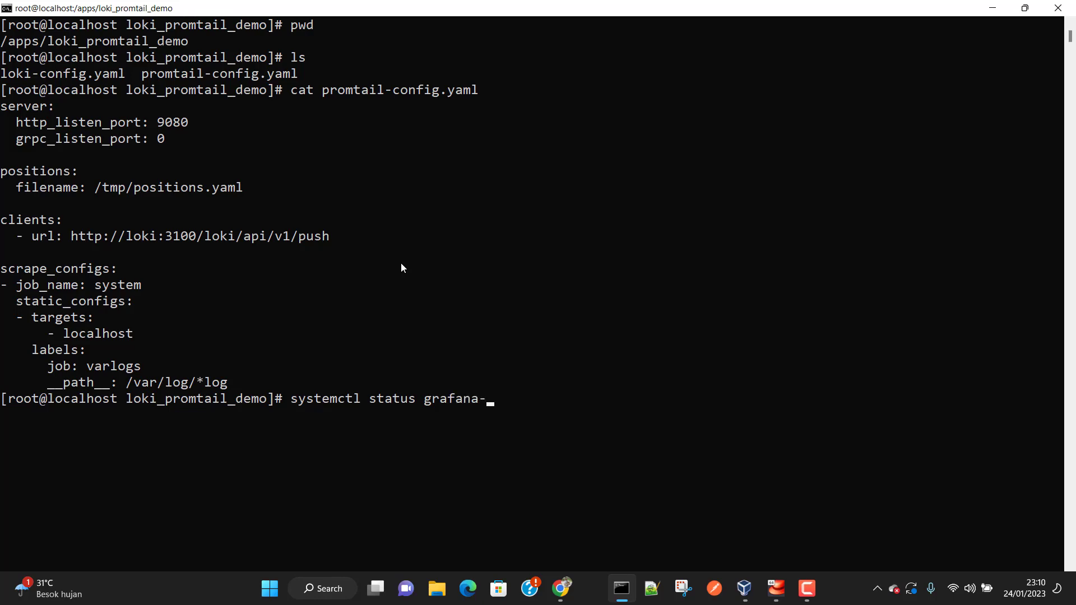
pyautogui.write('serverv')
pyautogui.press('Return')
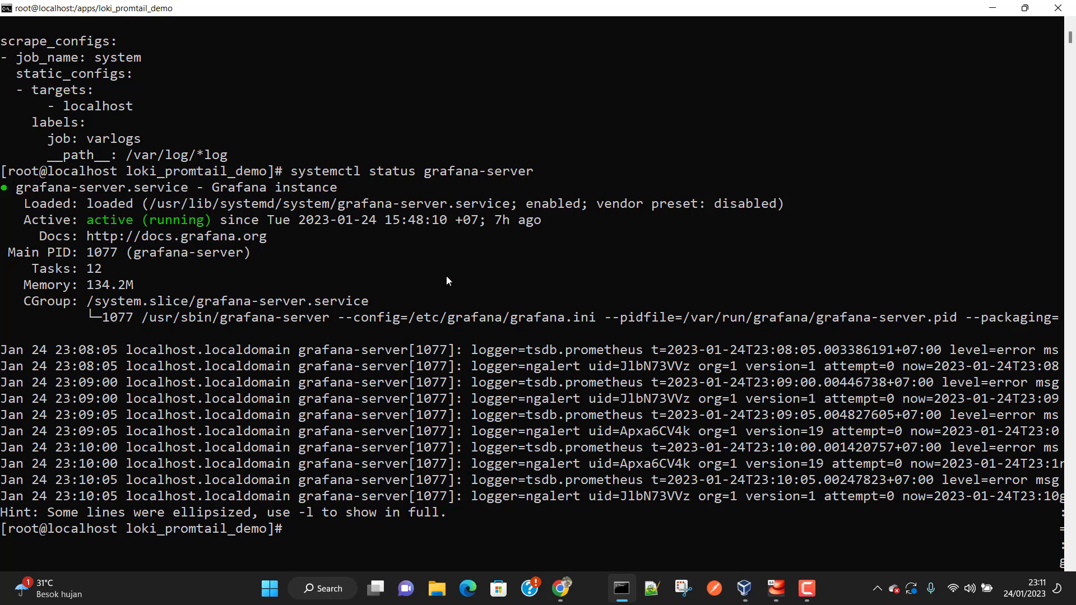
pyautogui.write('clear')
pyautogui.press('Return')
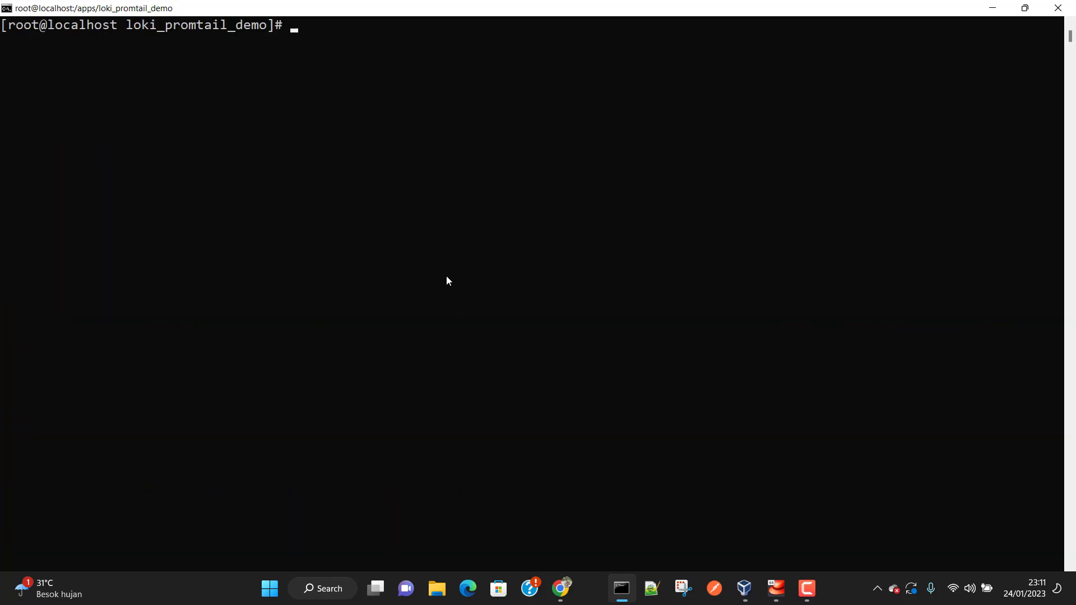
# - Switch back to Chrome and load Grafana at 192.168.0.19:3000 in place of the Loki metrics page
pyautogui.hotkey('alt', 'Tab')
pyautogui.click(835, 11)
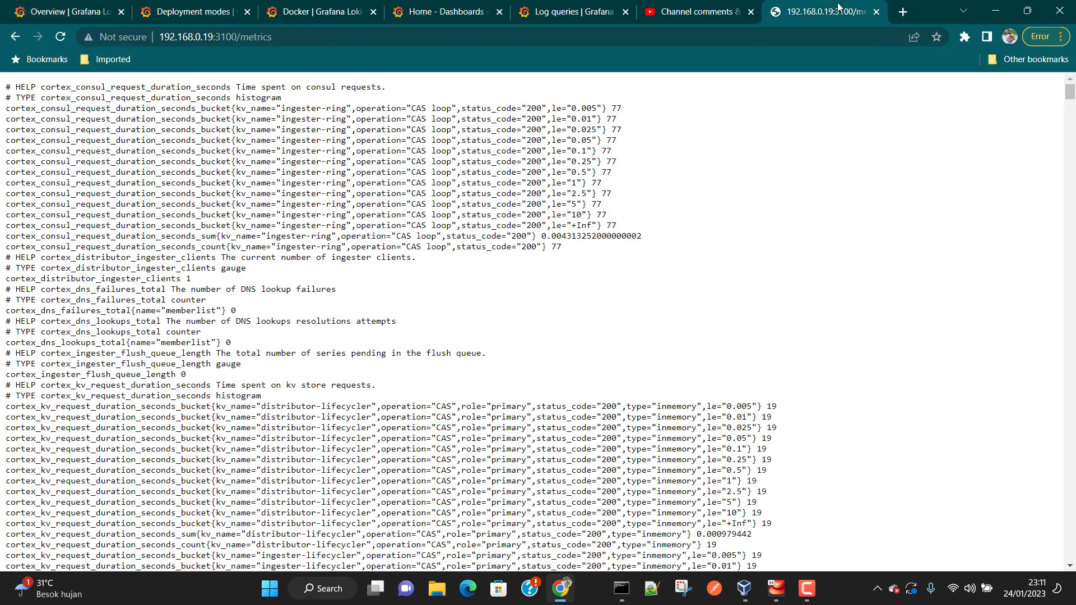
pyautogui.click(221, 37)
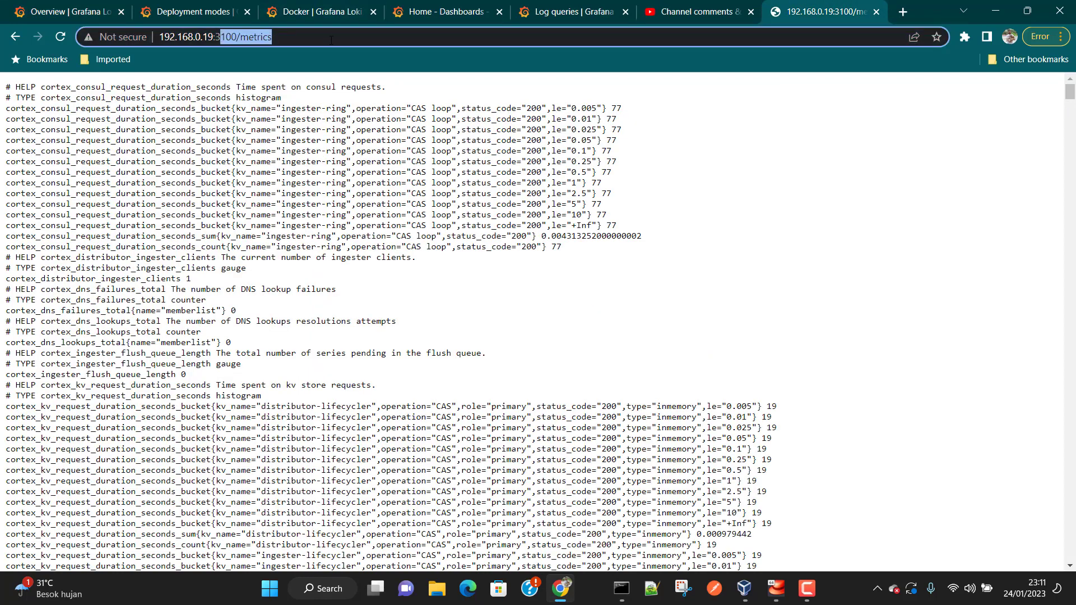
pyautogui.write('192.168.0.19:3000')
pyautogui.press('Return')
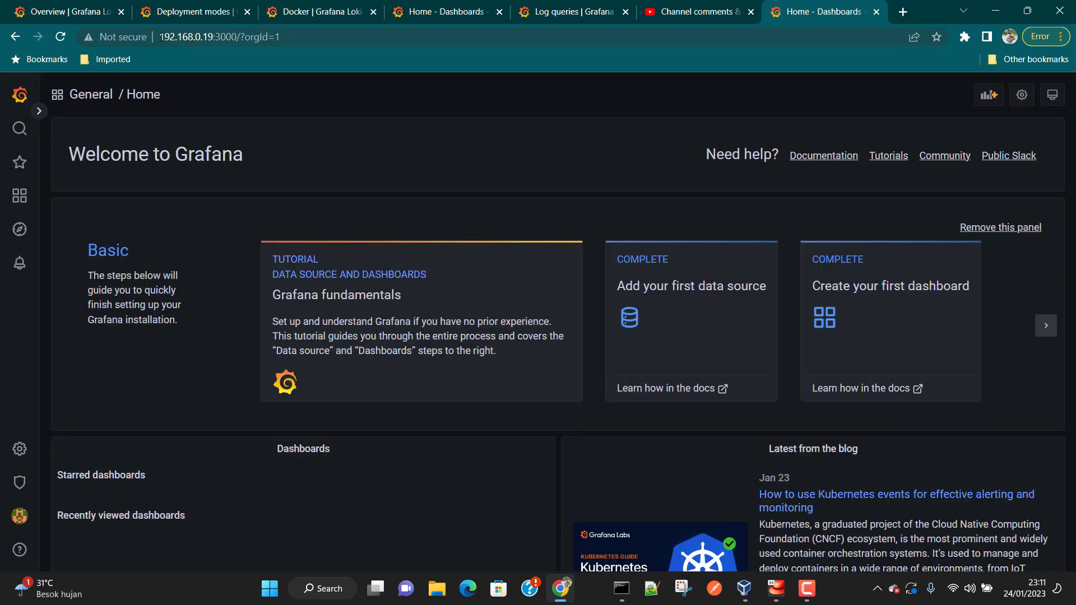
pyautogui.click(161, 37)
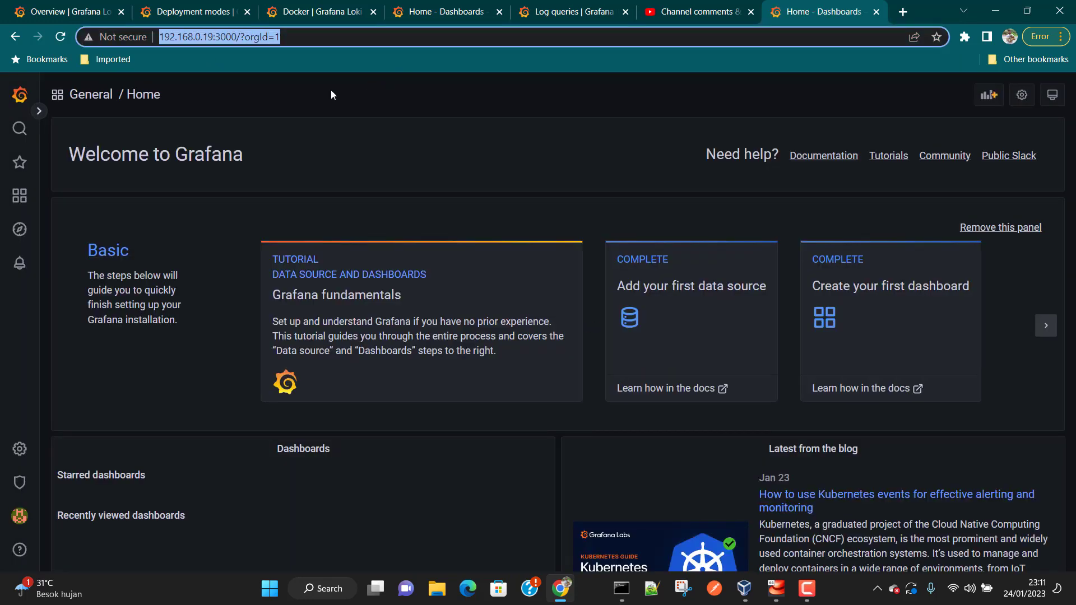
pyautogui.click(295, 92)
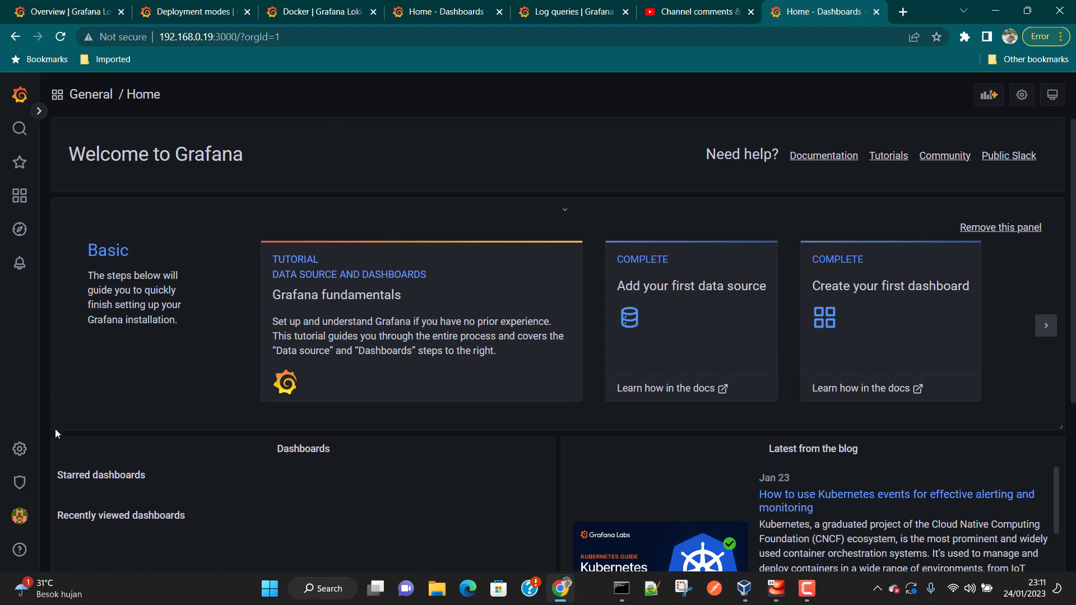
# - Open the existing Loki data source from Grafana's data sources configuration and delete it, confirming the deletion
pyautogui.moveTo(25, 451)
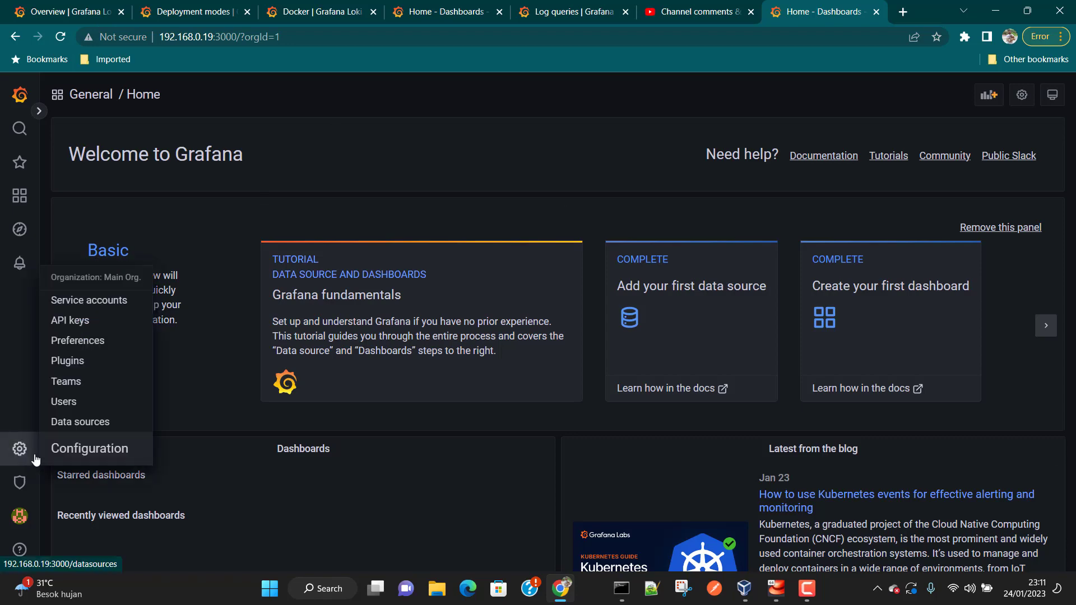
pyautogui.click(80, 434)
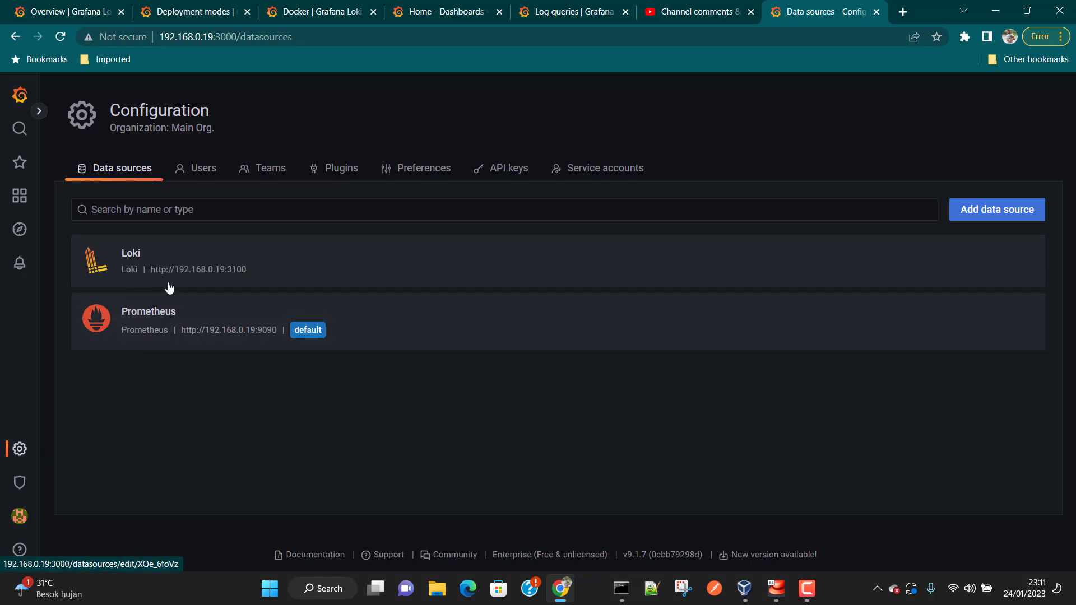
pyautogui.click(223, 275)
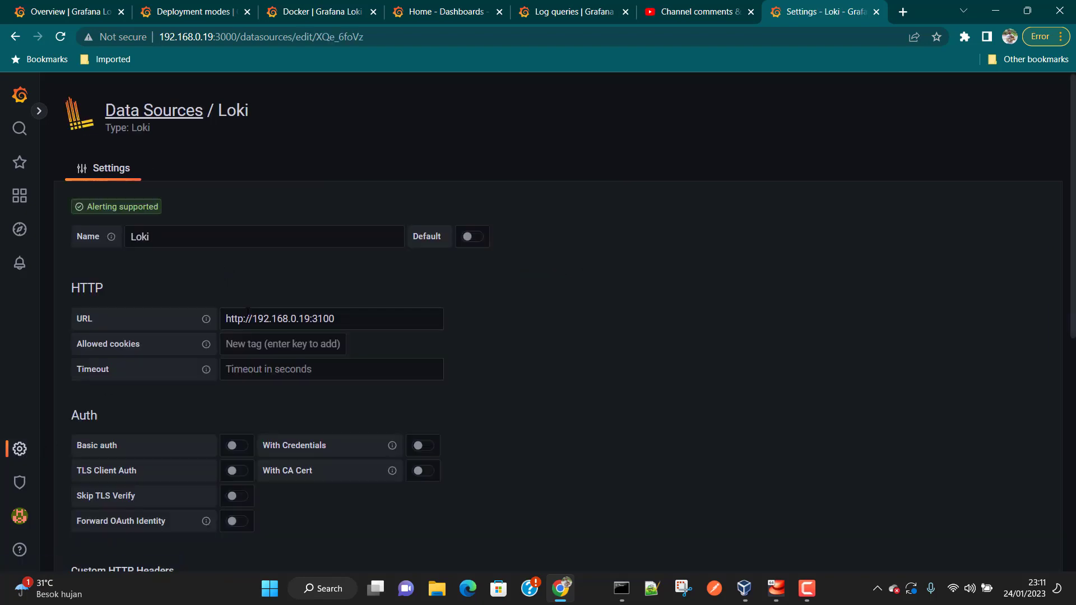
pyautogui.scroll(-8, 248, 311)
pyautogui.click(231, 477)
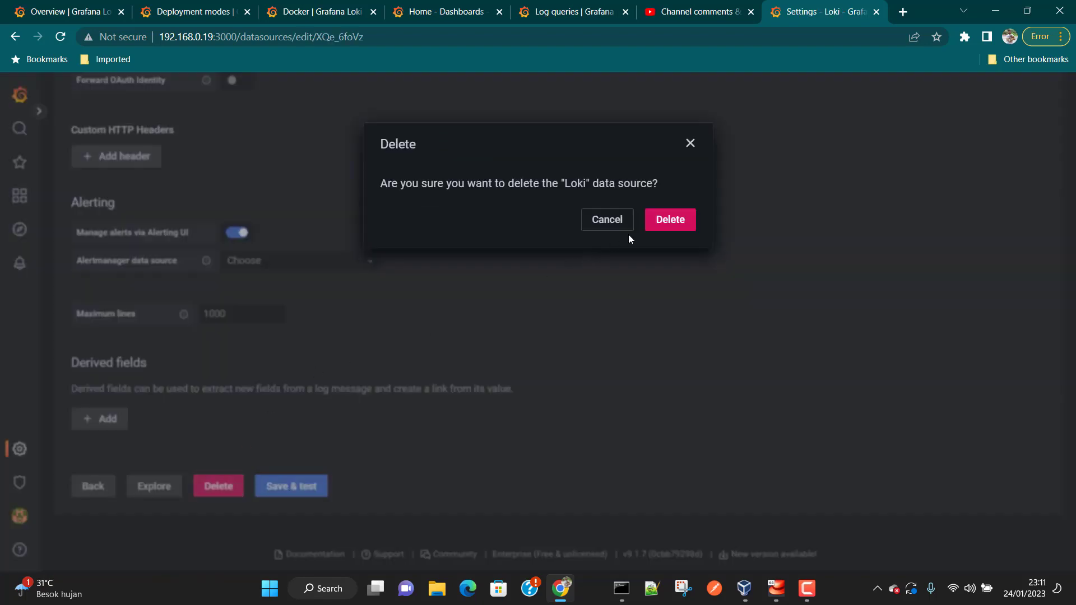
pyautogui.click(670, 219)
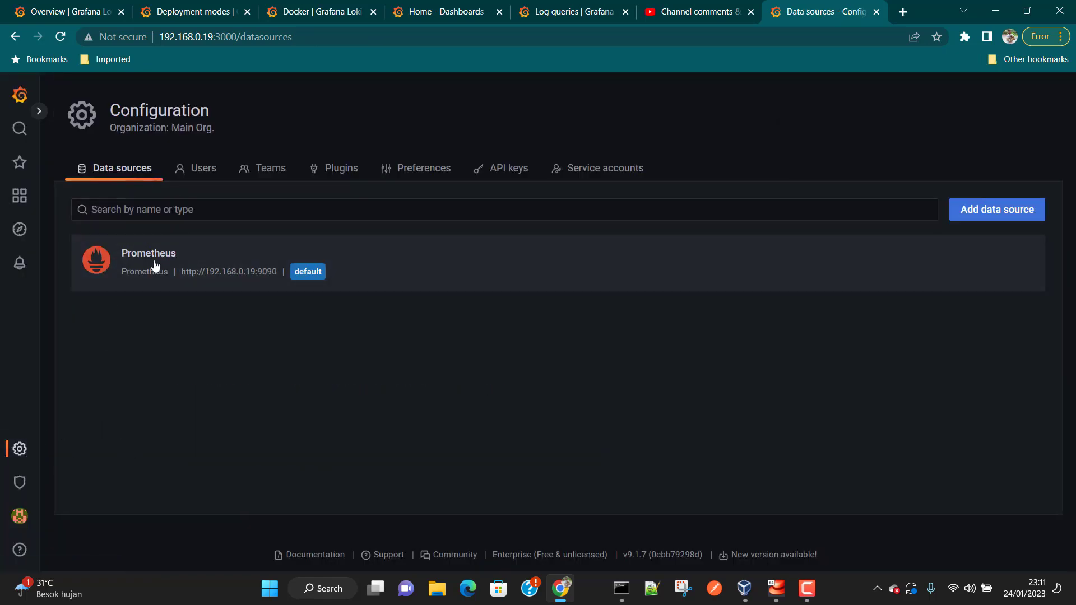
# - Add a new data source, filtering the available types by "loki" and choosing Loki
pyautogui.click(1005, 216)
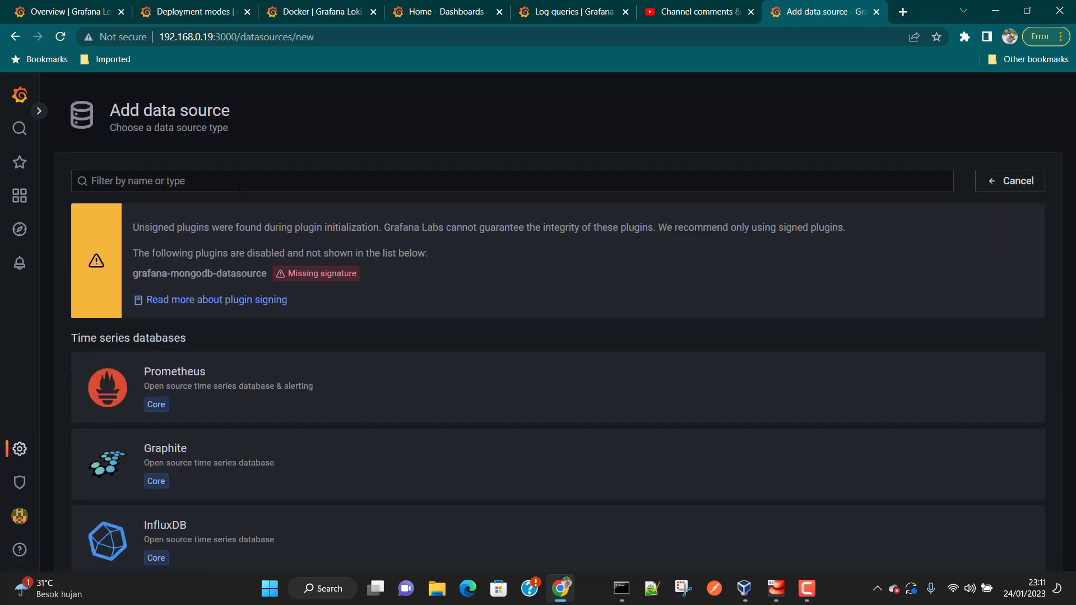
pyautogui.click(239, 186)
pyautogui.write('loki')
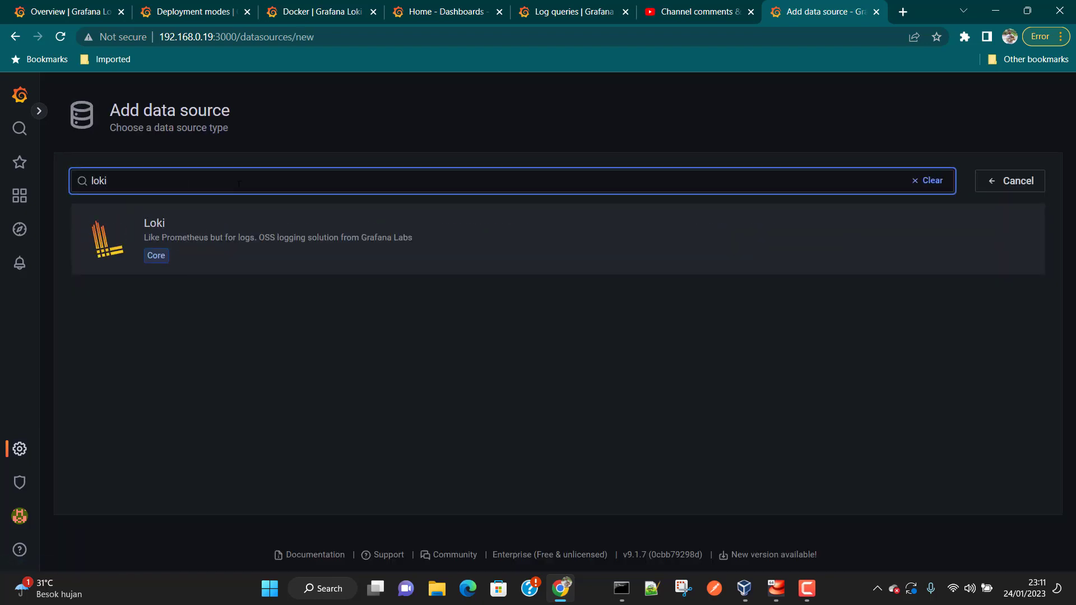
pyautogui.click(272, 248)
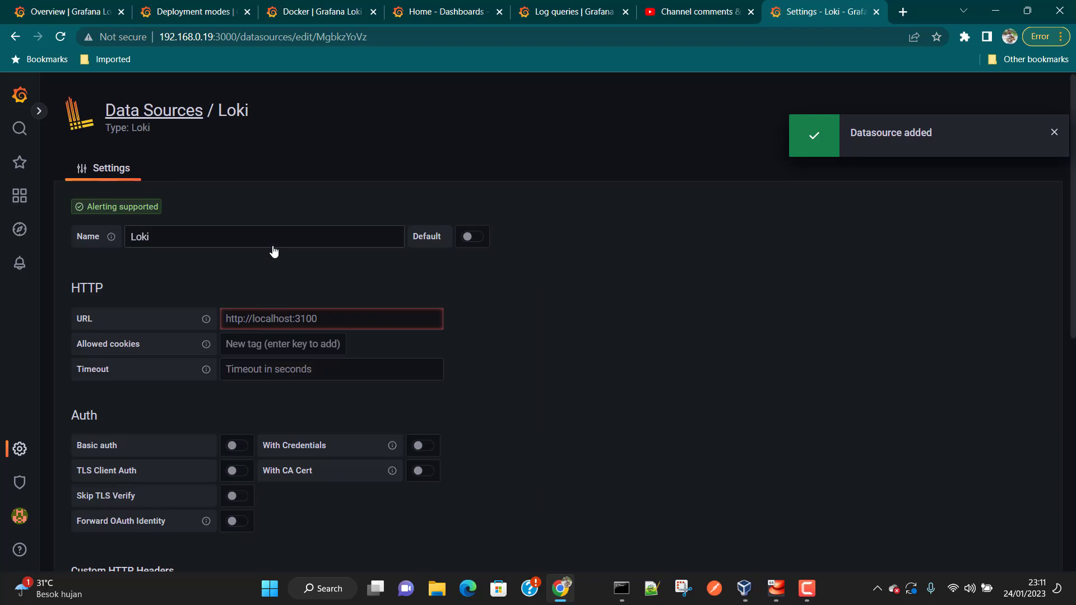
pyautogui.click(335, 325)
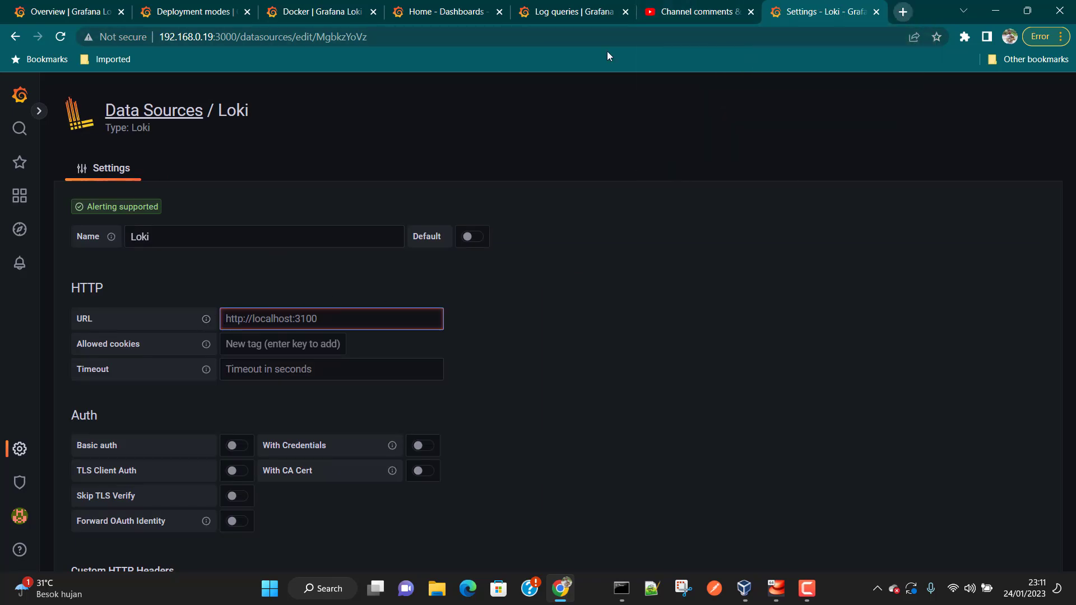
pyautogui.click(237, 35)
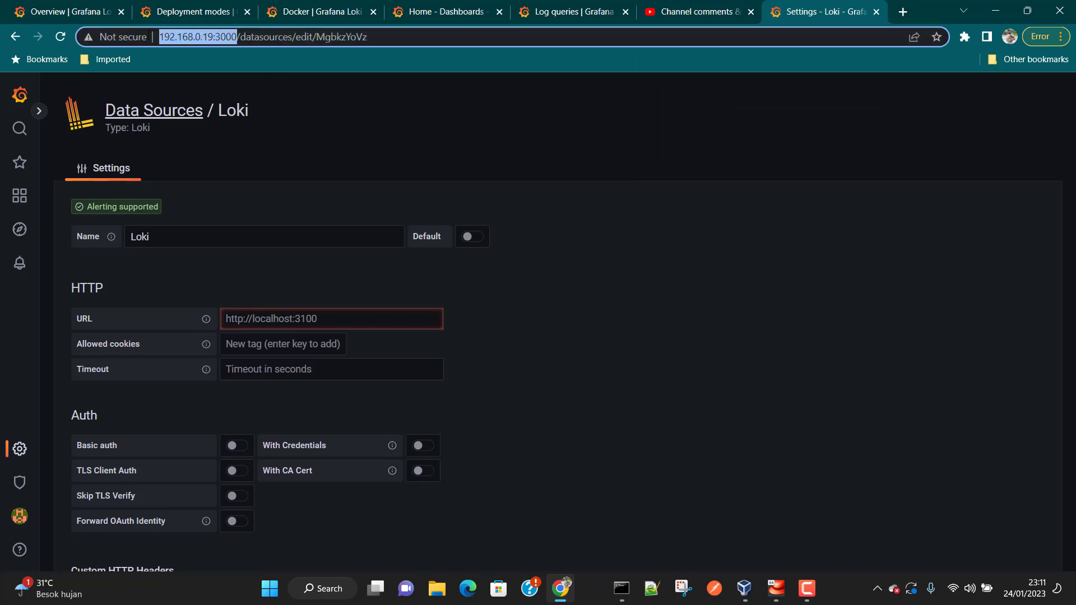
pyautogui.click(327, 318)
pyautogui.write('http://192.168.0.19:3000/')
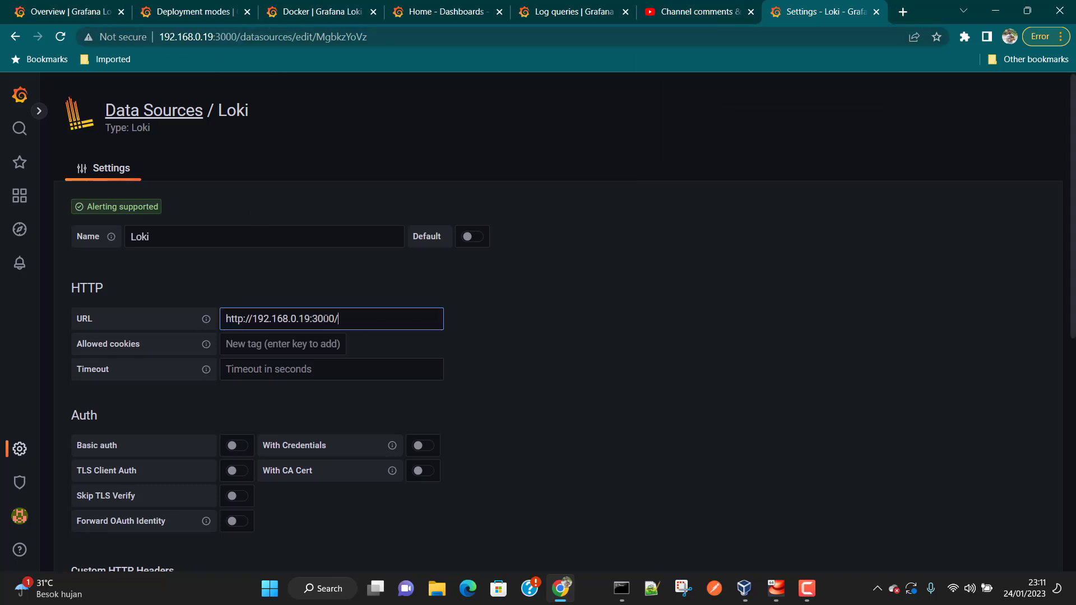
pyautogui.press('BackSpace')
pyautogui.write('1')
pyautogui.click(467, 334)
# - Review the remaining Loki data source settings, save and test the connection, and highlight part of the test result message
pyautogui.scroll(-6, 472, 332)
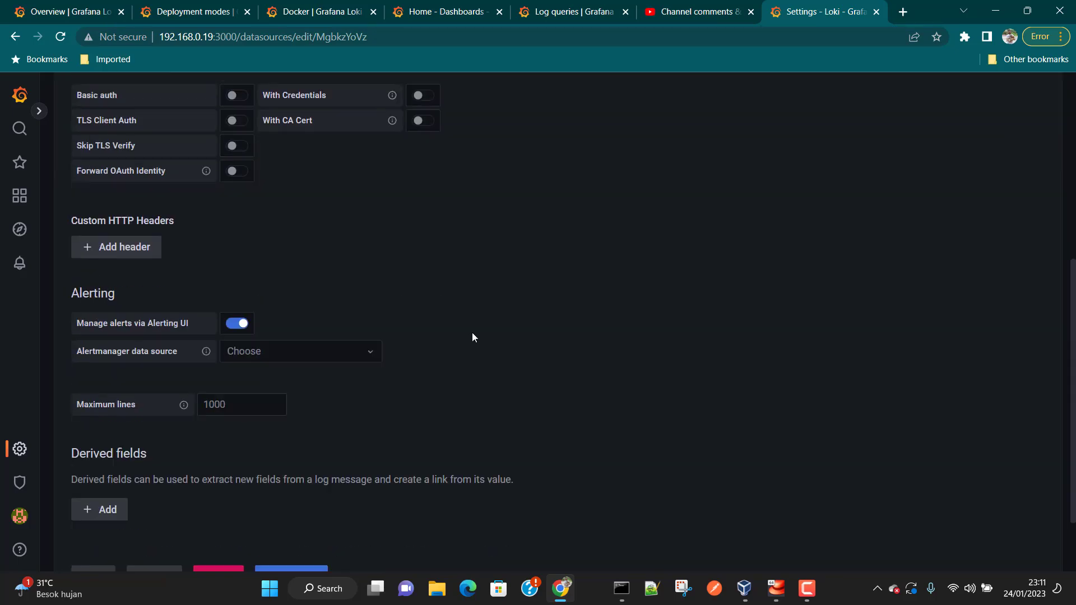
pyautogui.scroll(4, 472, 331)
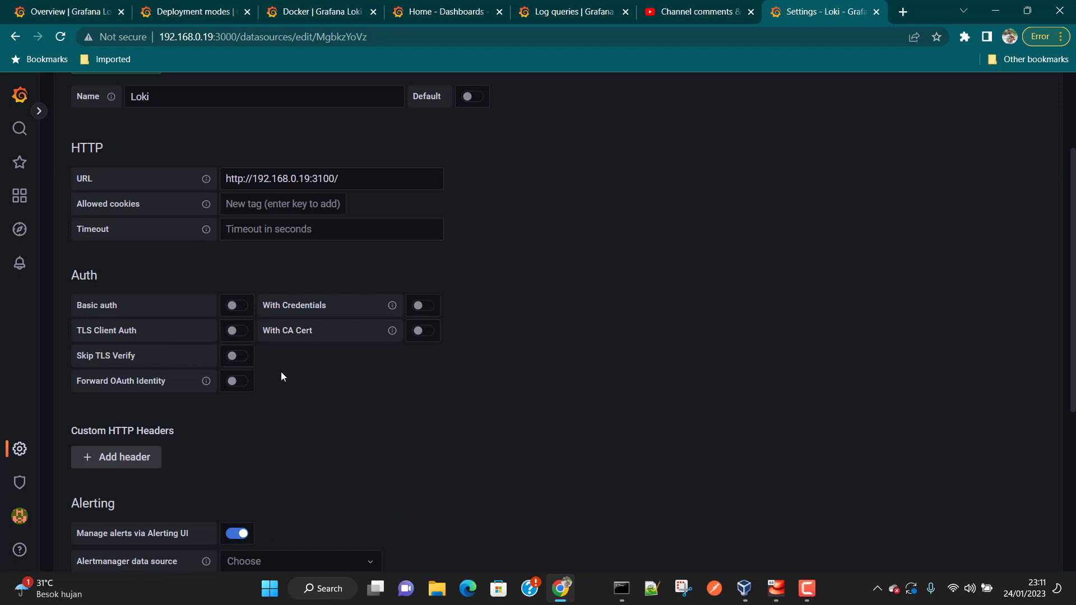
pyautogui.scroll(-1, 402, 407)
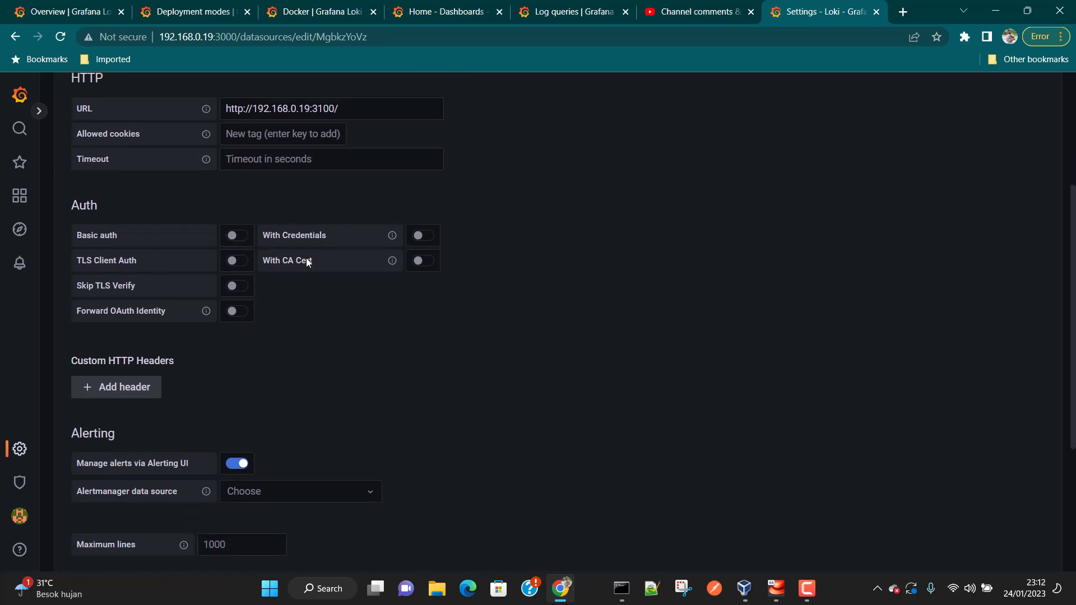
pyautogui.scroll(-4, 444, 389)
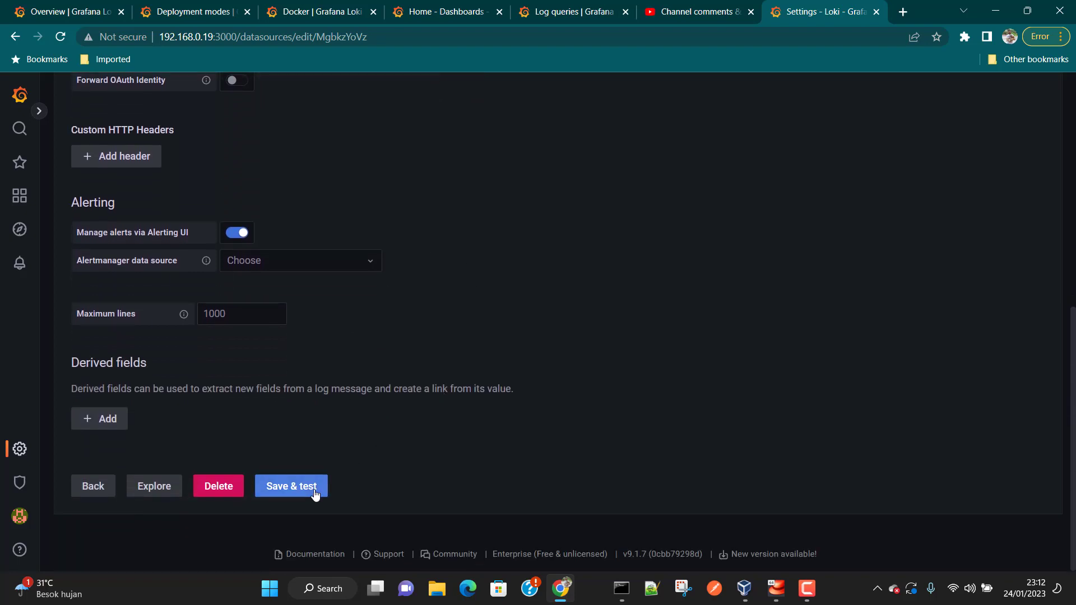
pyautogui.click(289, 487)
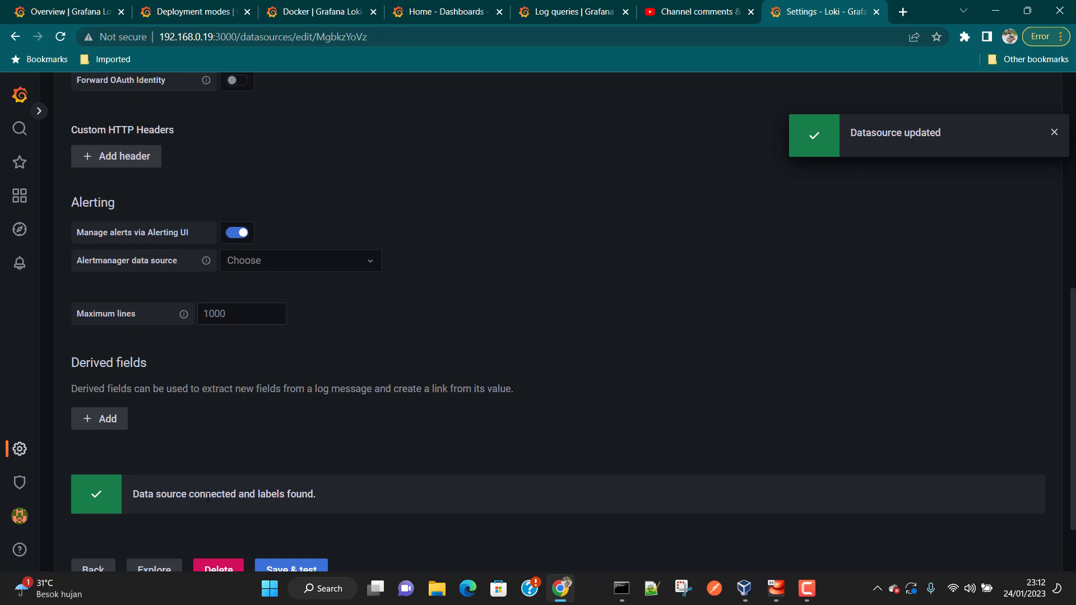
pyautogui.moveTo(144, 494); pyautogui.dragTo(266, 494)
pyautogui.scroll(-1, 454, 432)
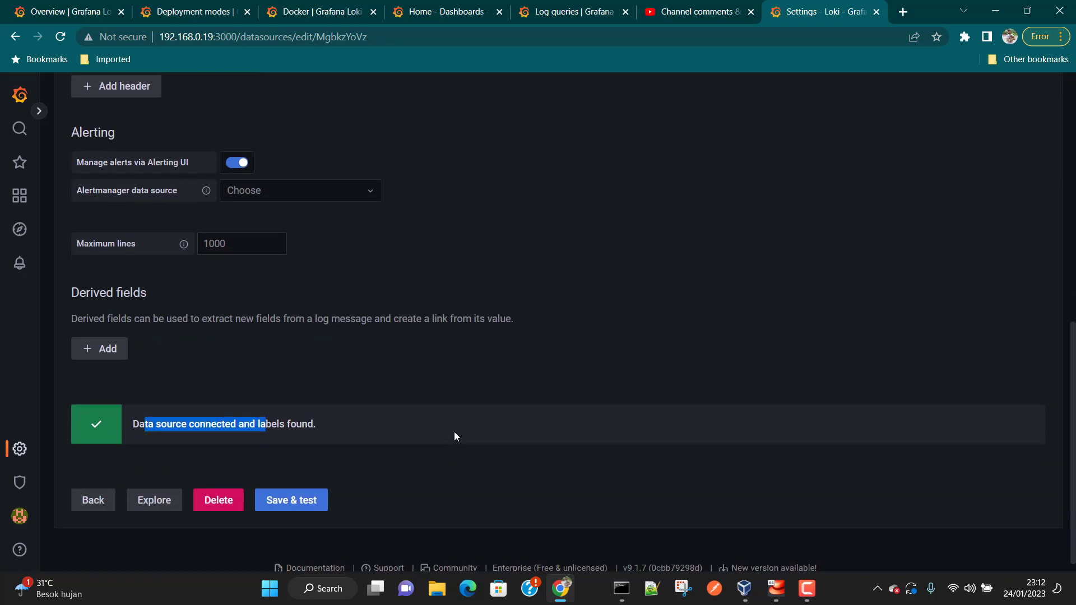
pyautogui.click(296, 504)
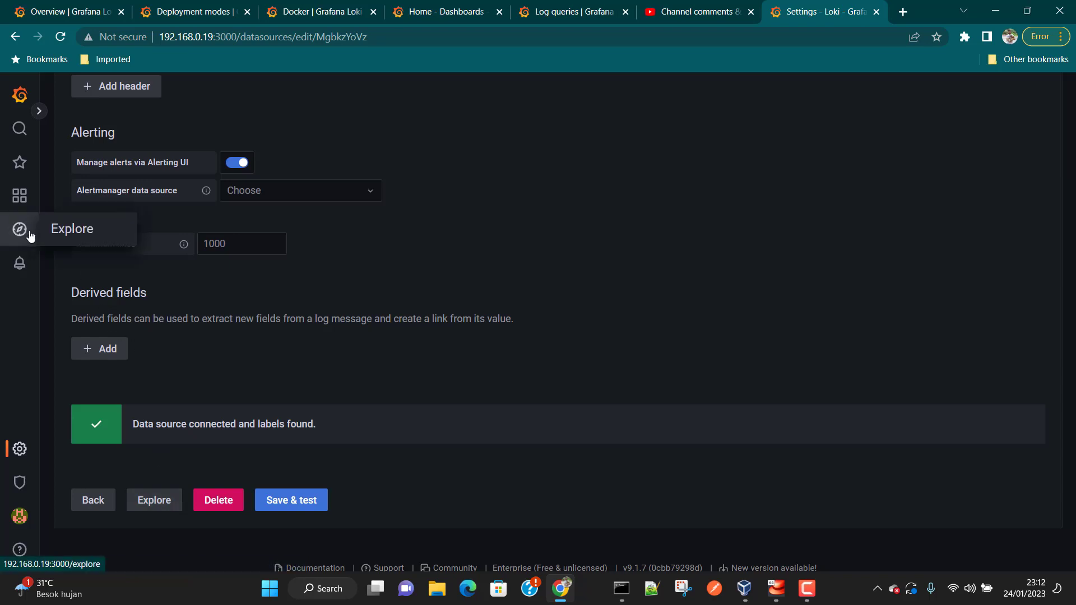
# - Open Explore and switch its data source from Prometheus to Loki
pyautogui.click(54, 232)
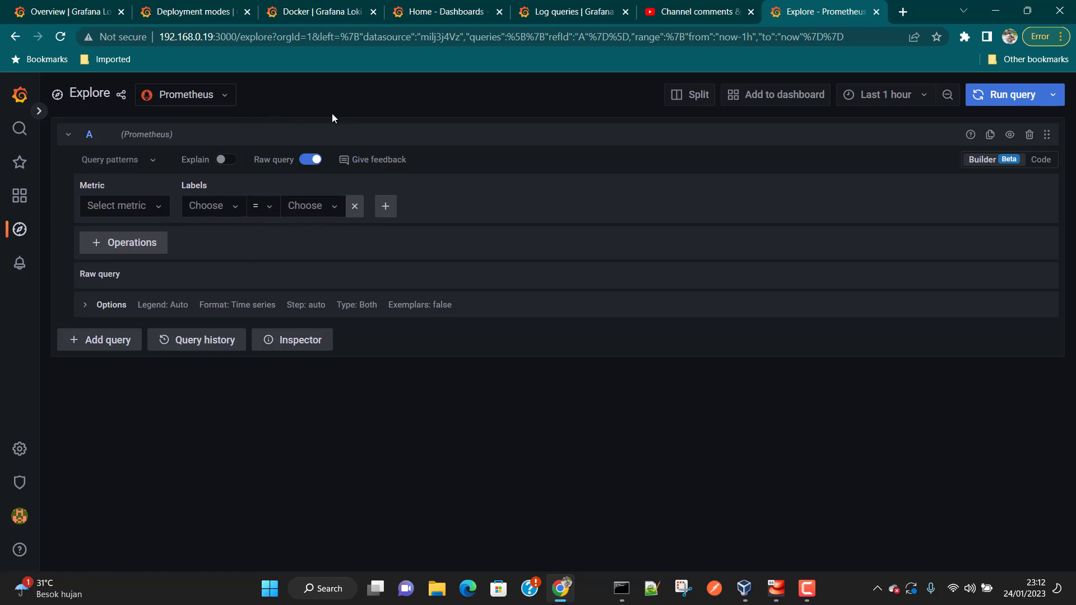
pyautogui.click(227, 103)
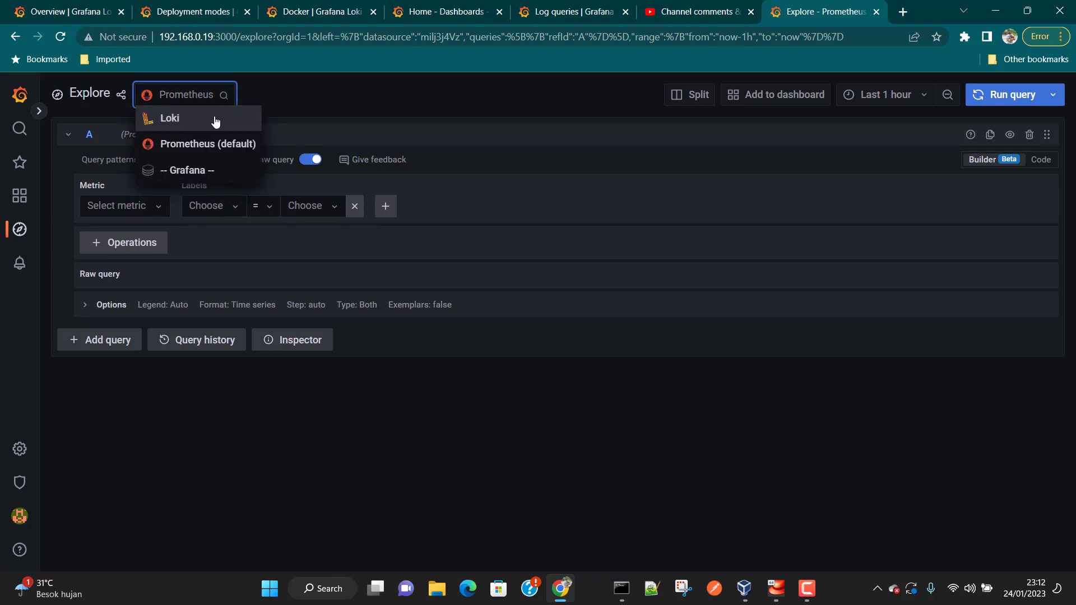
pyautogui.click(182, 121)
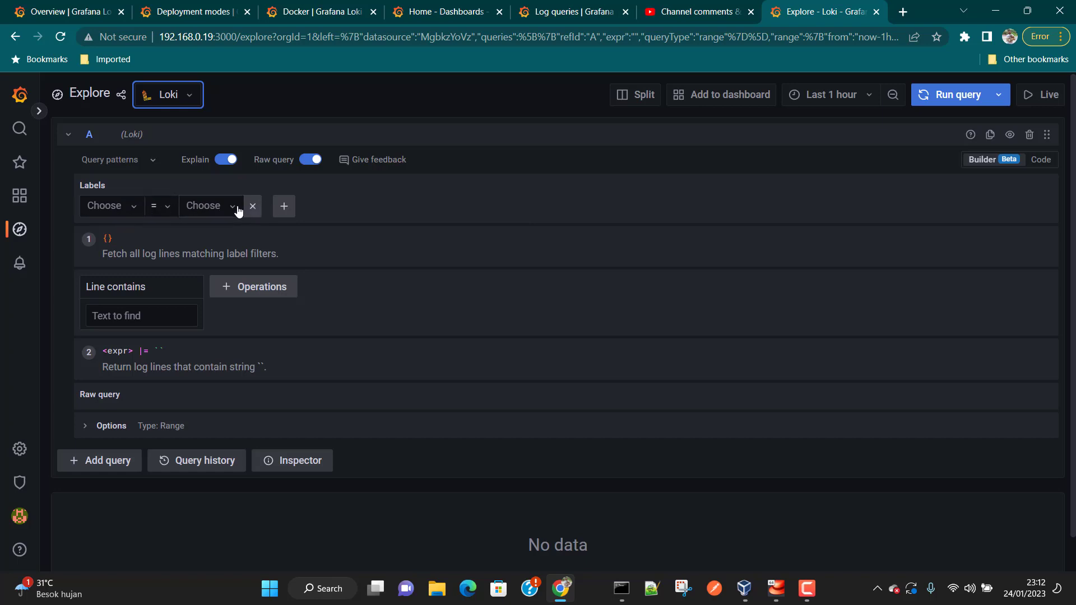
# - View the Loki query editor in Code mode and return it to Builder mode
pyautogui.click(1040, 161)
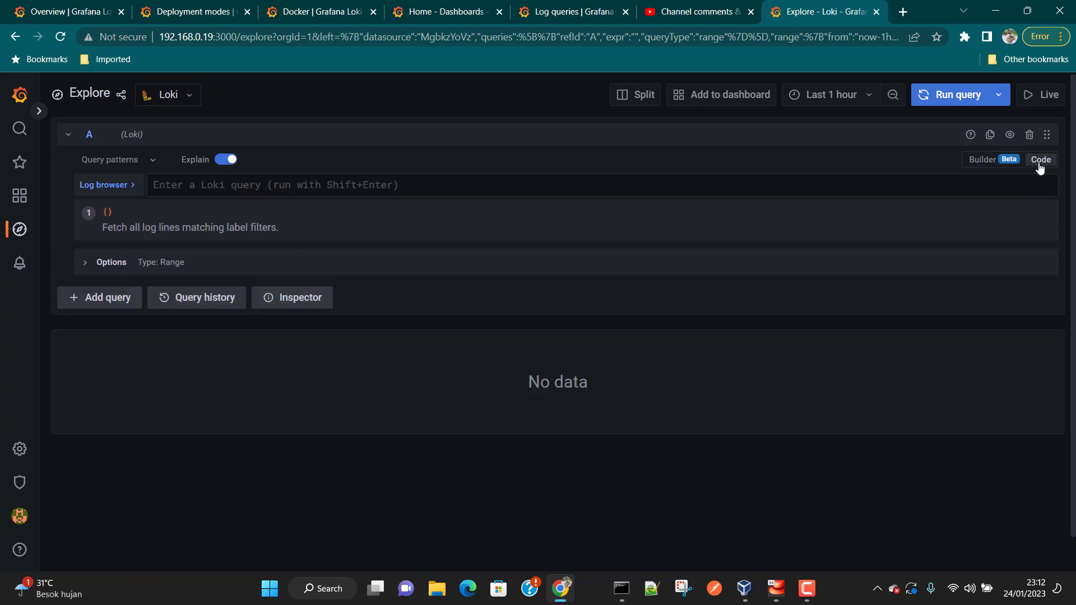
pyautogui.click(318, 189)
pyautogui.click(982, 160)
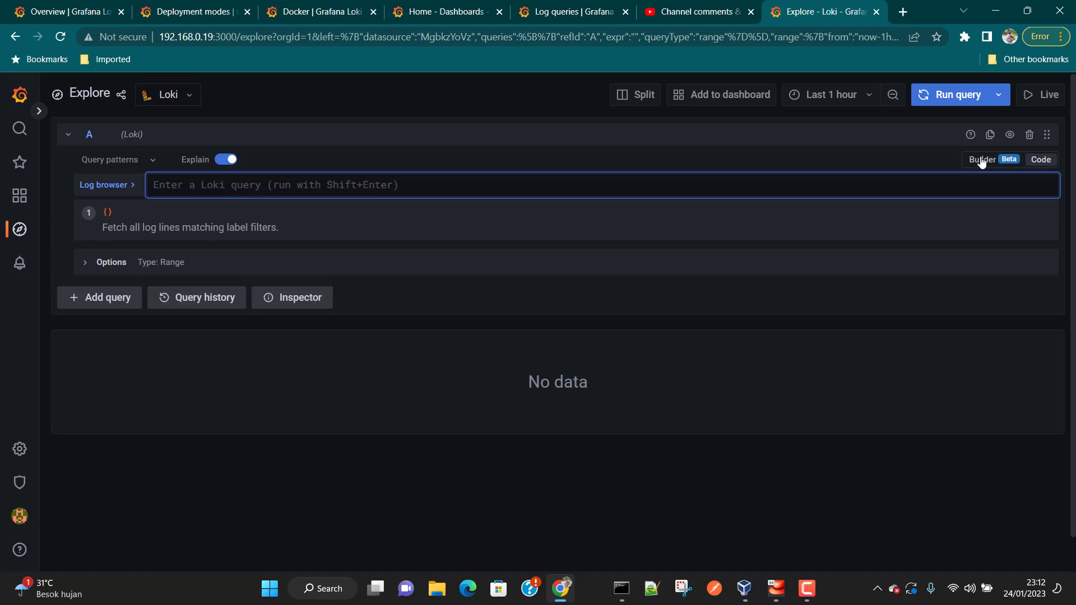
# - Select job as the label in the Loki query's label filter and show the values available for it
pyautogui.click(134, 207)
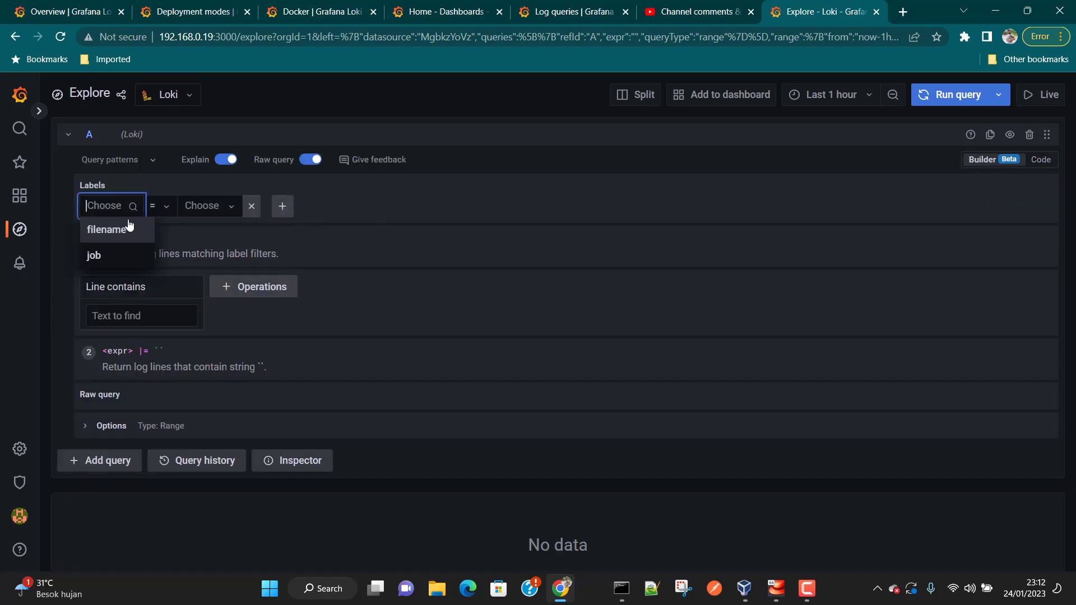
pyautogui.click(124, 256)
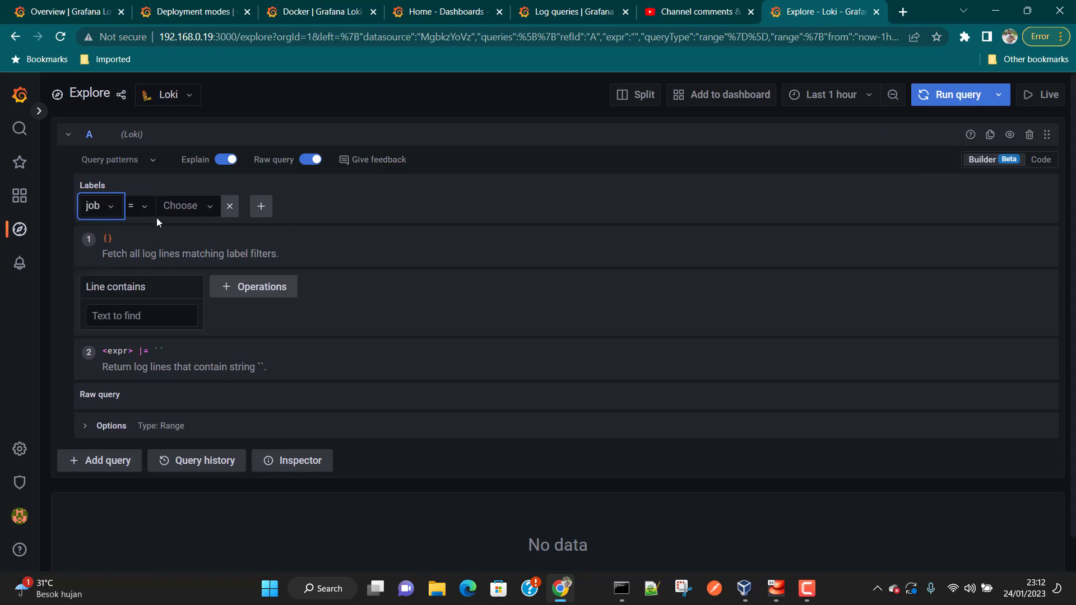
pyautogui.click(202, 208)
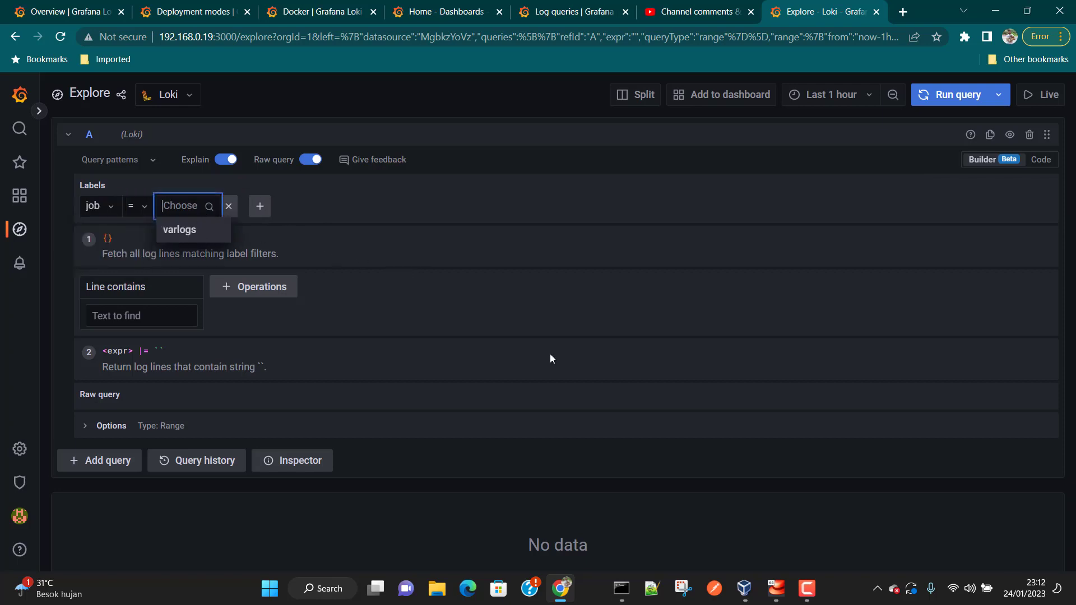
# - Switch to the terminal, list the loki_promtail_demo folder, display promtail-config.yaml with cat and highlight the value of its job label
pyautogui.click(621, 589)
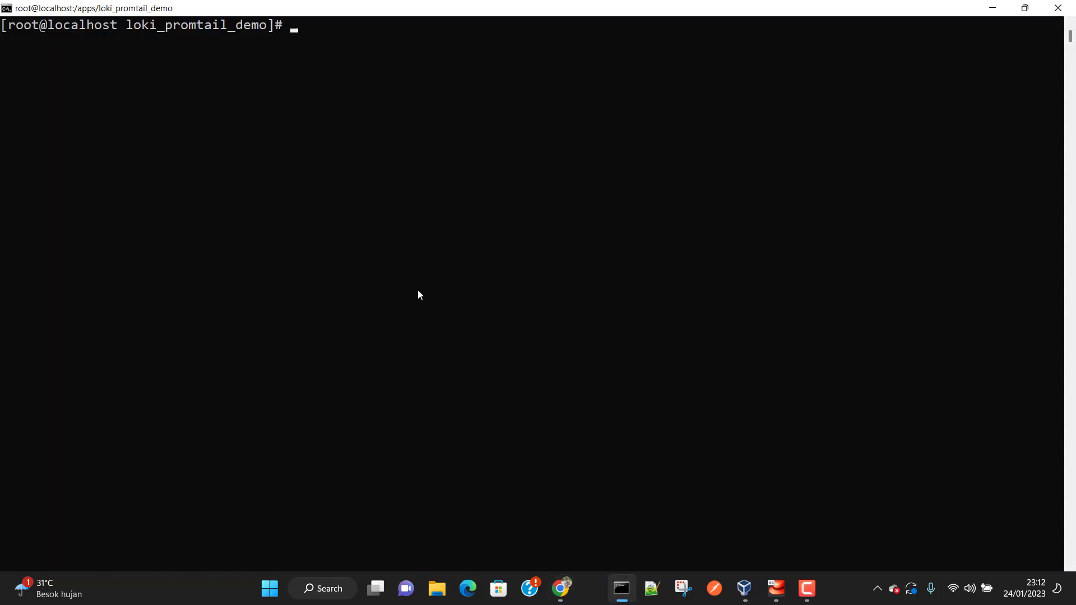
pyautogui.write('ls')
pyautogui.press('Return')
pyautogui.write('cat')
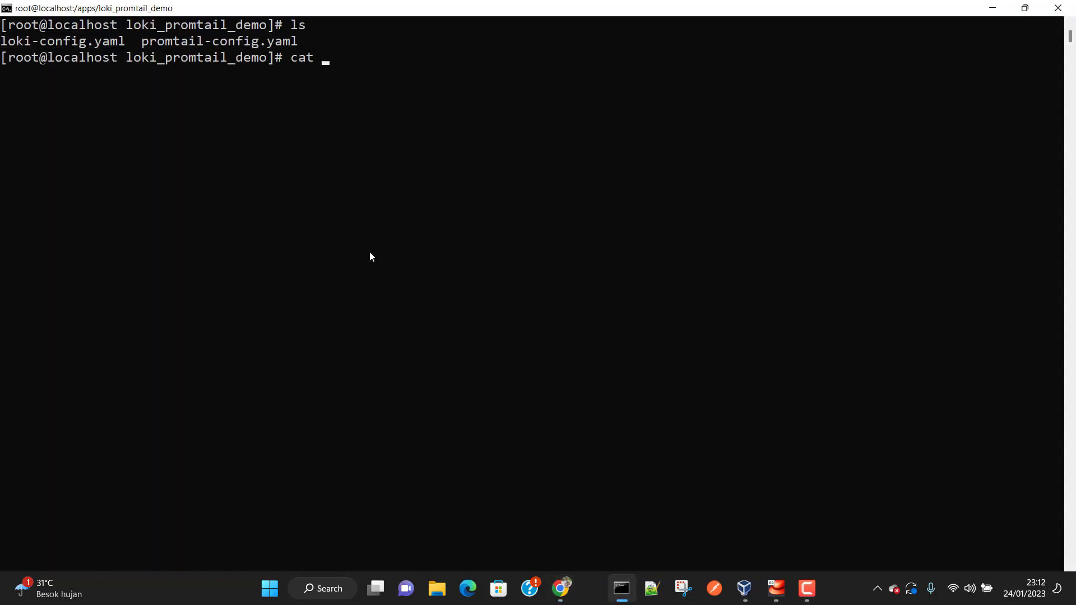
pyautogui.moveTo(143, 44); pyautogui.dragTo(299, 44)
pyautogui.rightClick(306, 44)
pyautogui.rightClick(353, 45)
pyautogui.press('Return')
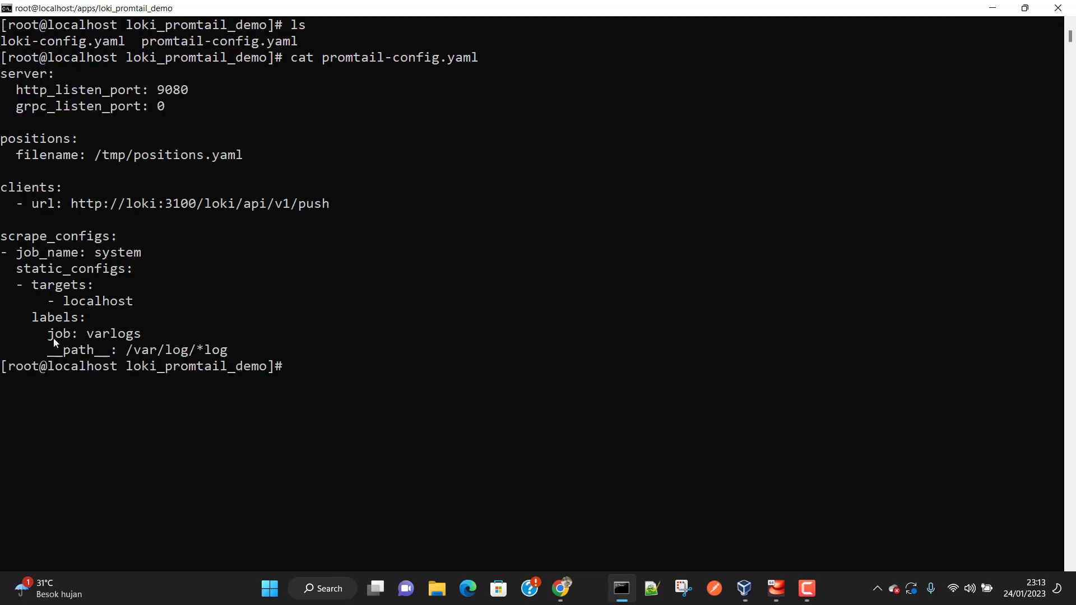
pyautogui.moveTo(88, 335); pyautogui.dragTo(137, 339)
# - Return to Grafana, set the job label's value to varlogs and run the query
pyautogui.hotkey('alt', 'Tab')
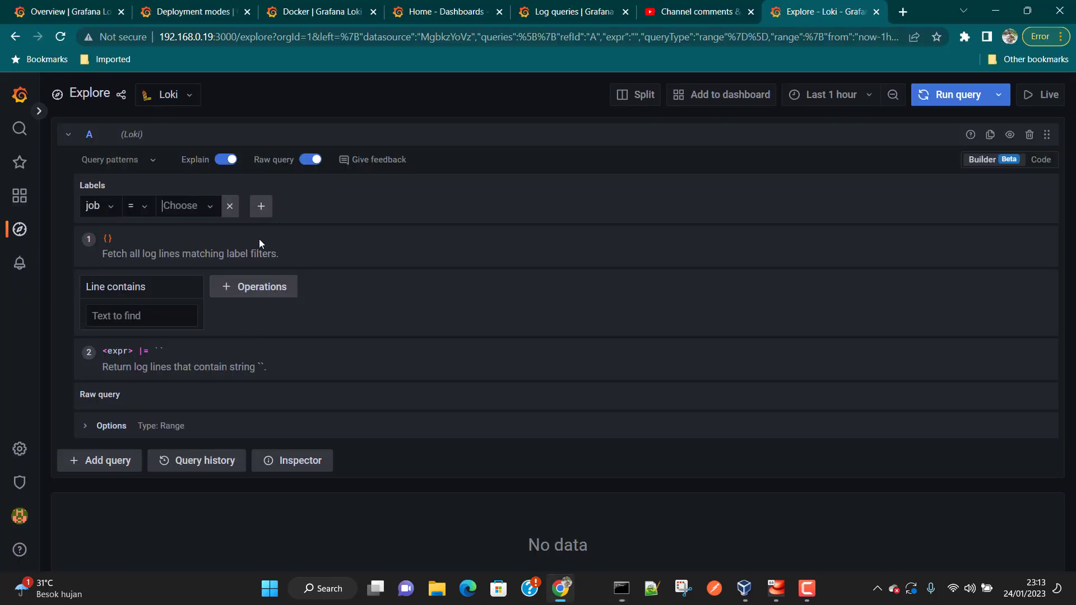
pyautogui.click(207, 209)
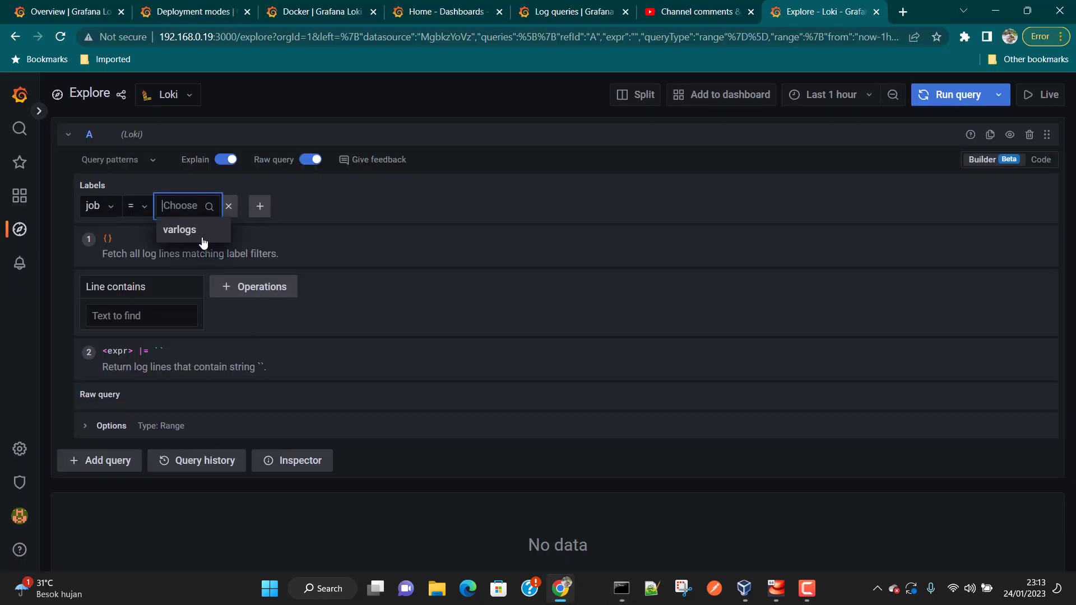
pyautogui.click(201, 237)
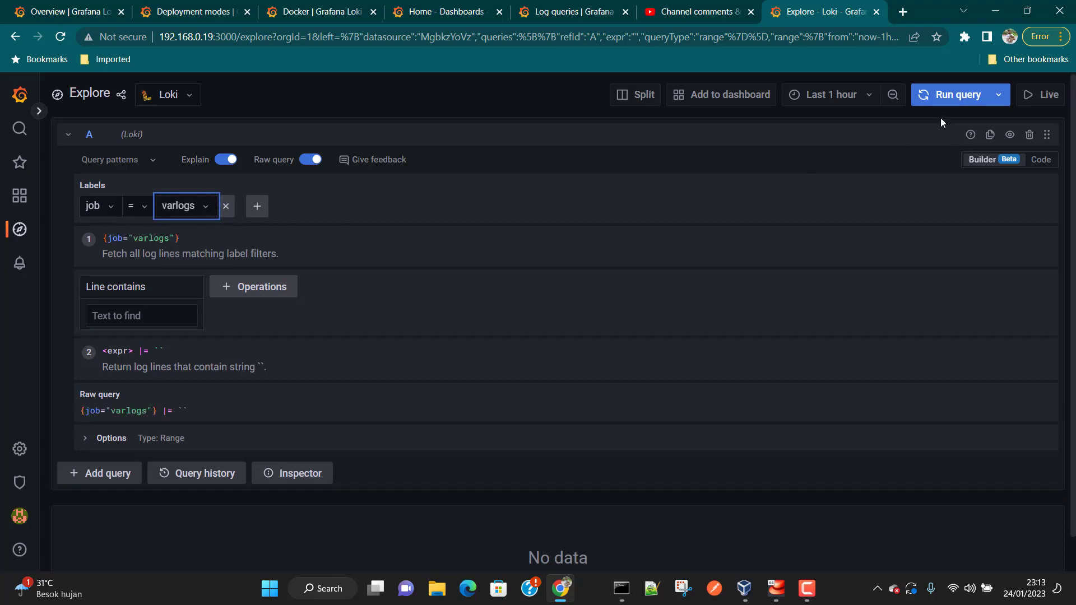
pyautogui.click(953, 95)
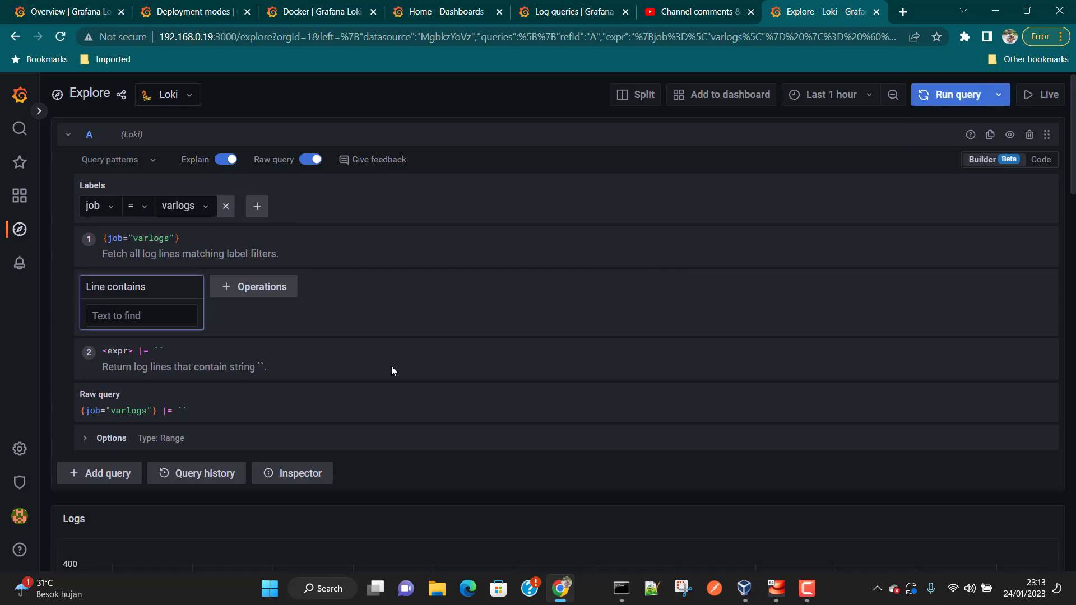
# - Expand the first log entry, "Starting Terminate Plymouth Boot Screen", to examine its log labels and detected fields
pyautogui.scroll(-9, 405, 379)
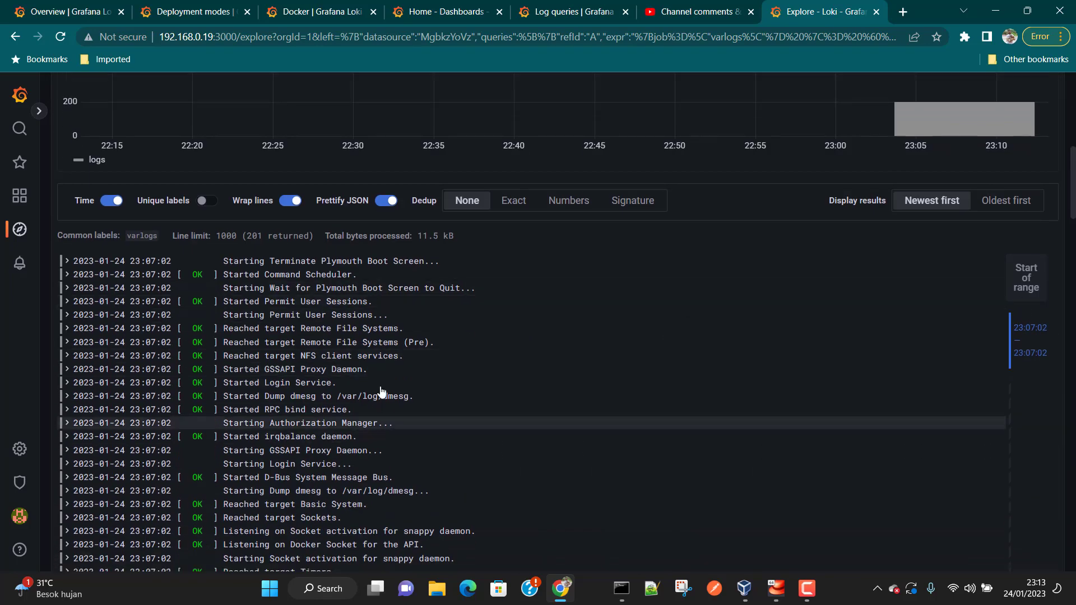
pyautogui.scroll(1, 232, 373)
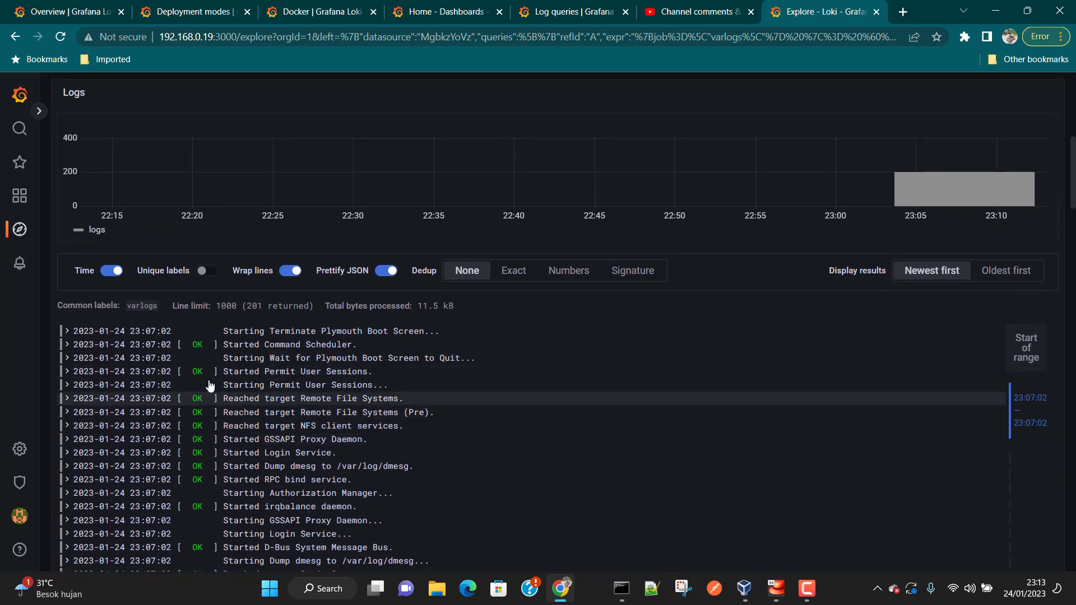
pyautogui.click(252, 331)
pyautogui.scroll(-1, 263, 369)
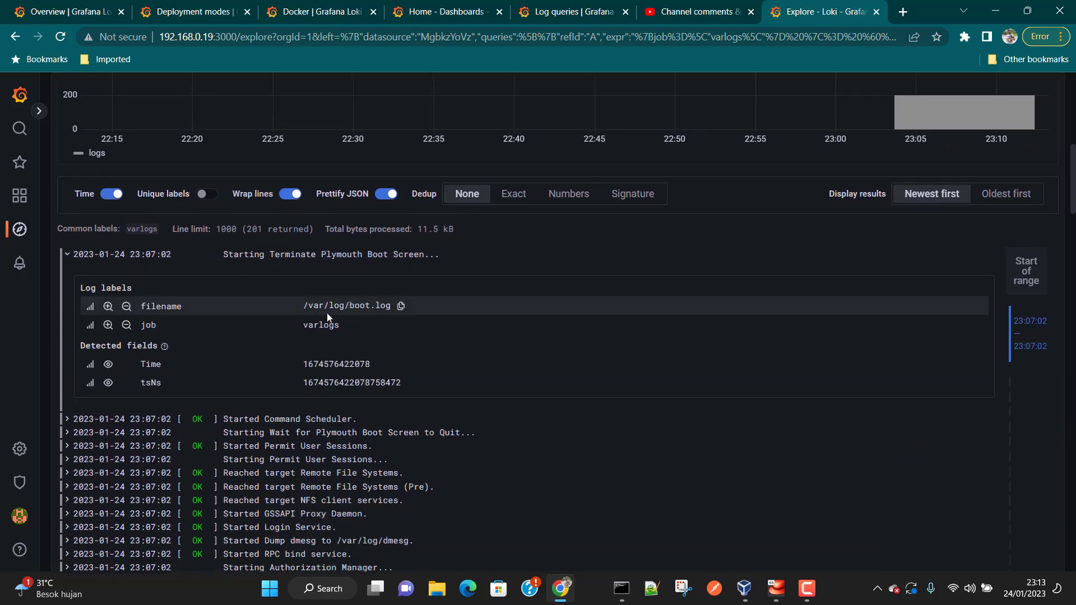
# - Expand sample log entries throughout the rest of the varlogs results, down to the end, to examine their labels and detected fields
pyautogui.click(68, 420)
pyautogui.scroll(-8, 308, 400)
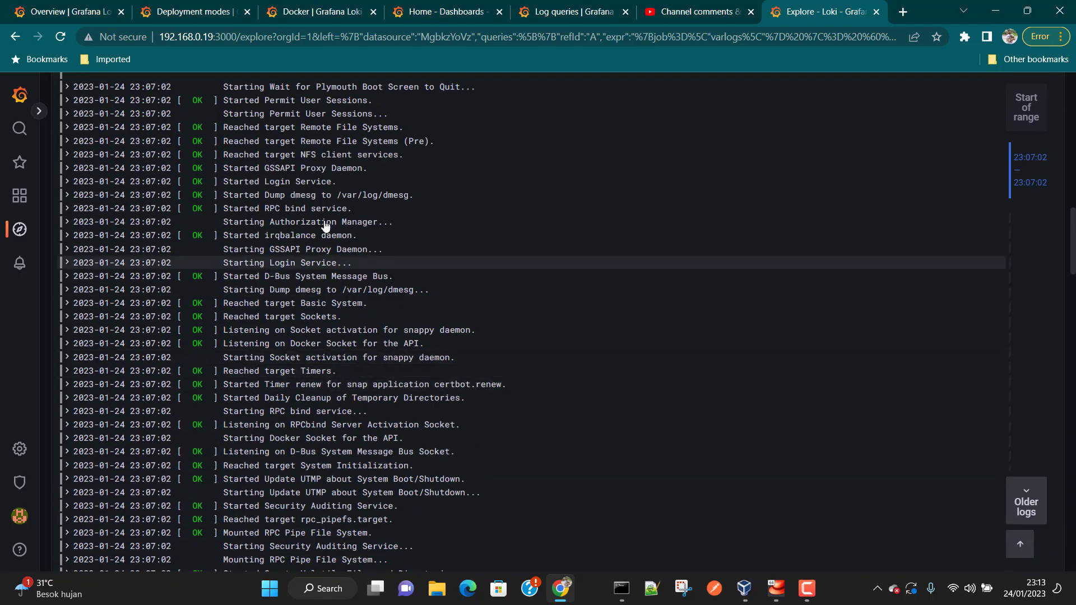
pyautogui.click(68, 362)
pyautogui.scroll(-5, 314, 425)
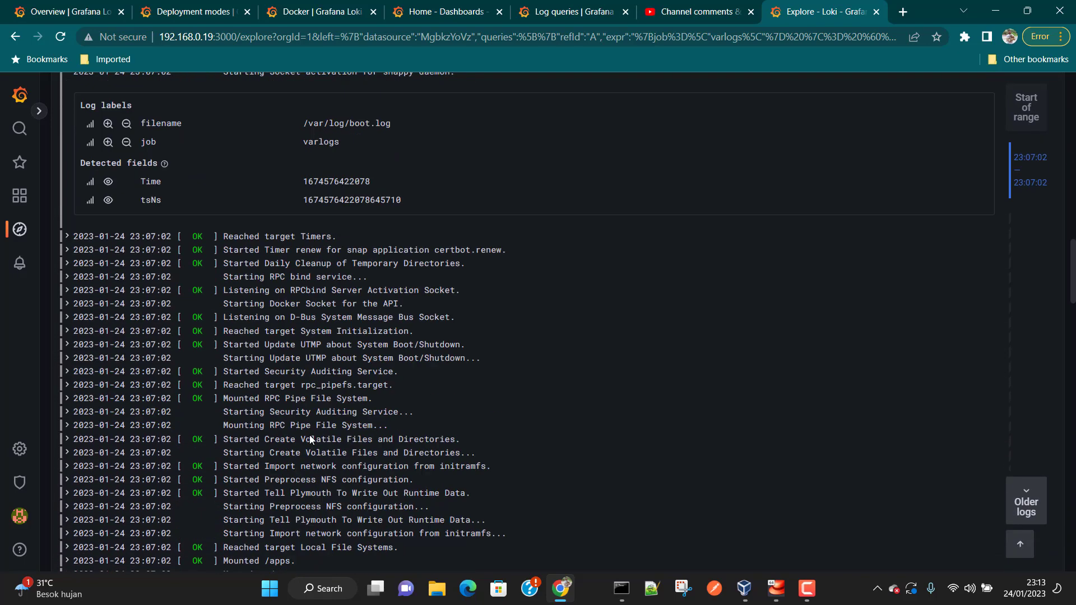
pyautogui.click(69, 424)
pyautogui.scroll(-8, 73, 434)
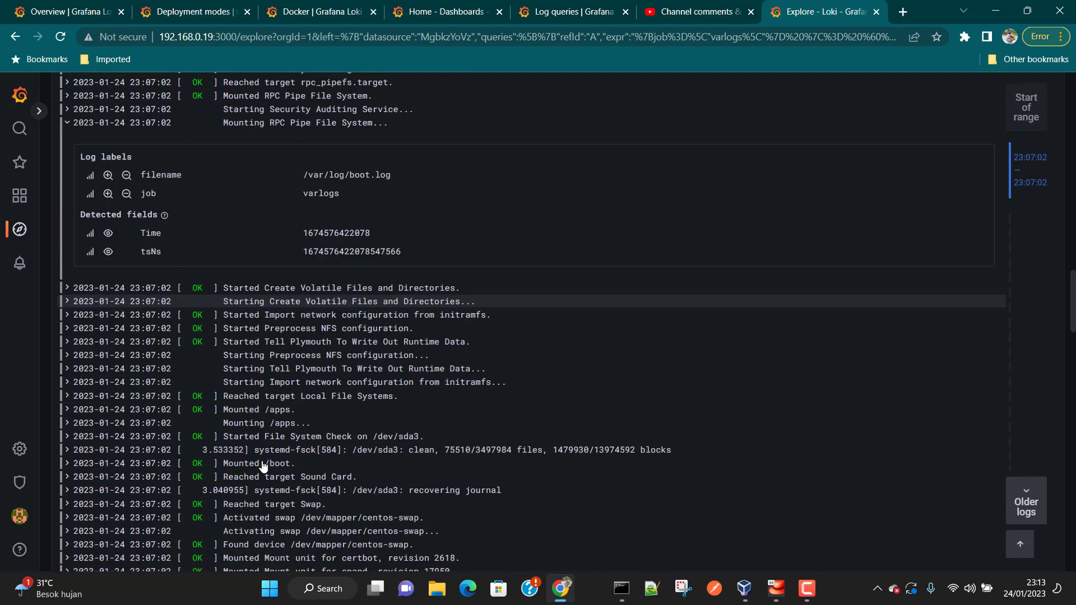
pyautogui.click(70, 431)
pyautogui.scroll(-9, 308, 452)
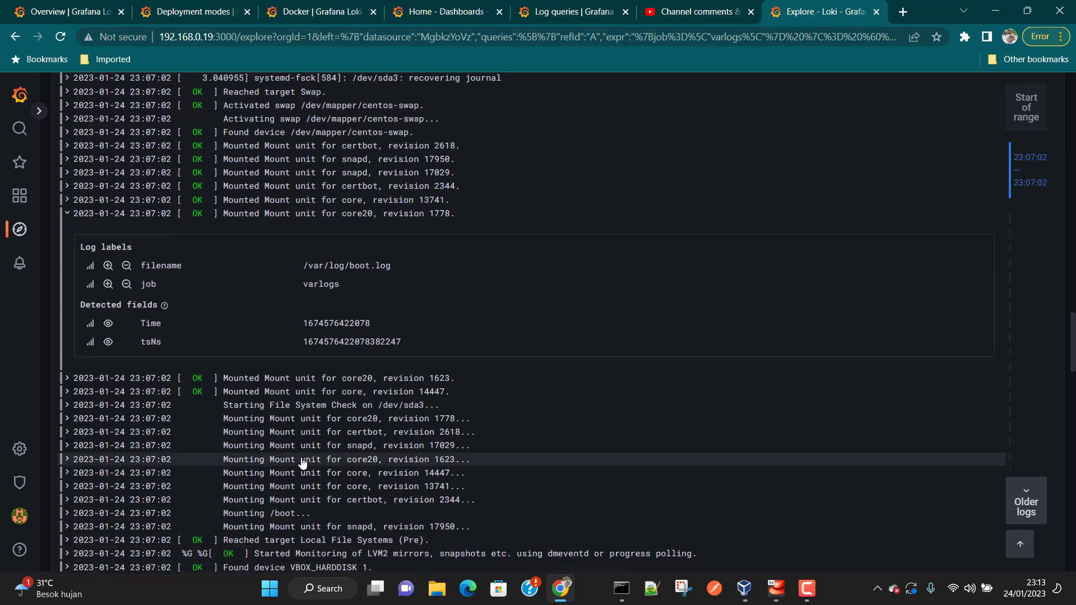
pyautogui.click(74, 477)
pyautogui.scroll(-9, 241, 473)
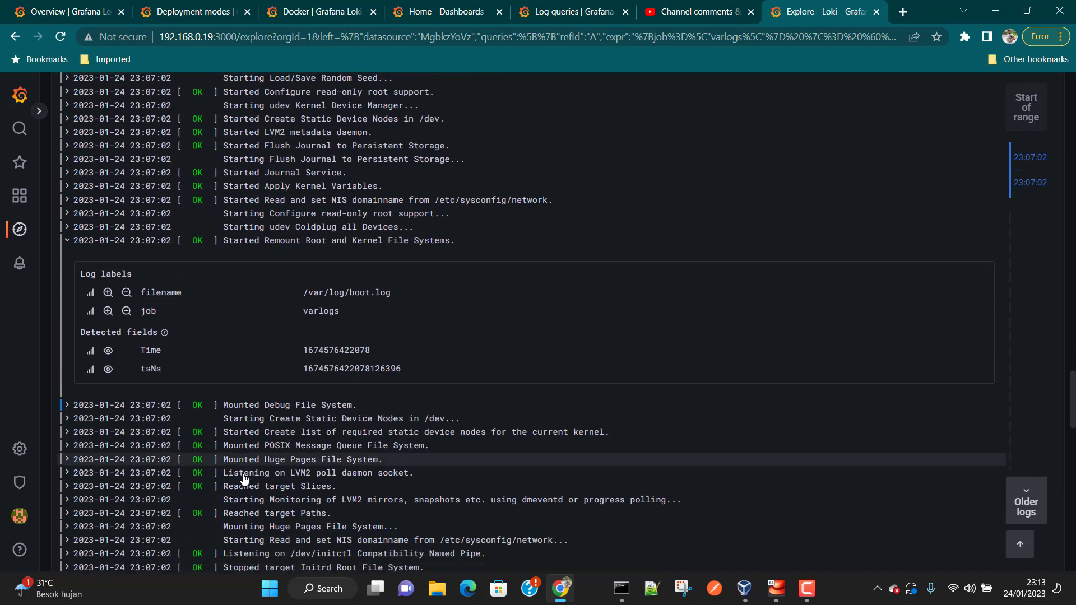
pyautogui.click(68, 472)
pyautogui.scroll(-5, 216, 483)
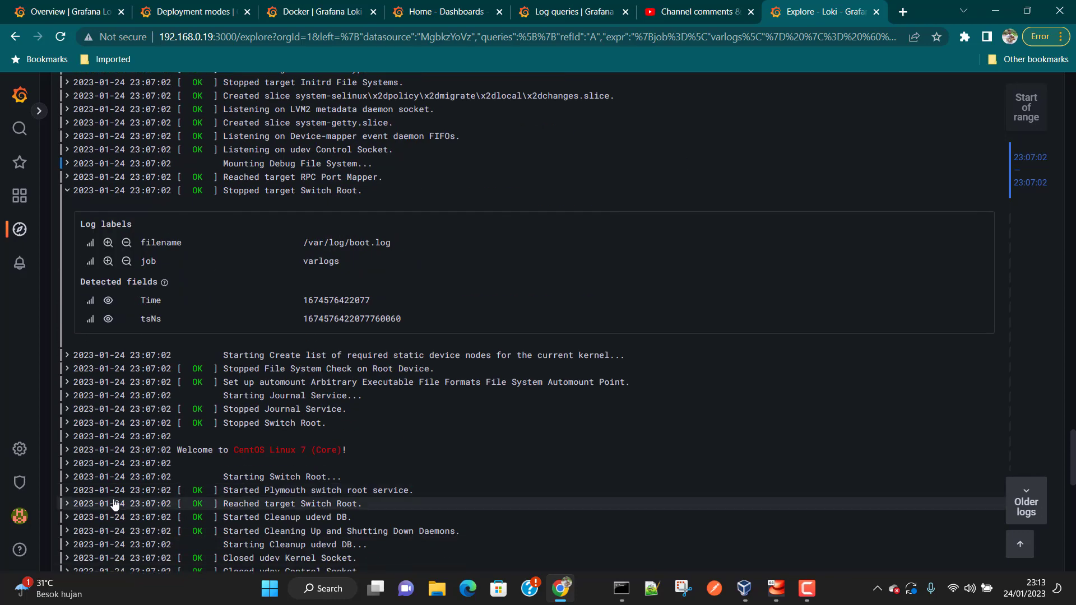
pyautogui.click(257, 480)
pyautogui.scroll(-5, 263, 504)
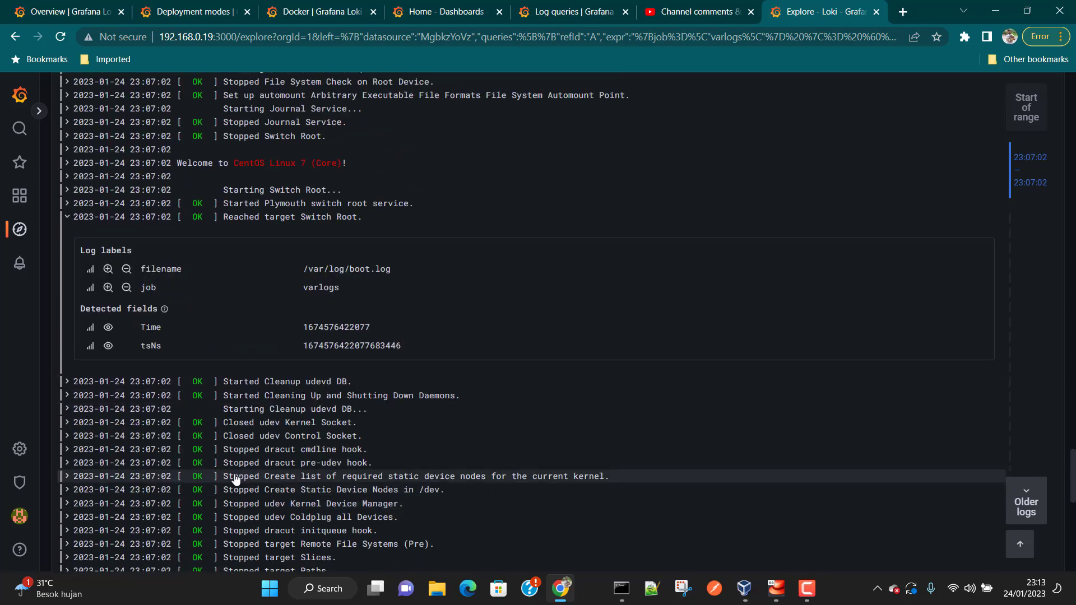
pyautogui.scroll(-4, 106, 493)
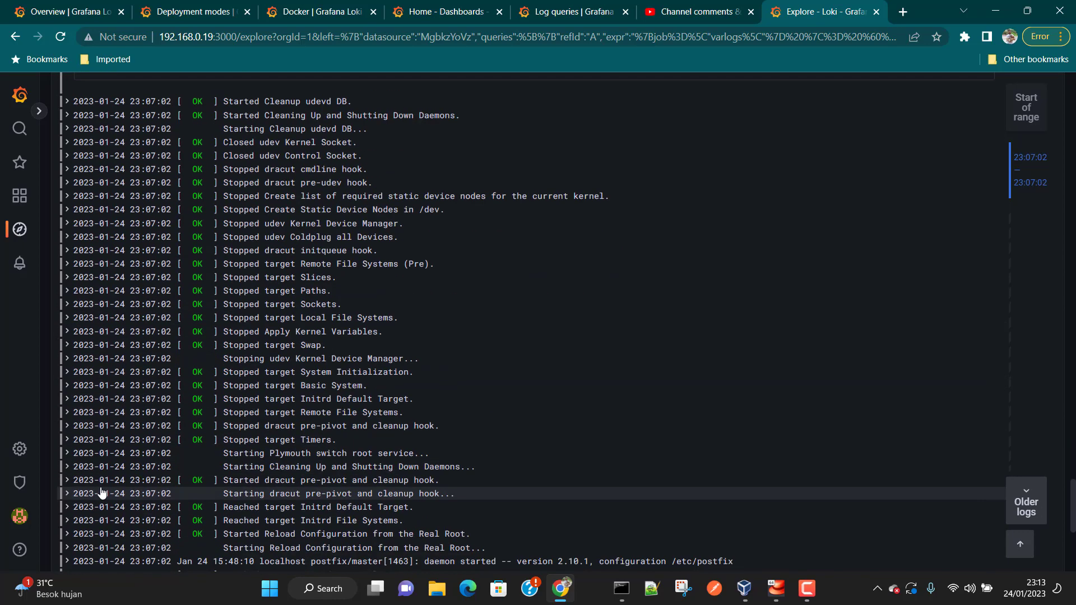
pyautogui.click(67, 440)
pyautogui.scroll(-5, 219, 452)
pyautogui.scroll(-2, 219, 457)
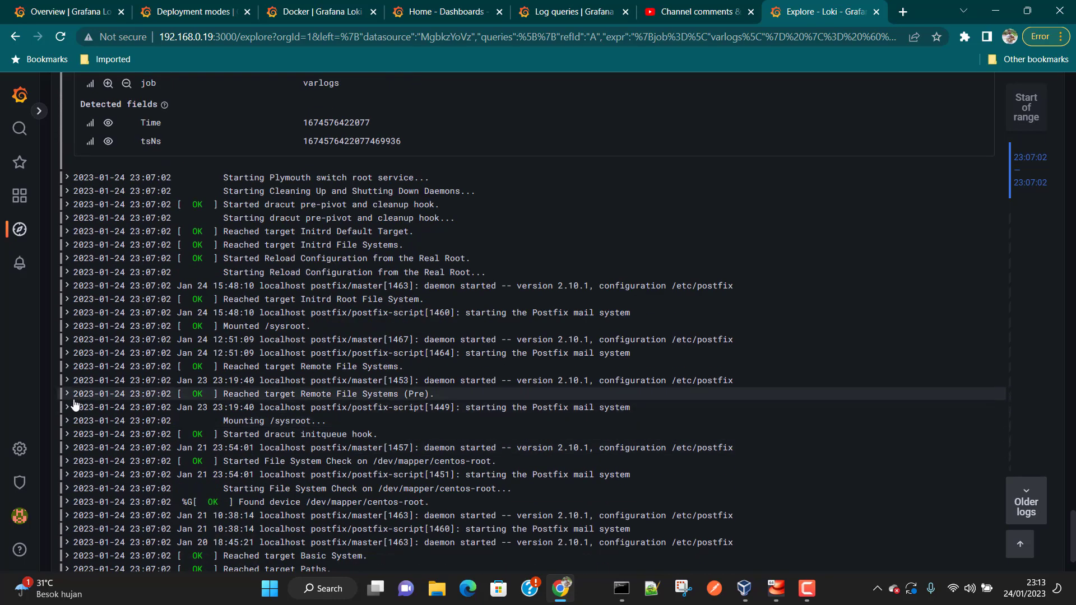
pyautogui.click(71, 406)
pyautogui.scroll(-3, 268, 445)
pyautogui.scroll(-1, 168, 453)
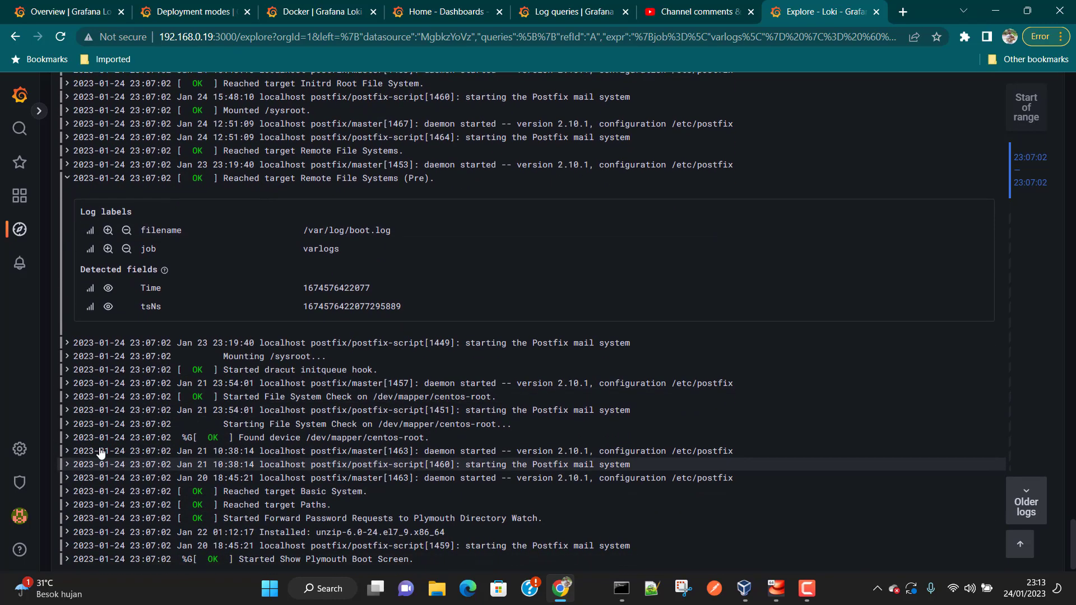
pyautogui.click(67, 437)
pyautogui.scroll(-2, 418, 478)
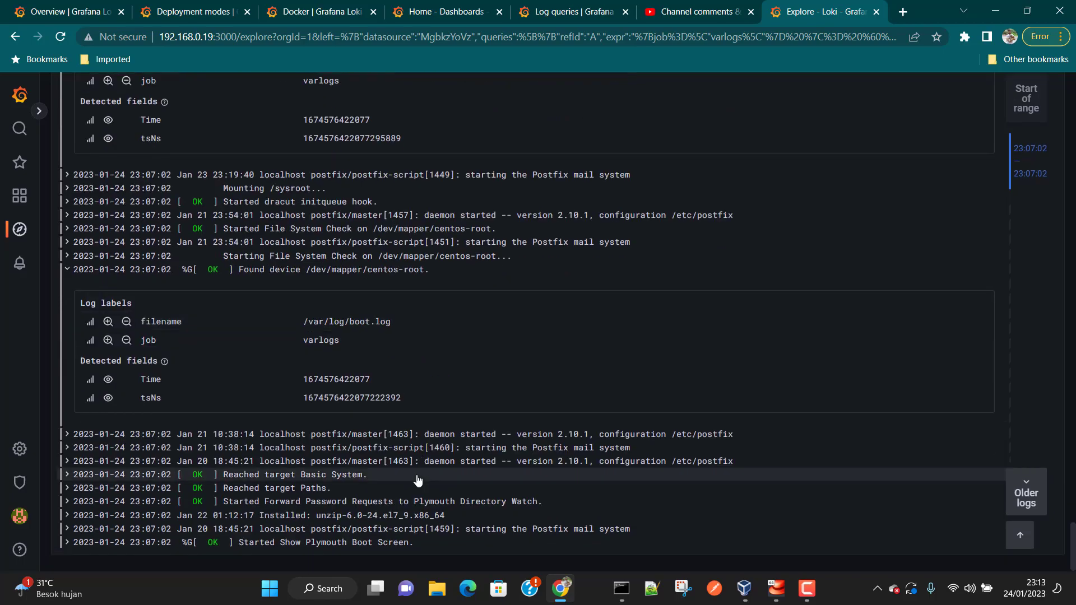
# - Change the query's label filter to filename = /var/log/maillog and run the query
pyautogui.scroll(10, 418, 479)
pyautogui.scroll(20, 418, 480)
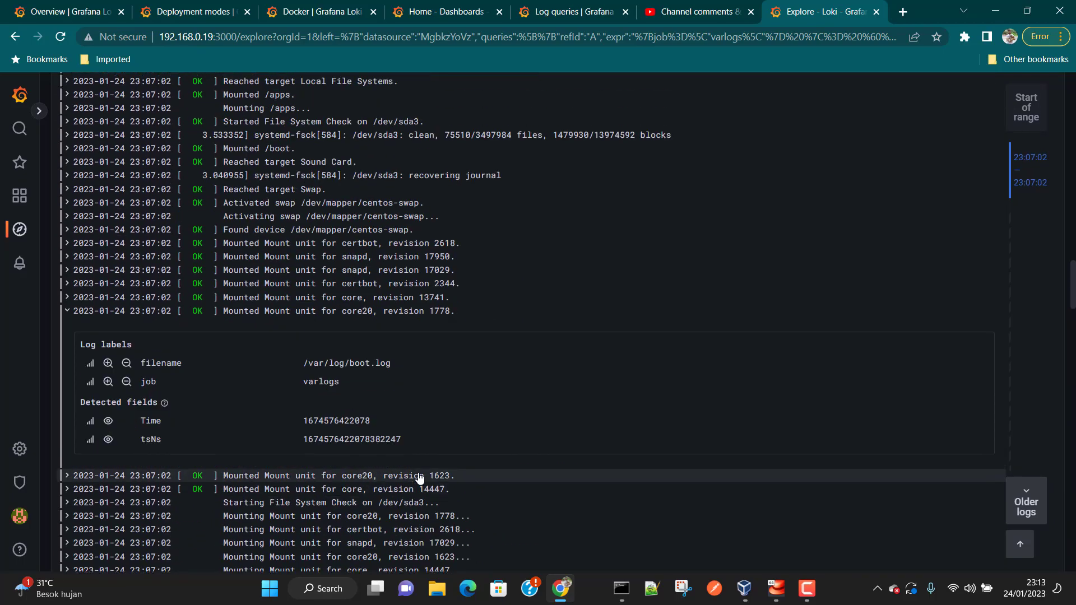
pyautogui.scroll(5, 420, 477)
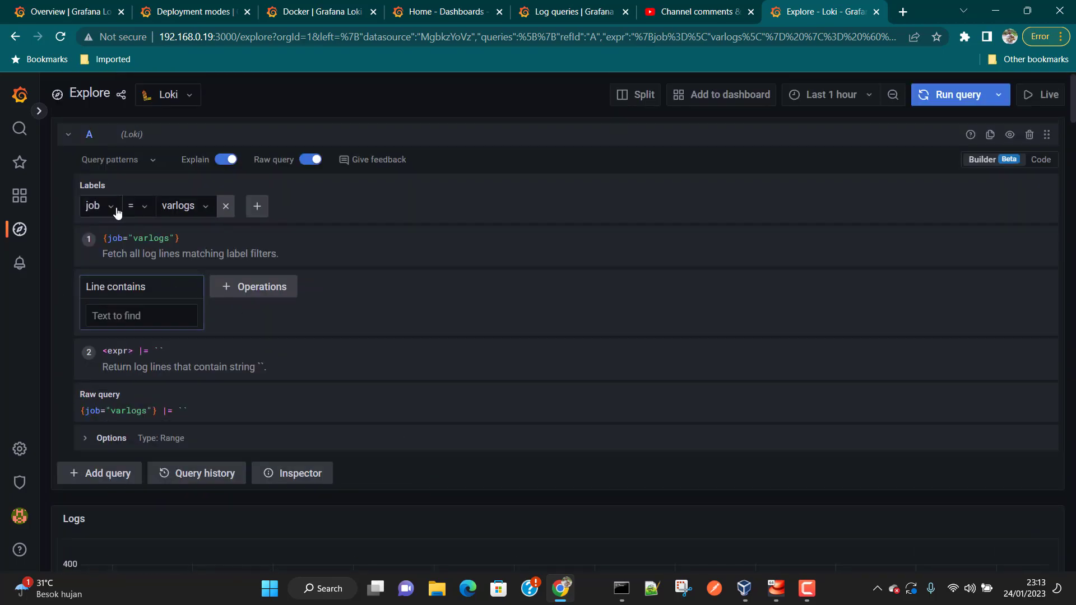
pyautogui.click(98, 207)
pyautogui.click(117, 235)
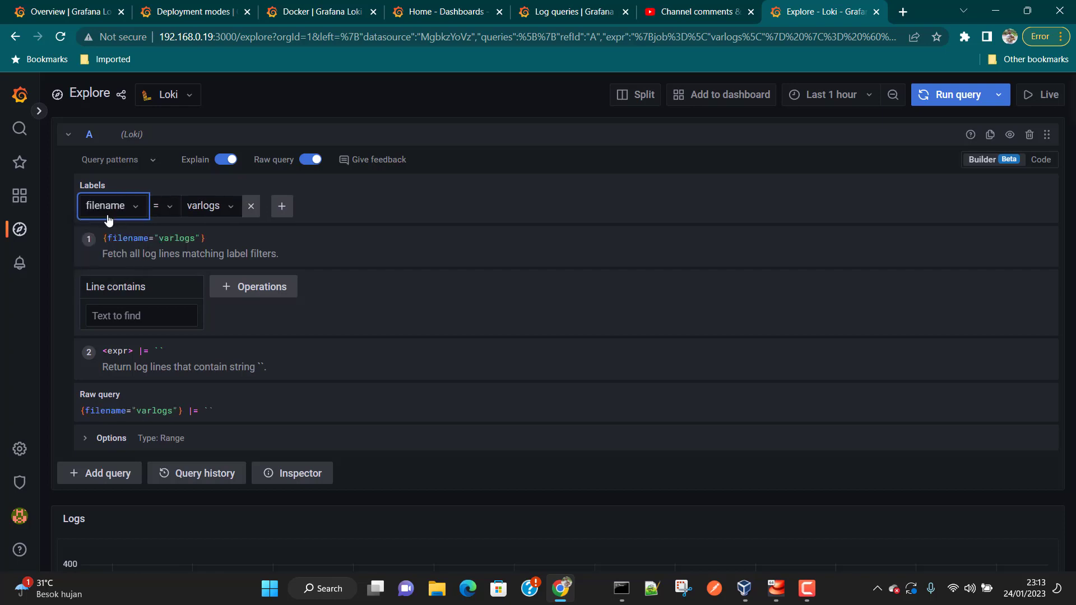
pyautogui.click(227, 209)
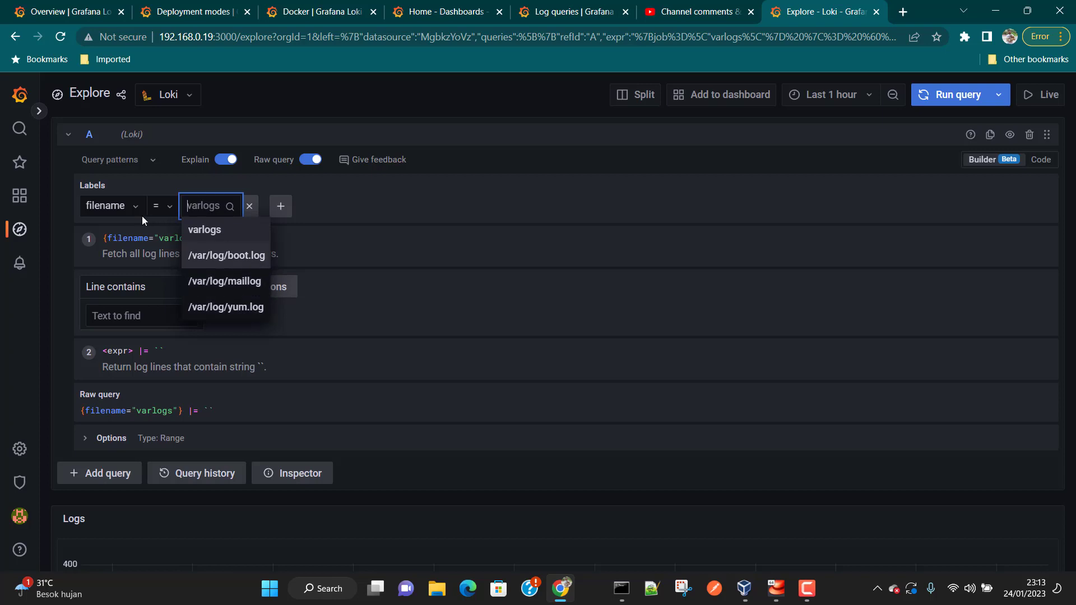
pyautogui.click(226, 281)
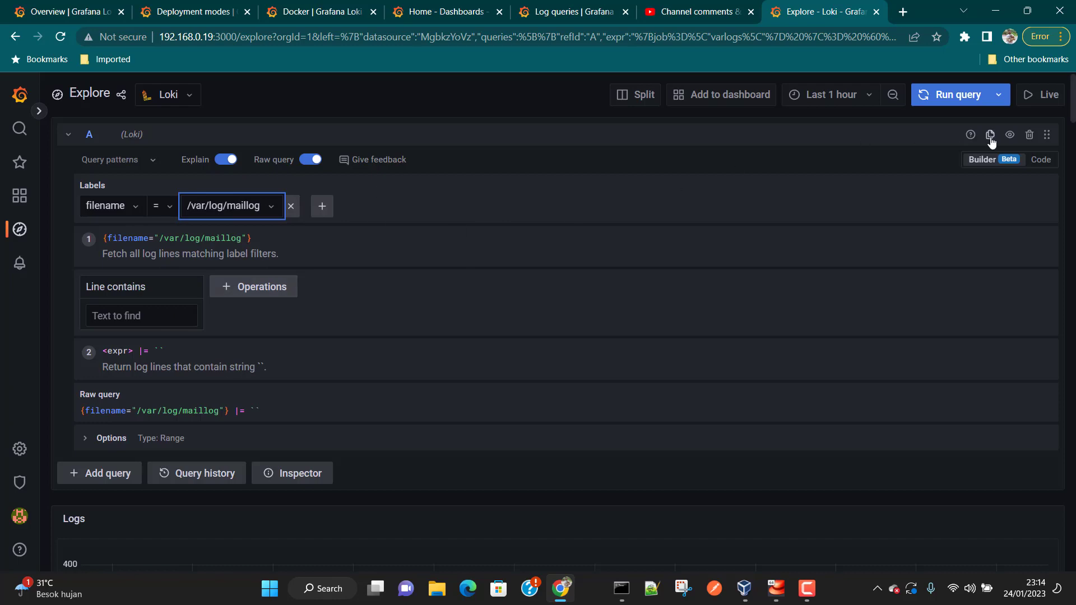
pyautogui.click(958, 95)
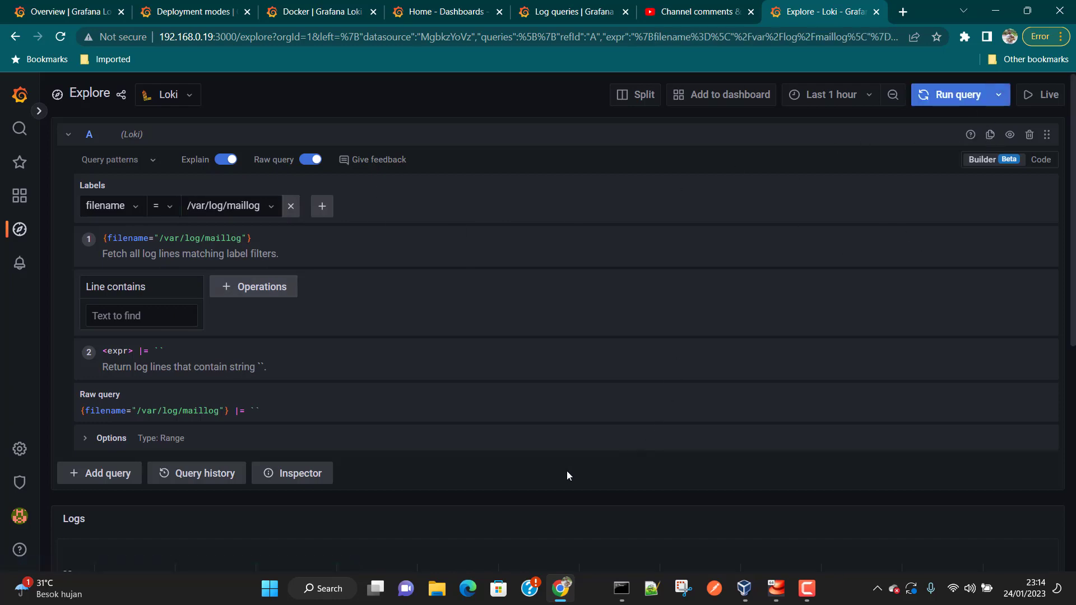
# - Examine the labels and detected fields of the first /var/log/maillog entry and collapse it again
pyautogui.scroll(-7, 566, 475)
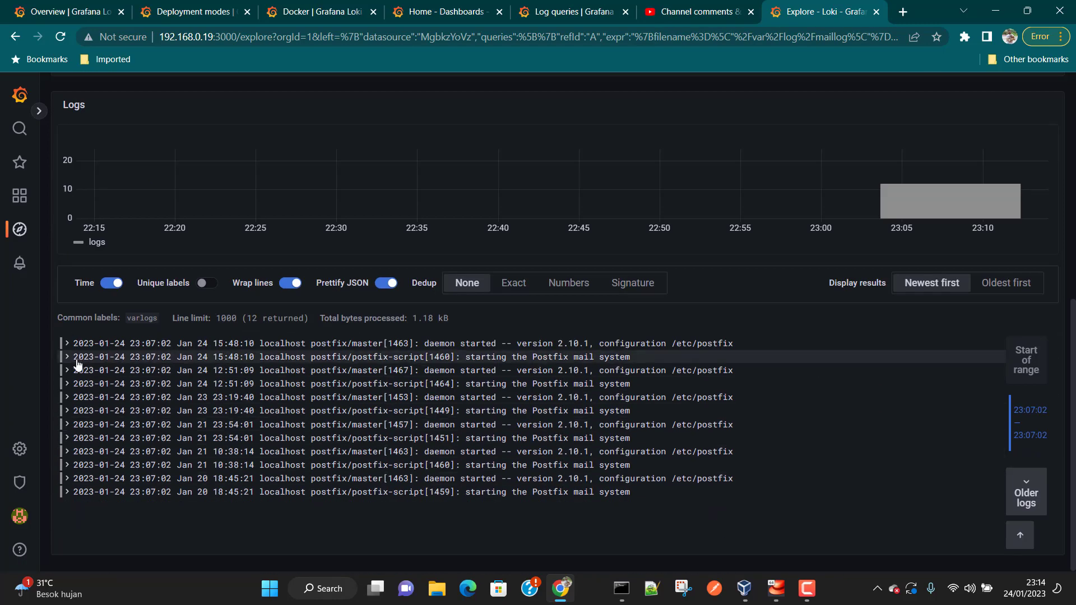
pyautogui.click(78, 344)
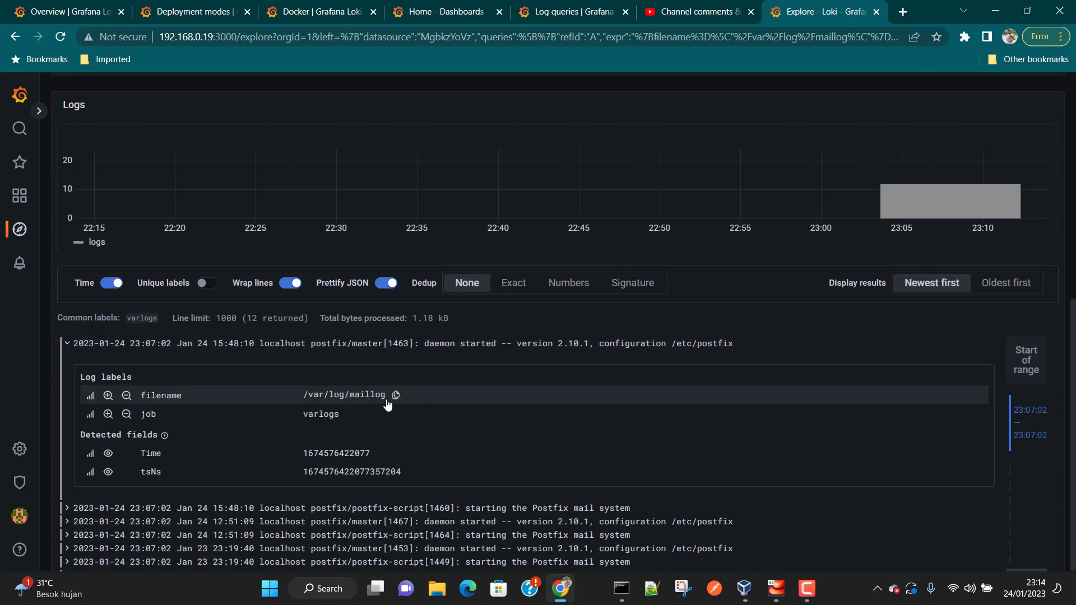
pyautogui.click(68, 344)
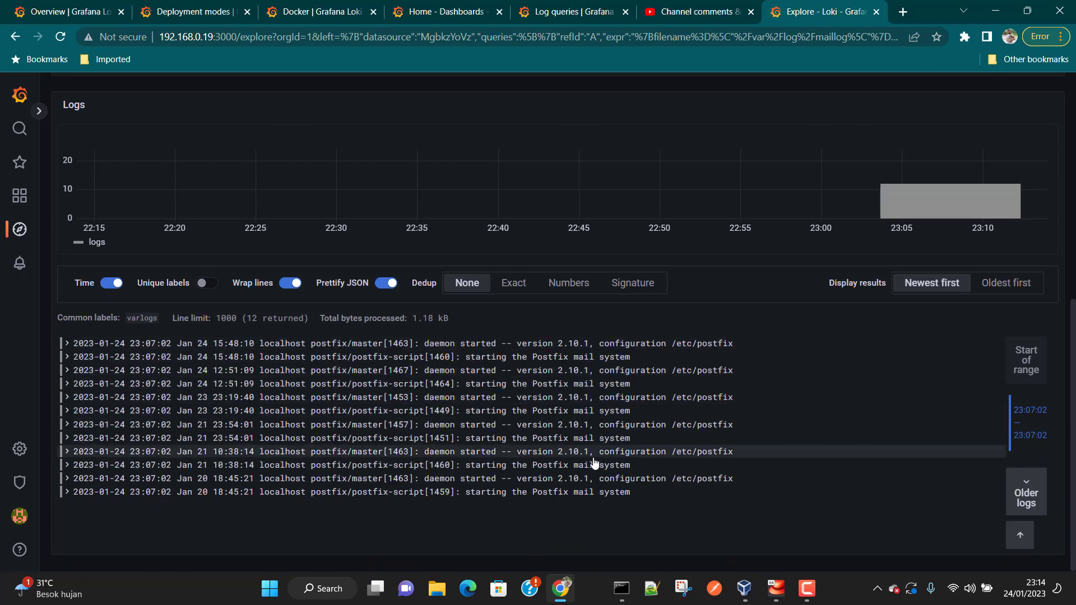
# - Change the filename filter's operator to =~, add /var/log/boot\\.log alongside /var/log/maillog, and run the query
pyautogui.scroll(1, 595, 463)
pyautogui.scroll(5, 596, 463)
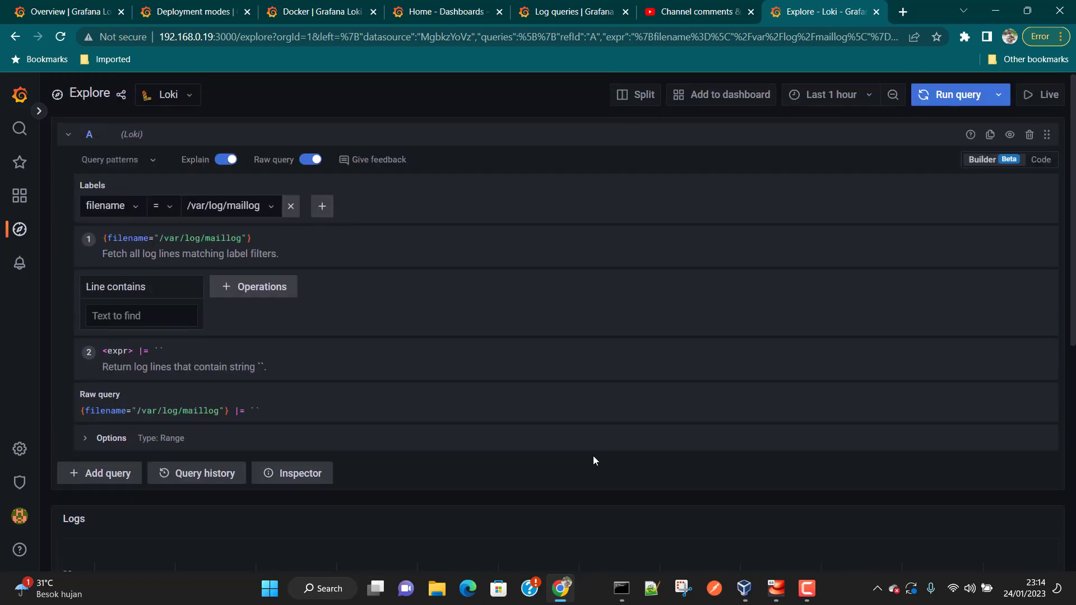
pyautogui.click(169, 207)
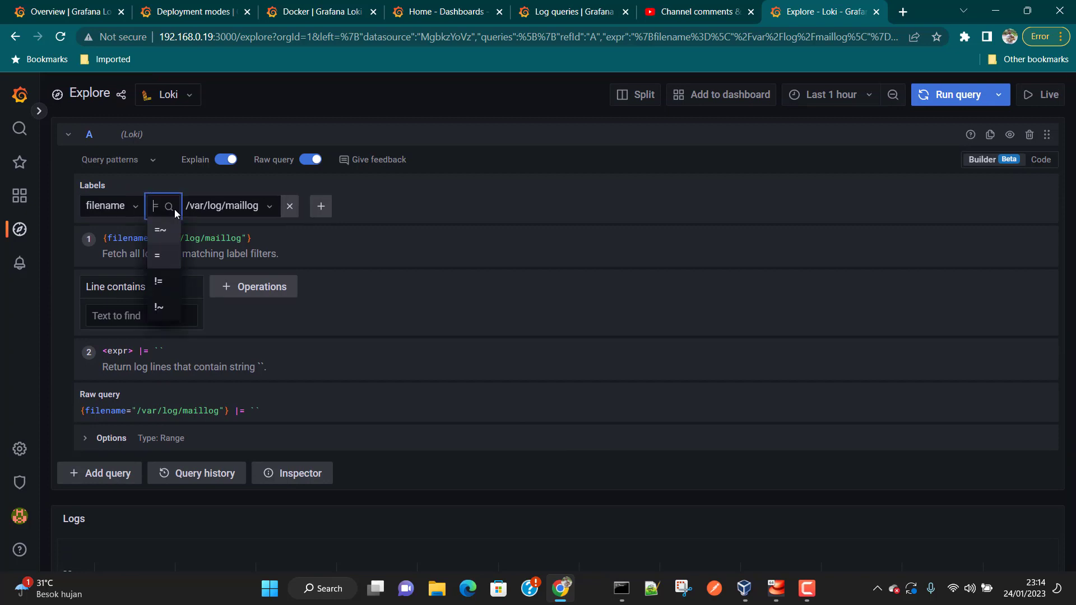
pyautogui.click(167, 238)
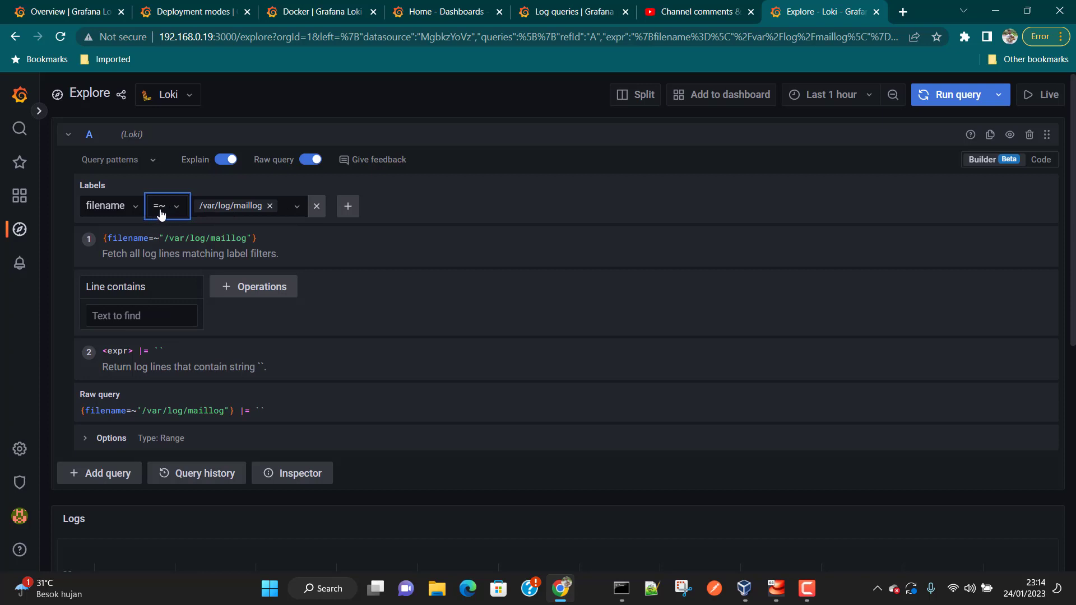
pyautogui.click(291, 213)
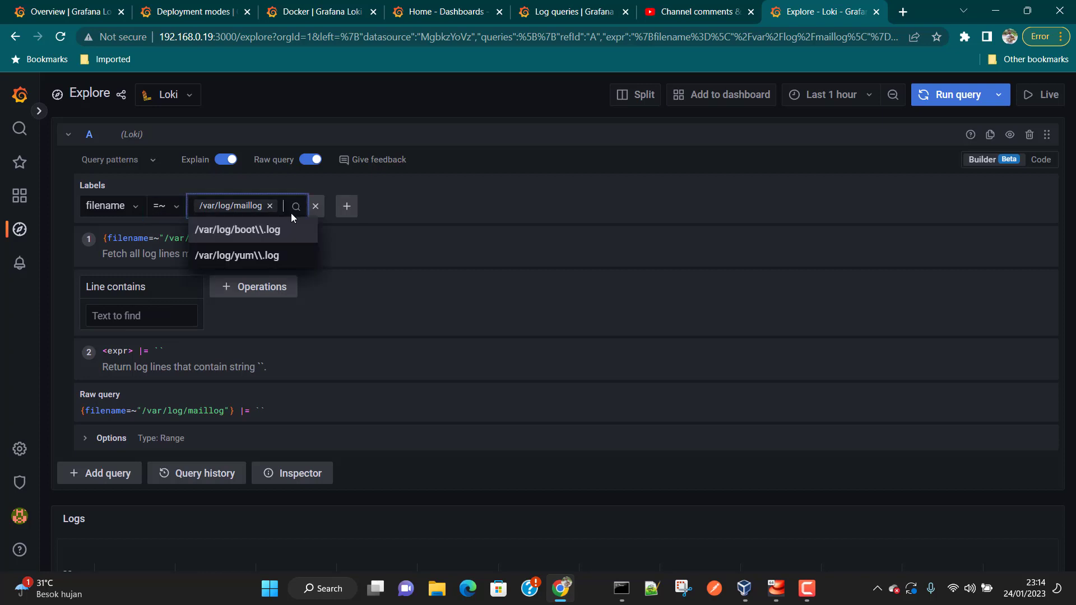
pyautogui.click(283, 232)
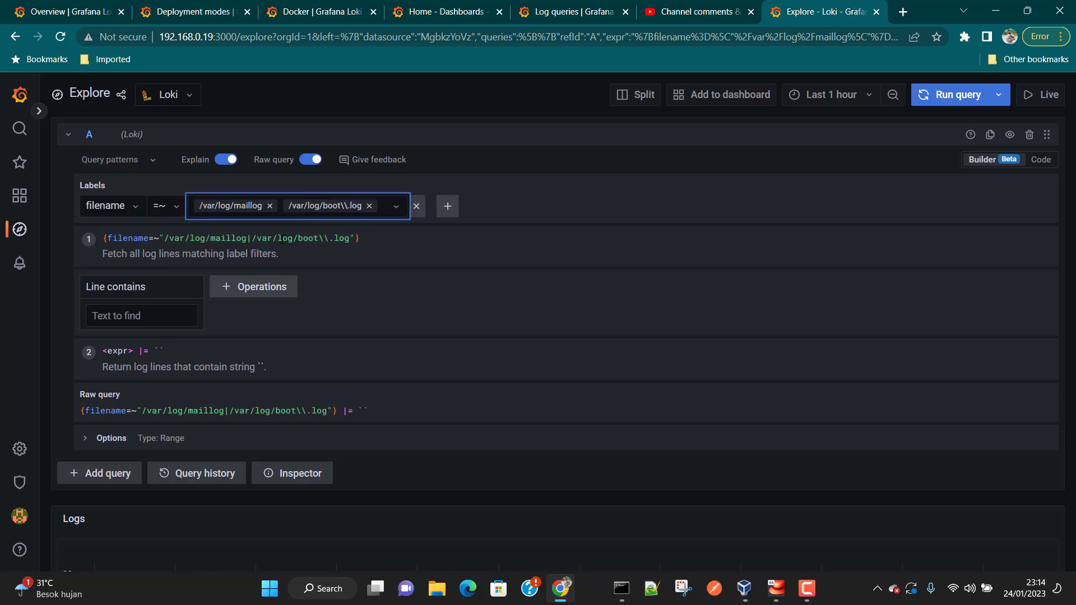
pyautogui.click(946, 96)
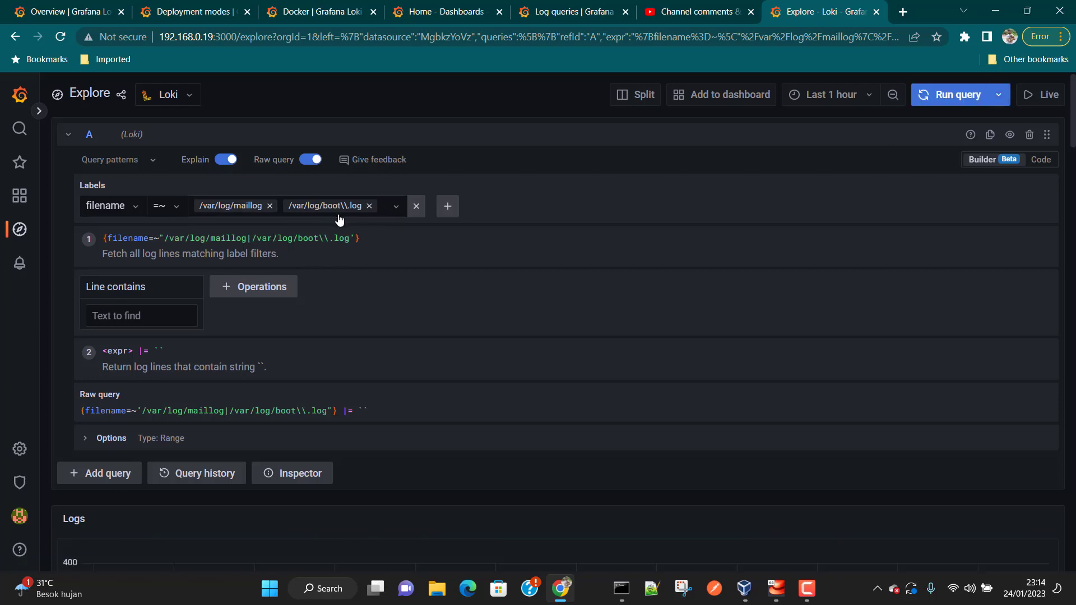
# - Review the combined maillog and boot log results and remove the query's filename label filter
pyautogui.scroll(-8, 531, 340)
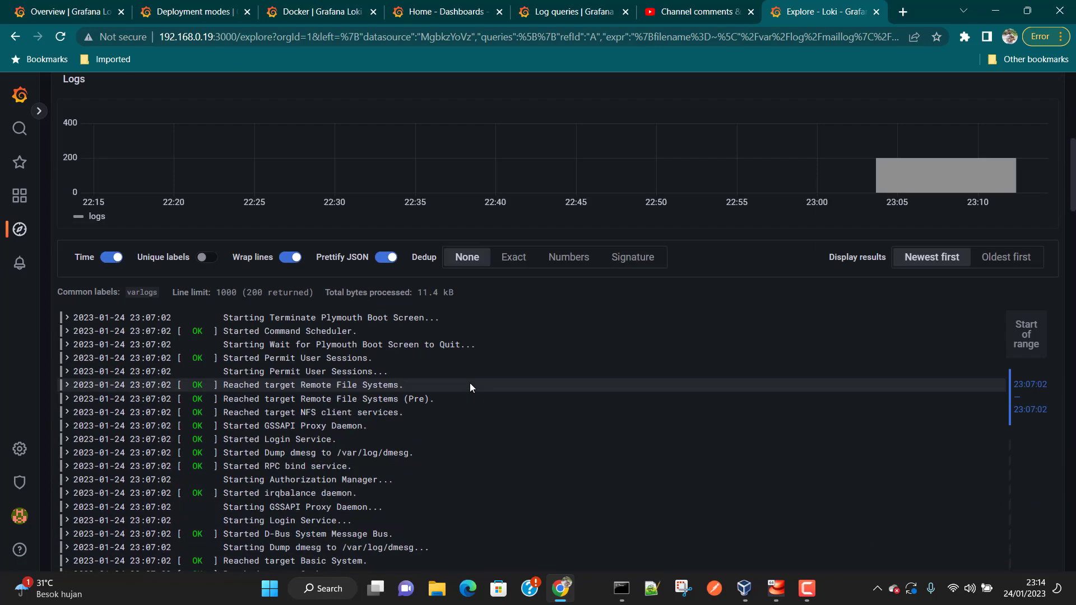
pyautogui.scroll(-10, 470, 386)
pyautogui.scroll(15, 458, 438)
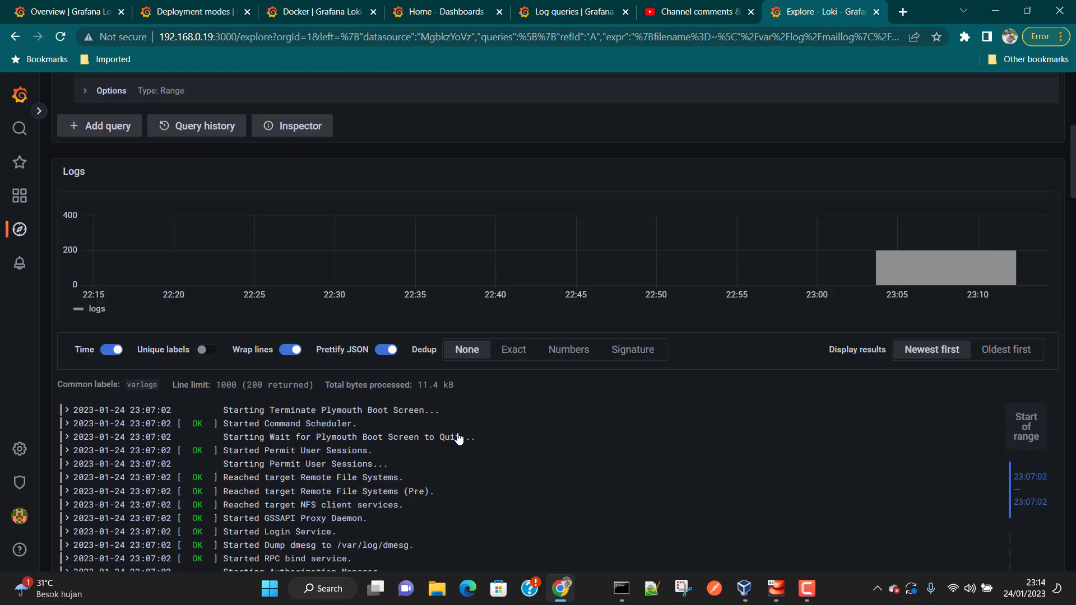
pyautogui.scroll(6, 459, 438)
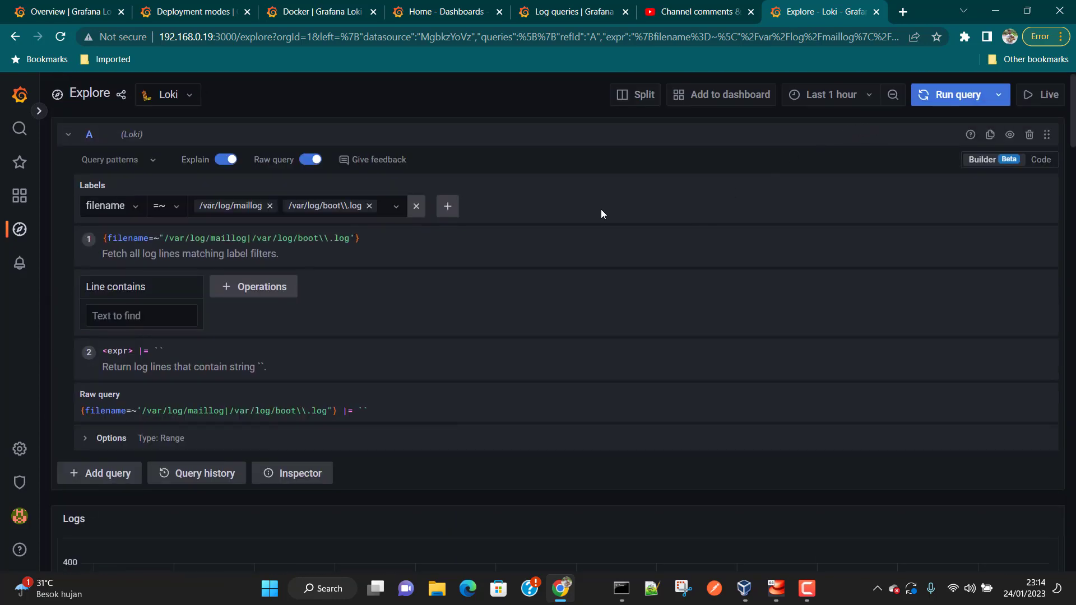
pyautogui.click(419, 210)
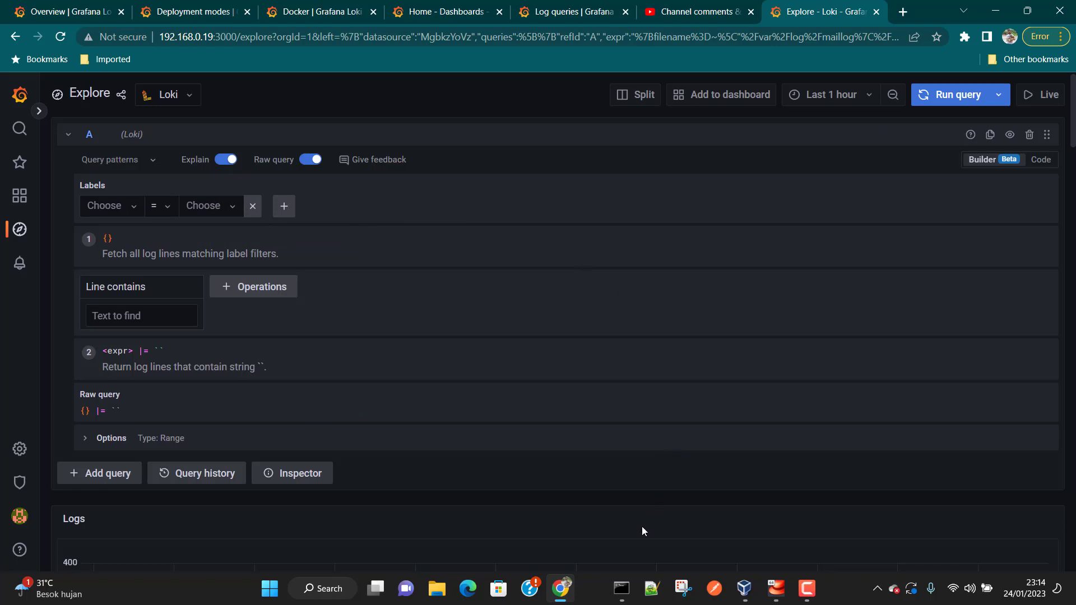
# - Switch to the terminal window and try to change to the /var/logs directory
pyautogui.click(621, 589)
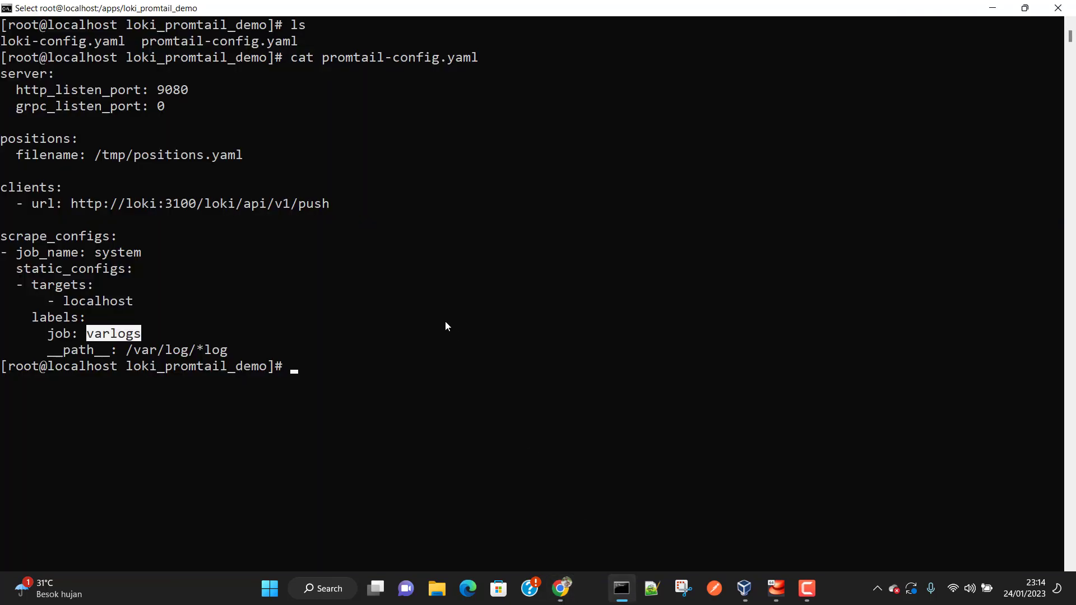
pyautogui.click(269, 335)
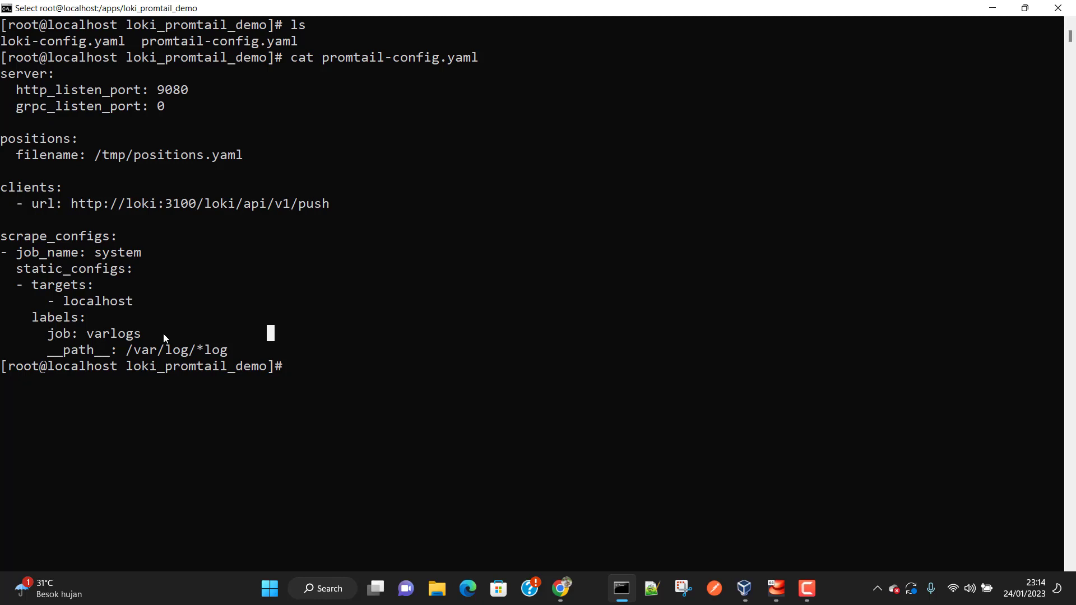
pyautogui.write('cd')
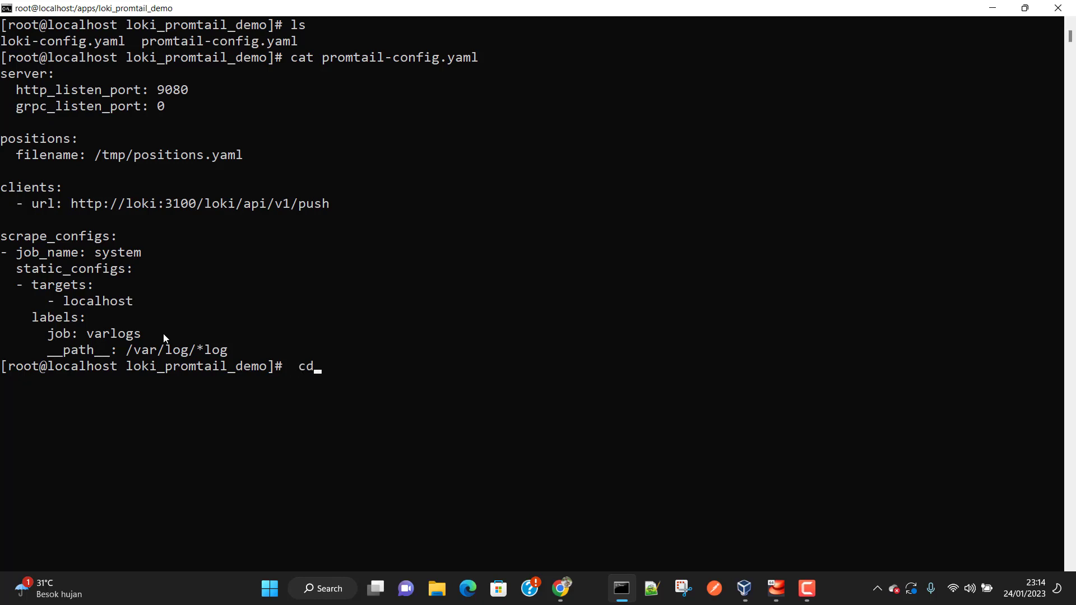
pyautogui.write(' /var/logs')
pyautogui.press('Return')
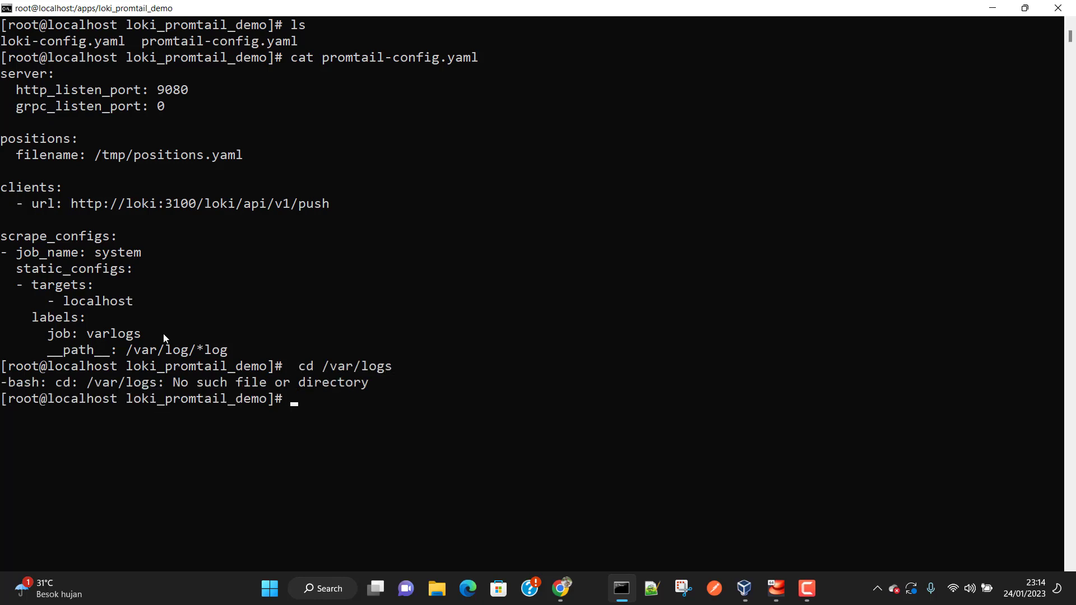
# - Change to the /var/log directory, going through /var, and list its contents in long format
pyautogui.write('cd /var')
pyautogui.press('Return')
pyautogui.write('cd logs')
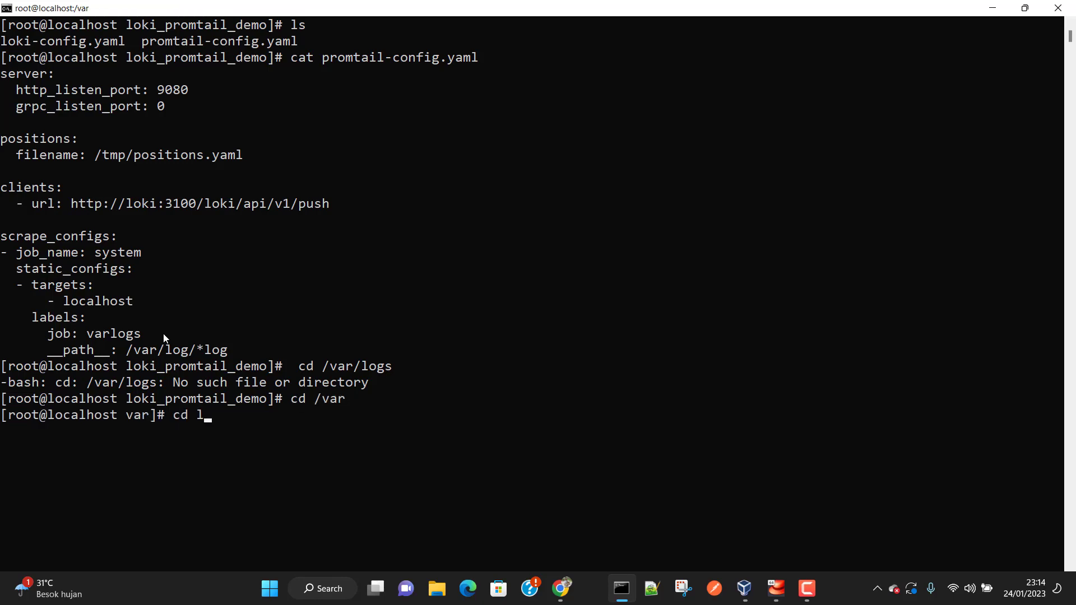
pyautogui.press('Return')
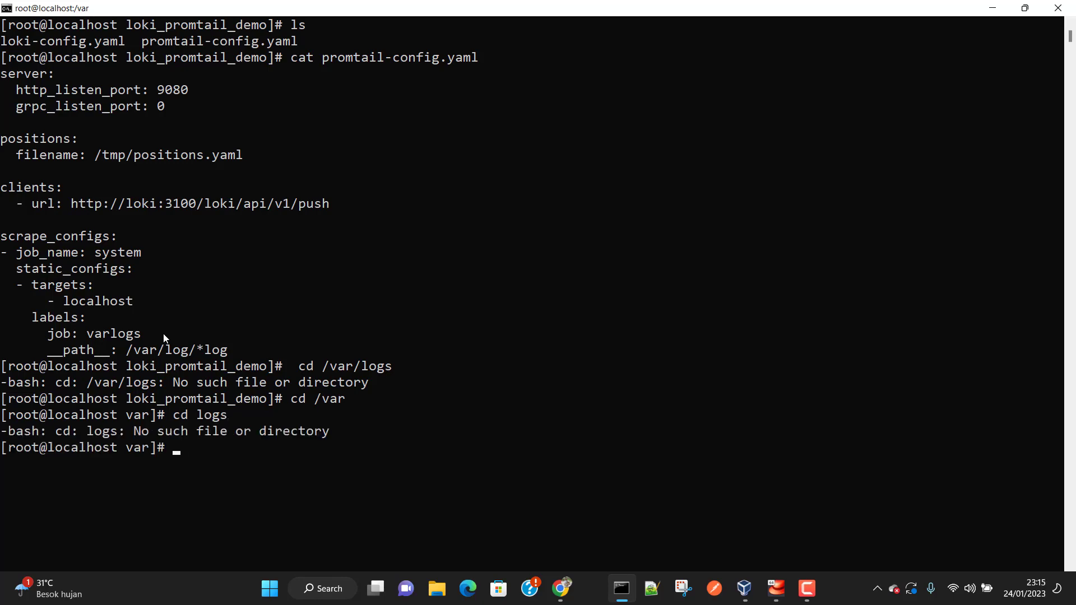
pyautogui.write('cd log')
pyautogui.press('Return')
pyautogui.write('ll')
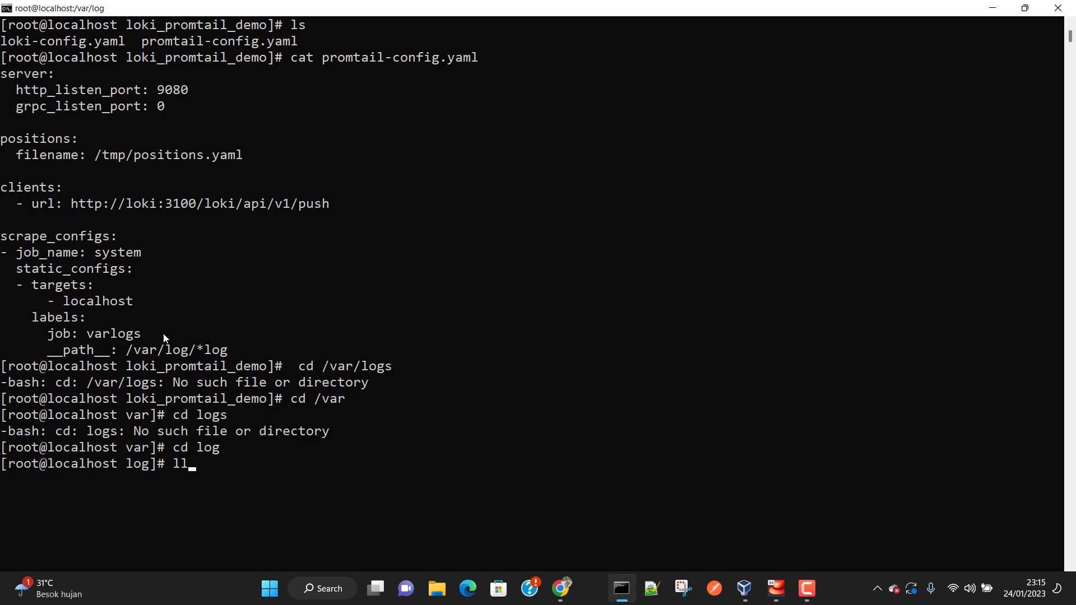
pyautogui.press('Return')
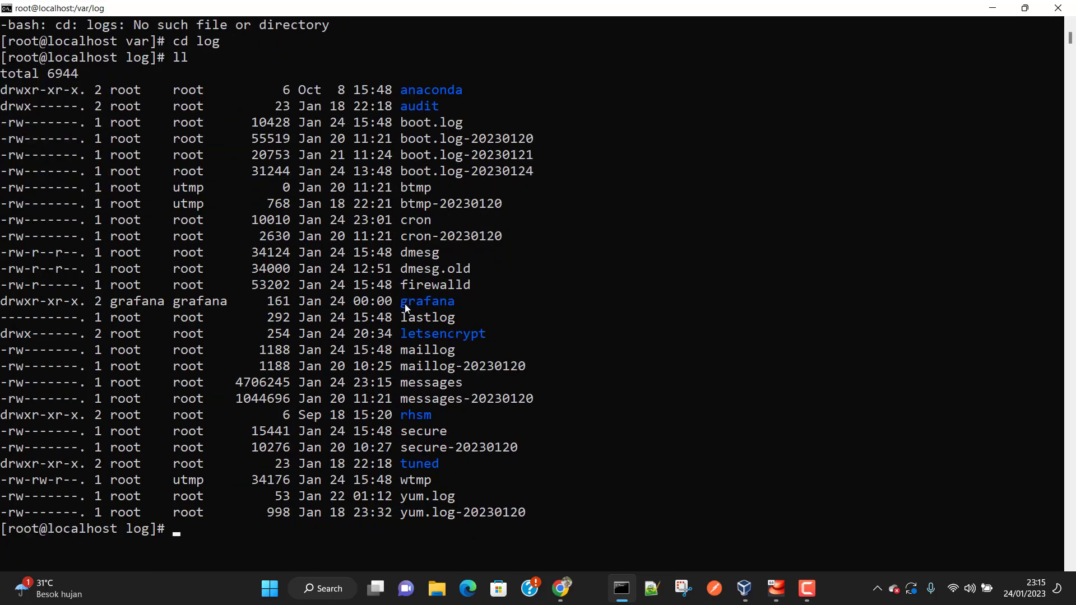
# - Enter the grafana log directory, clear the terminal, print the working directory and list the log files
pyautogui.write('cd grafana')
pyautogui.press('Return')
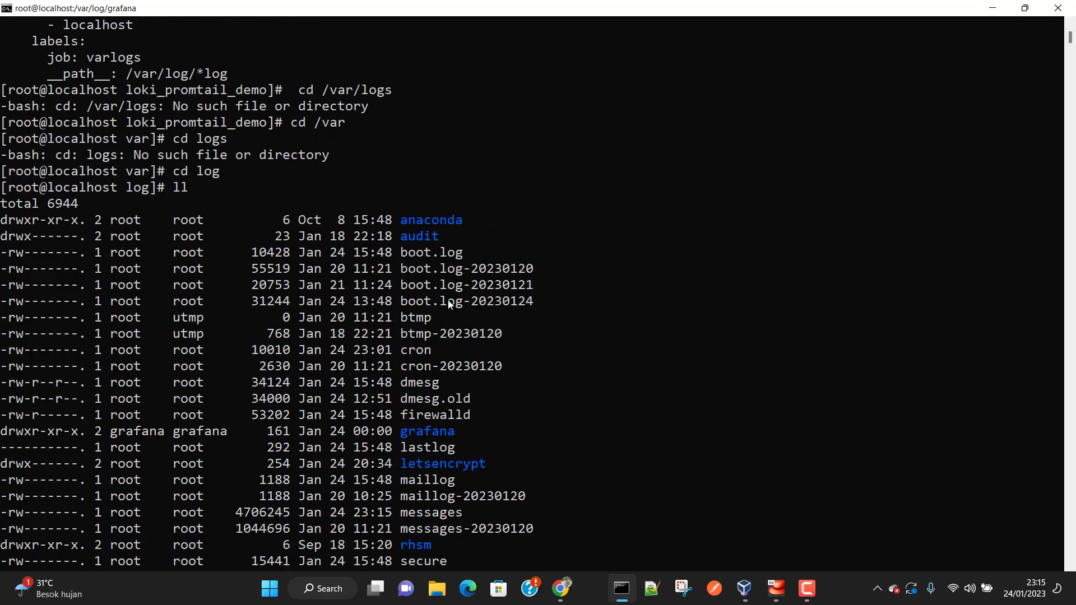
pyautogui.scroll(3, 446, 294)
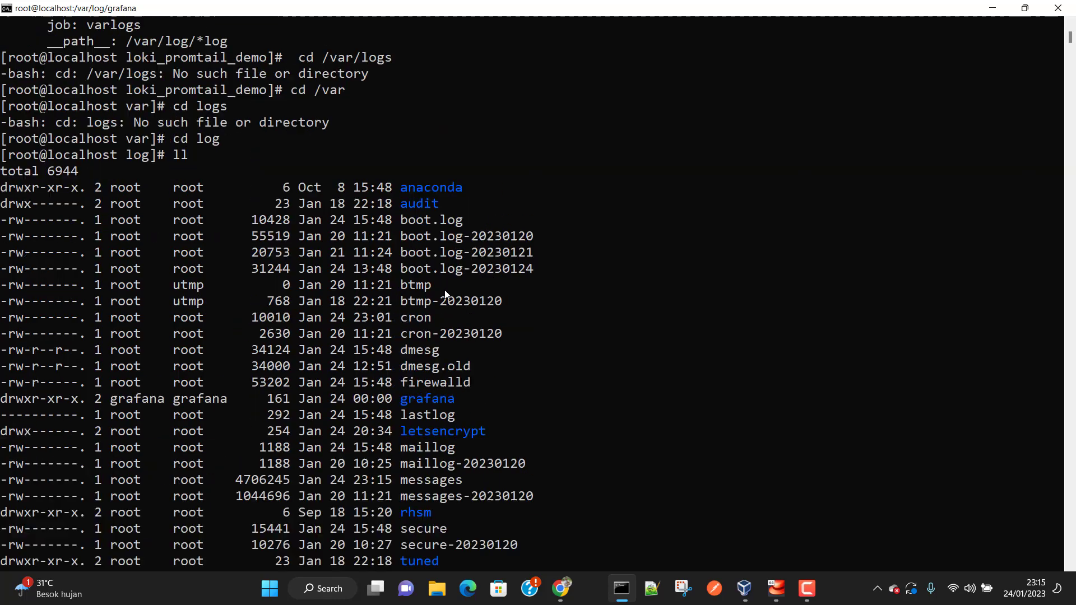
pyautogui.hotkey('ctrl', 'l')
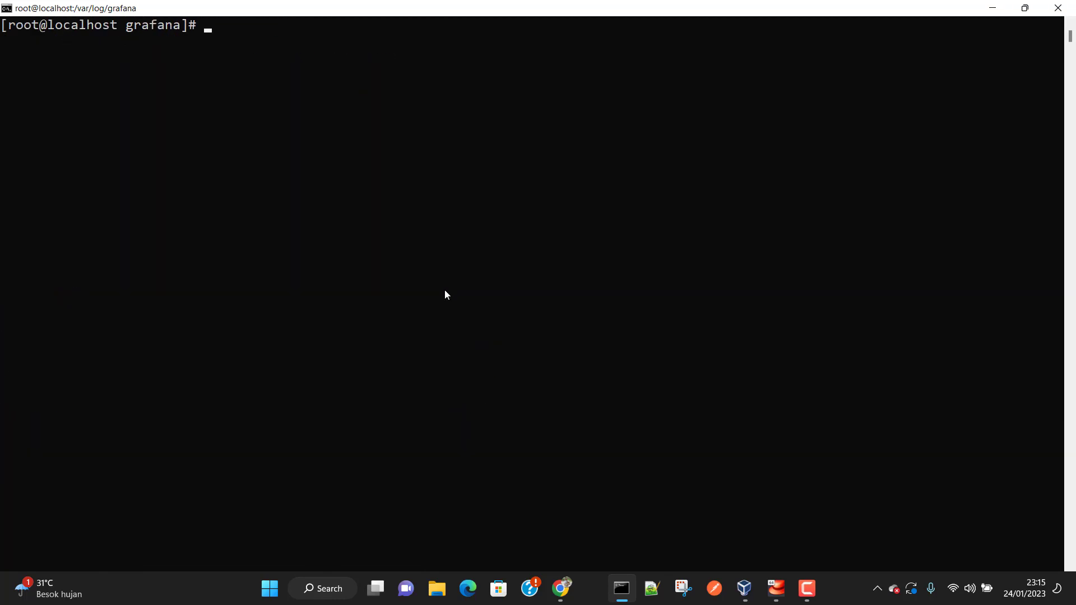
pyautogui.write('pwd')
pyautogui.press('Return')
pyautogui.write('ls')
pyautogui.press('Return')
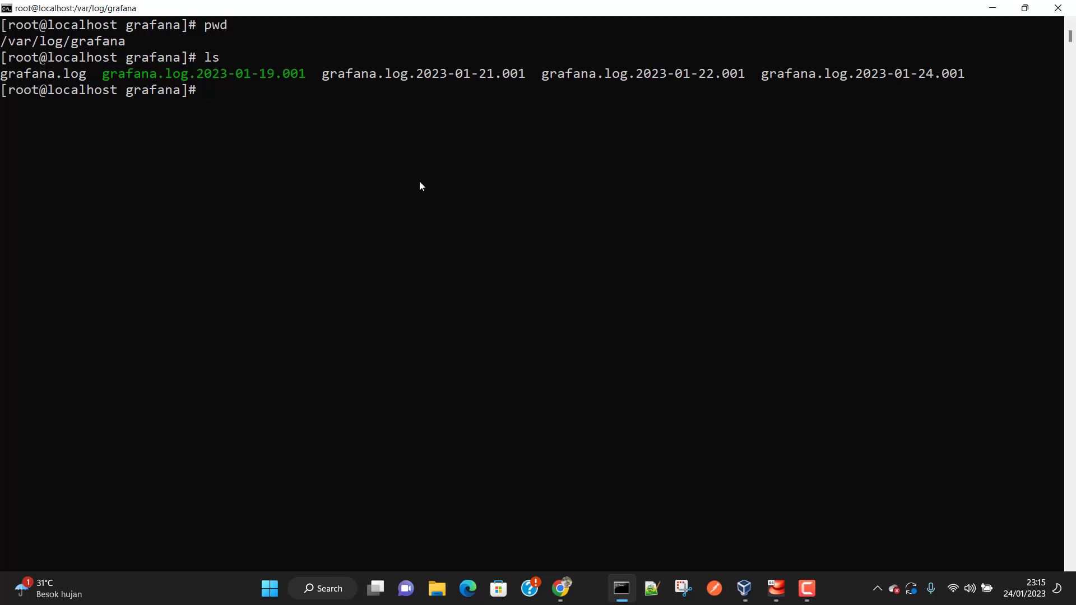
# - Print the working directory again and copy the path /var/log/grafana
pyautogui.write('pwd')
pyautogui.press('Return')
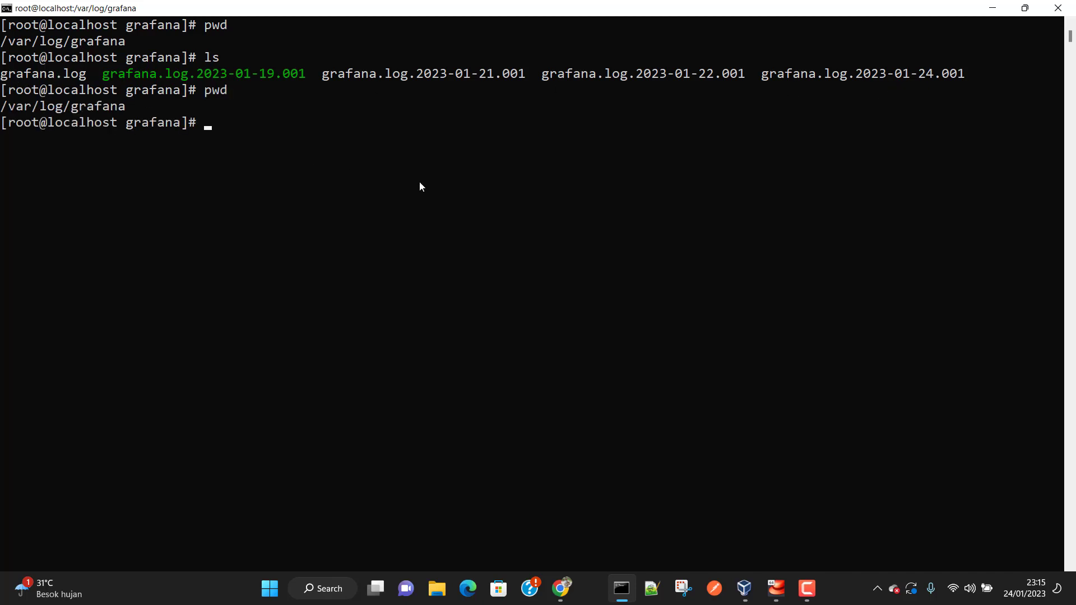
pyautogui.moveTo(2, 109); pyautogui.dragTo(120, 112)
pyautogui.rightClick(120, 112)
# - Change to the /apps directory and list its contents
pyautogui.write('cd /apps/lo')
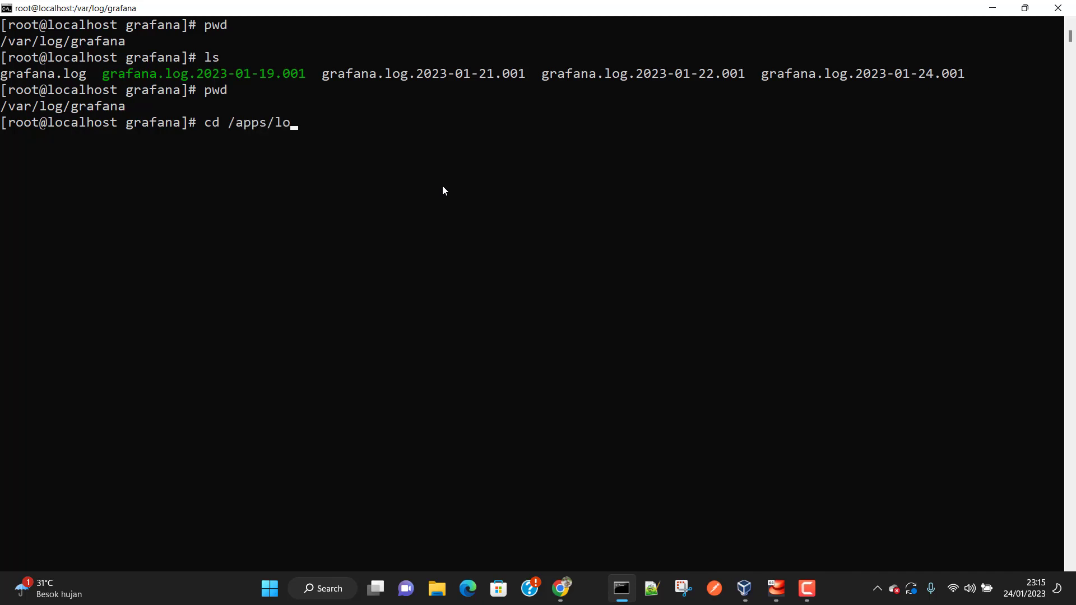
pyautogui.press('BackSpace')
pyautogui.press('BackSpace')
pyautogui.press('Return')
pyautogui.write('ls')
pyautogui.press('Return')
# - Change to the loki_promtail_demo directory and list its files
pyautogui.write('c')
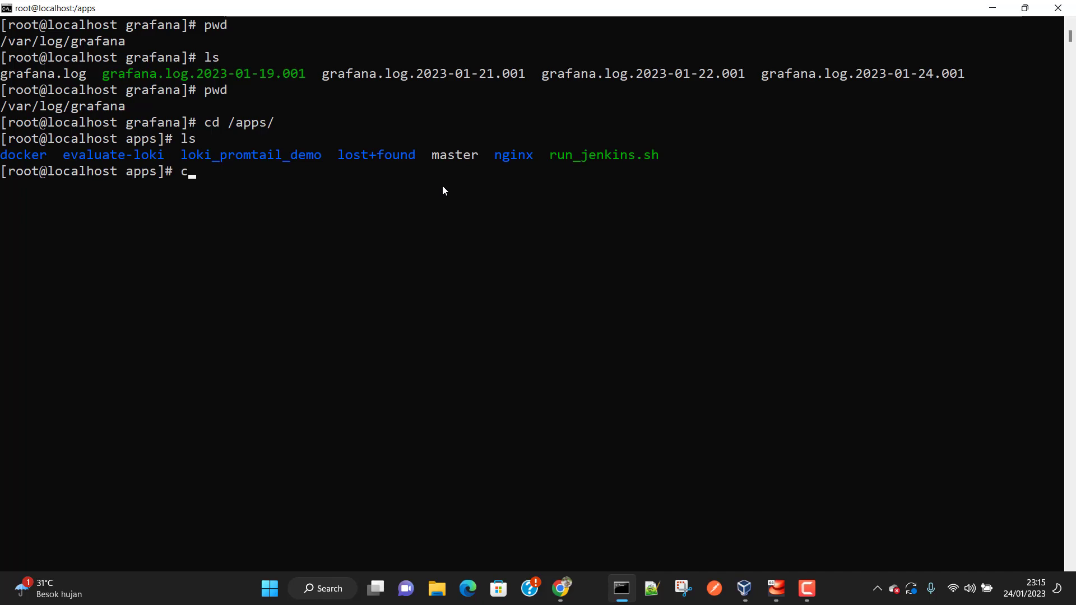
pyautogui.write('d loki_p')
pyautogui.press('Tab')
pyautogui.press('Return')
pyautogui.write('ls')
pyautogui.press('Return')
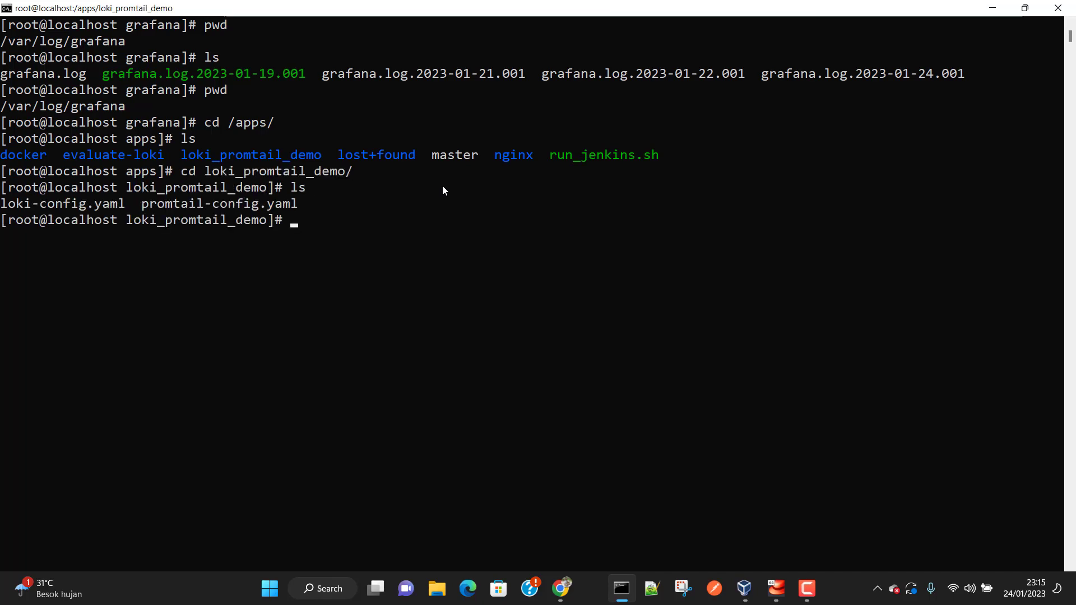
# - Open promtail-config.yaml for editing in vi
pyautogui.write('vi pro')
pyautogui.press('Tab')
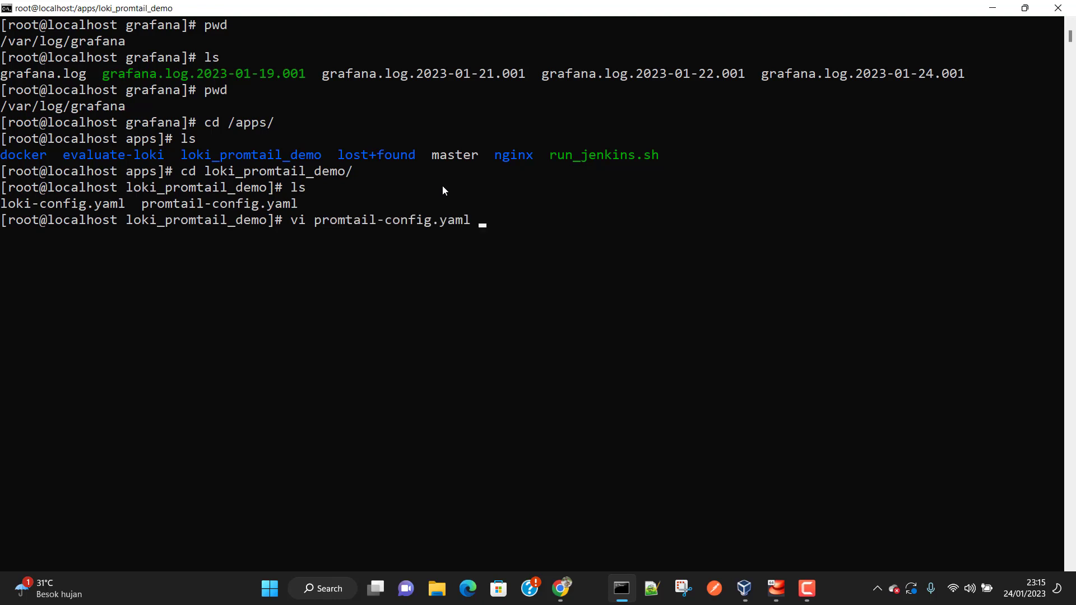
pyautogui.press('Return')
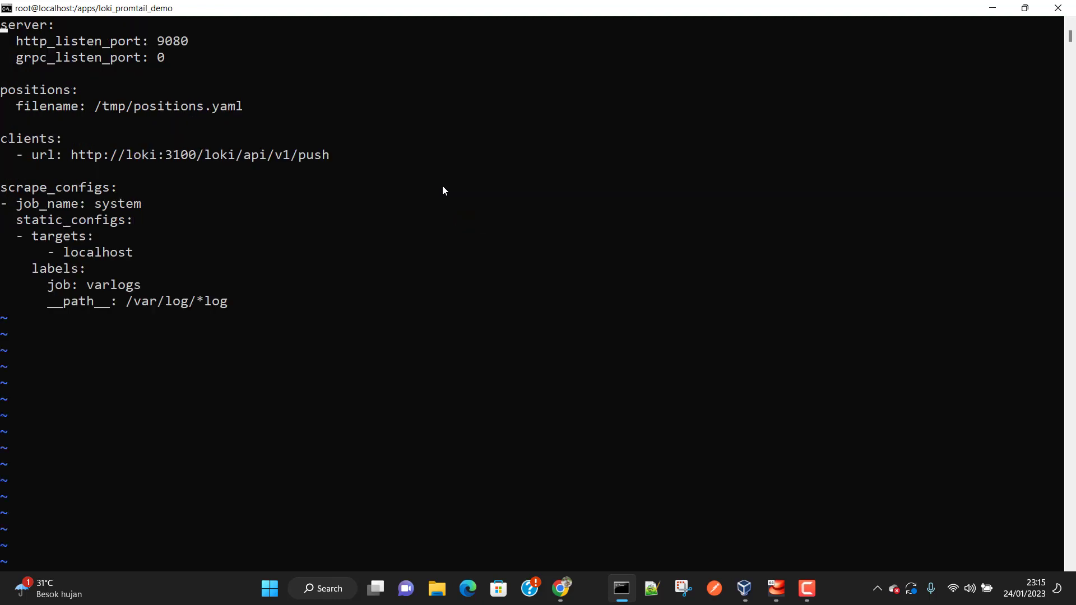
# - Paste the copied path /var/log/grafana into the Windows Run dialog to keep it, and return to the file
pyautogui.press('super+r')
pyautogui.press('End')
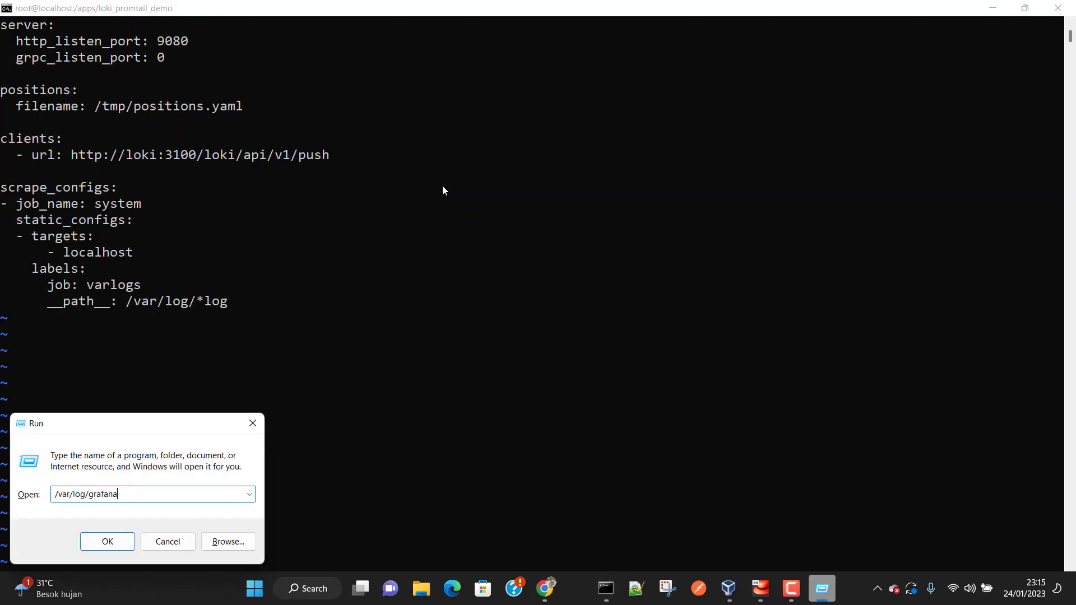
pyautogui.press('Escape')
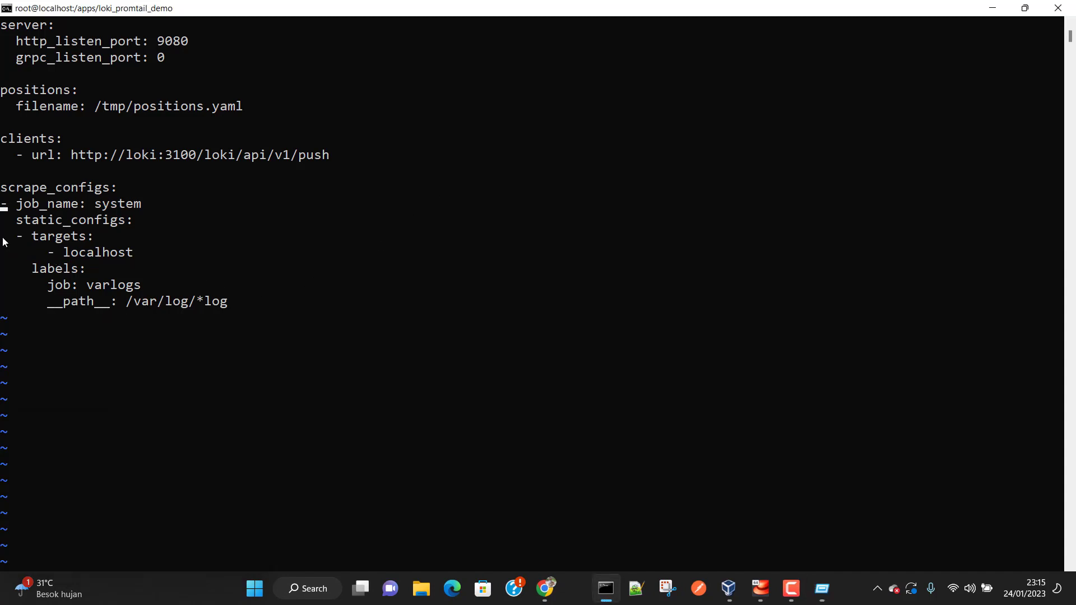
# - Duplicate the whole targets block, including its localhost entry and labels, below the existing one under static_configs
pyautogui.moveTo(1, 240); pyautogui.dragTo(231, 305)
pyautogui.press('super+c')
pyautogui.rightClick(229, 302)
pyautogui.press('Down')
pyautogui.press('Down')
pyautogui.press('Down')
pyautogui.press('Down')
pyautogui.press('Down')
pyautogui.press('o')
pyautogui.rightClick(243, 316)
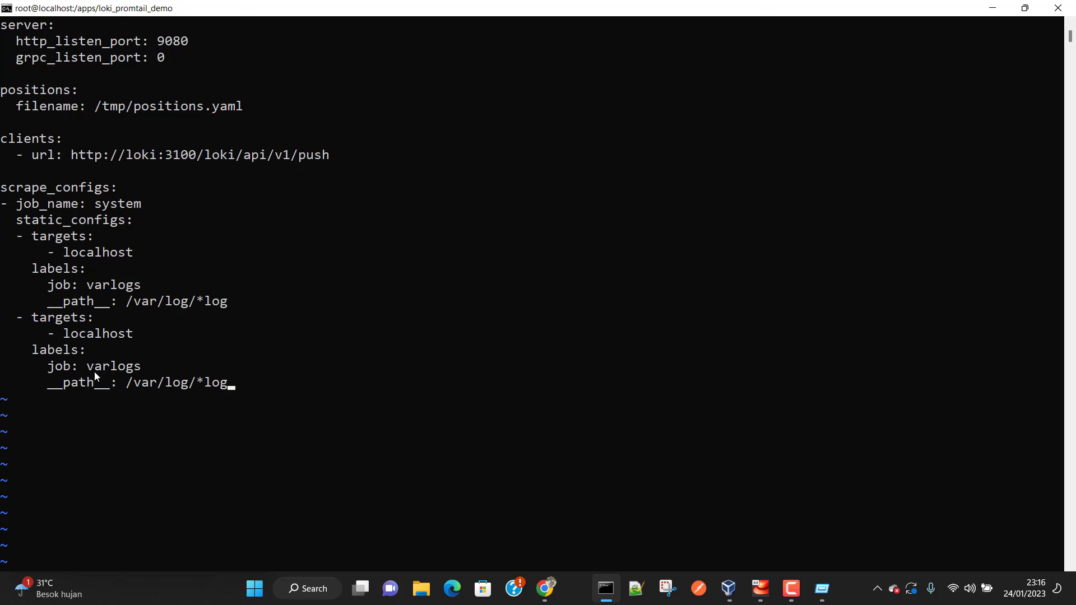
# - Change the job label in the duplicated targets block to granfa_logs
pyautogui.press('Up')
pyautogui.press('BackSpace')
pyautogui.press('BackSpace')
pyautogui.press('BackSpace')
pyautogui.press('BackSpace')
pyautogui.press('BackSpace')
pyautogui.press('BackSpace')
pyautogui.press('BackSpace')
pyautogui.write('granfa_logs')
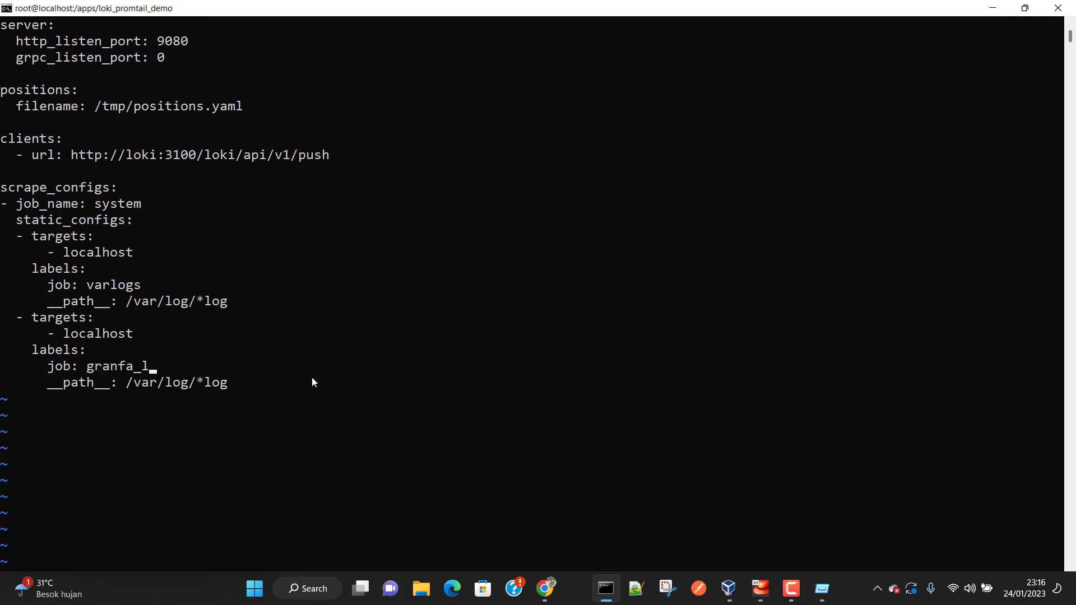
# - Replace the duplicated block's __path__ with /var/log/grafana/*log, reusing the path kept in the Run dialog, and highlight the block's localhost target
pyautogui.press('Down')
pyautogui.press('Right')
pyautogui.press('Right')
pyautogui.press('Right')
pyautogui.press('Right')
pyautogui.press('Right')
pyautogui.press('Right')
pyautogui.press('Right')
pyautogui.press('BackSpace')
pyautogui.press('BackSpace')
pyautogui.press('BackSpace')
pyautogui.press('BackSpace')
pyautogui.press('BackSpace')
pyautogui.press('BackSpace')
pyautogui.press('BackSpace')
pyautogui.press('BackSpace')
pyautogui.press('BackSpace')
pyautogui.press('BackSpace')
pyautogui.press('BackSpace')
pyautogui.press('BackSpace')
pyautogui.press('BackSpace')
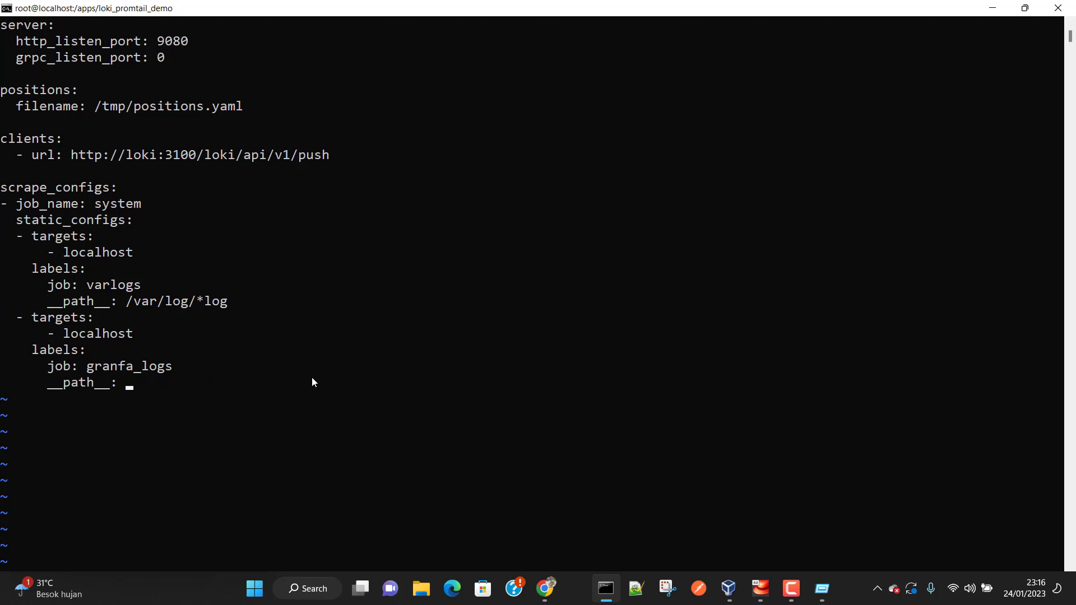
pyautogui.press('super+r')
pyautogui.click(149, 499)
pyautogui.moveTo(149, 497); pyautogui.dragTo(56, 492)
pyautogui.hotkey('ctrl', 'c')
pyautogui.press('Escape')
pyautogui.rightClick(179, 382)
pyautogui.write('/var/log/grafana/')
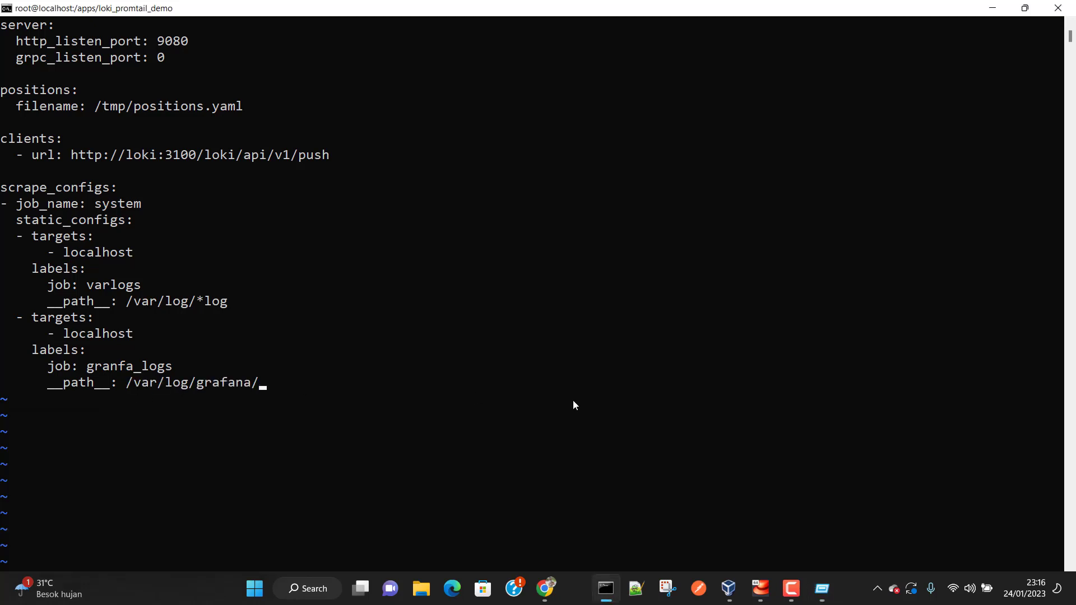
pyautogui.write('*log')
pyautogui.moveTo(67, 337); pyautogui.dragTo(132, 338)
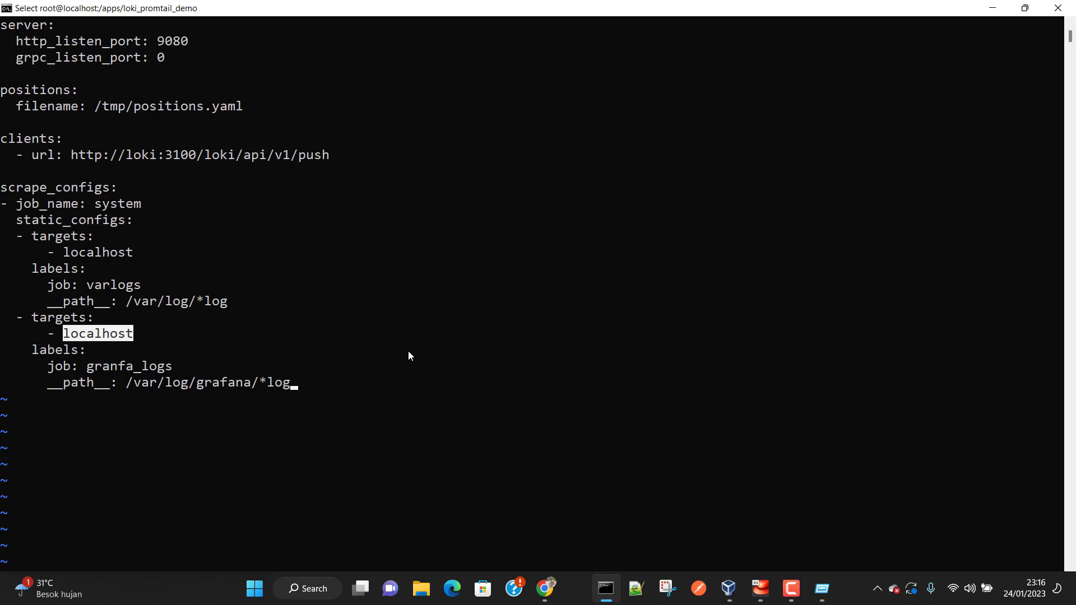
# - Save the edited promtail-config.yaml and exit vi, removing the stray ZZ from the end of the __path__ line
pyautogui.press('Escape')
pyautogui.write('ZZ')
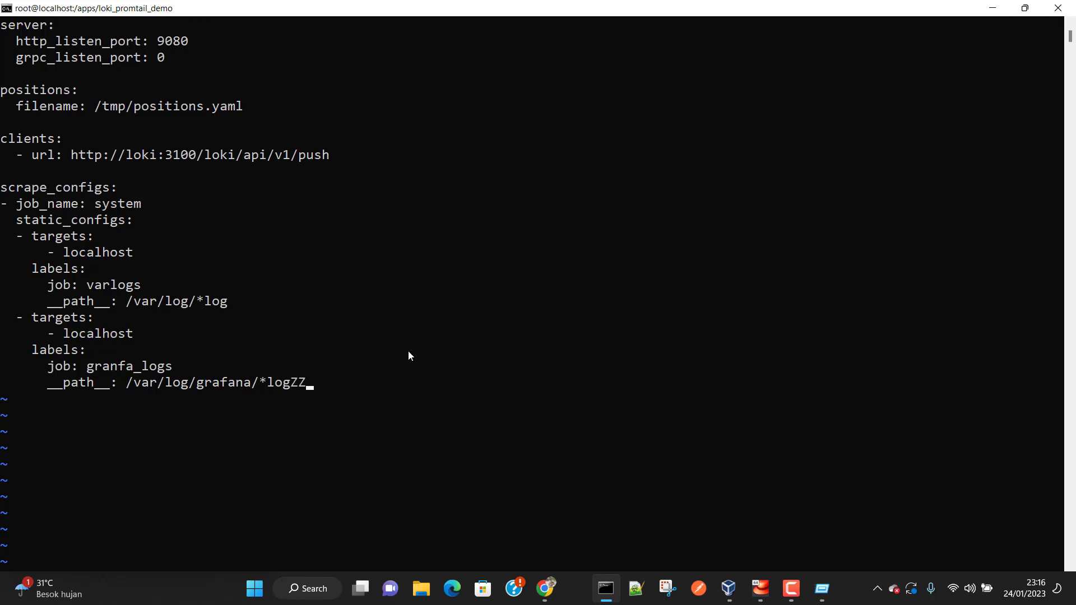
pyautogui.press('BackSpace')
pyautogui.press('BackSpace')
pyautogui.press('Escape')
pyautogui.write('ZZ')
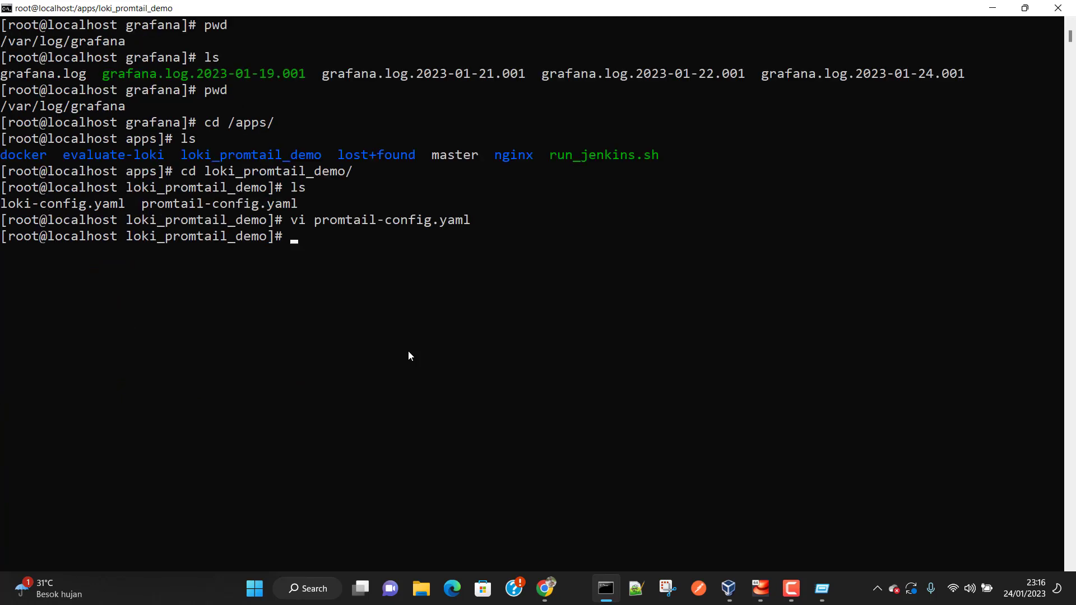
# - Print promtail-config.yaml in the terminal and review its scrape targets
pyautogui.write('cat')
pyautogui.moveTo(321, 217); pyautogui.dragTo(468, 218)
pyautogui.rightClick(466, 217)
pyautogui.rightClick(466, 218)
pyautogui.press('Return')
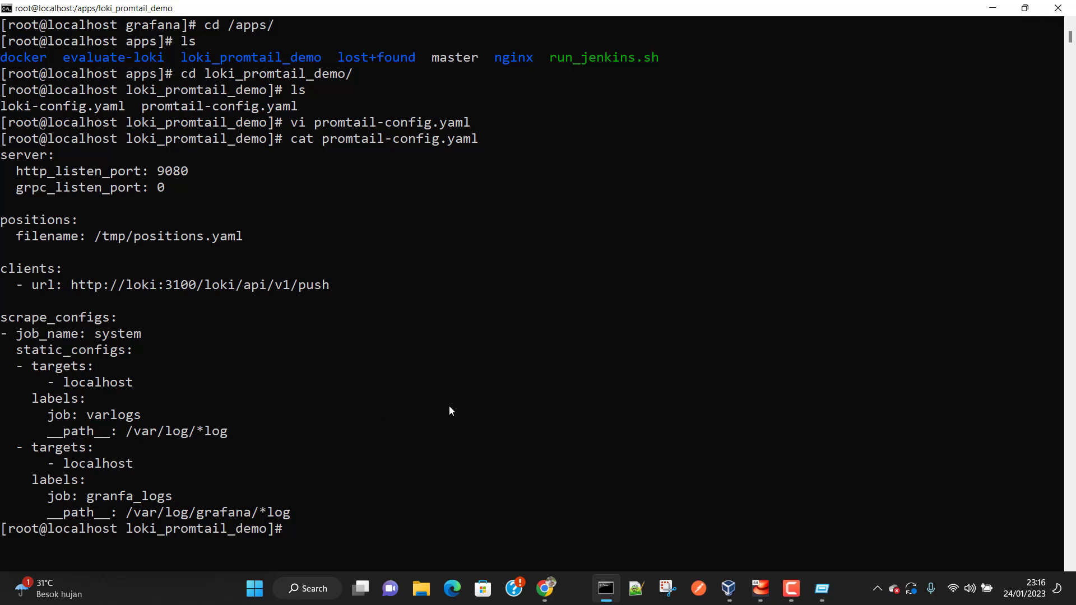
pyautogui.write('con')
pyautogui.scroll(2, 449, 411)
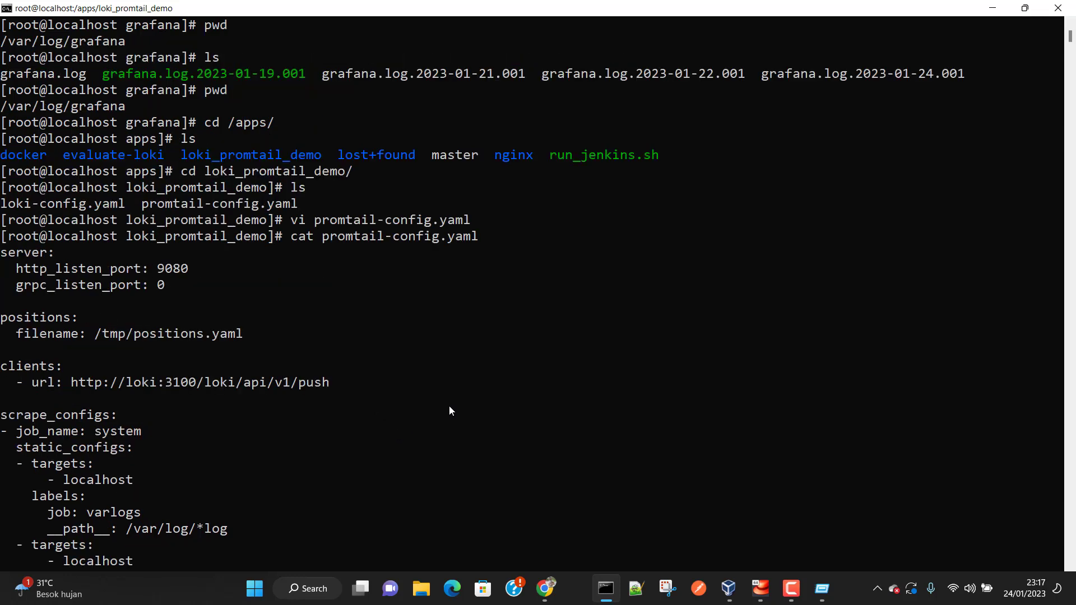
pyautogui.scroll(-2, 425, 407)
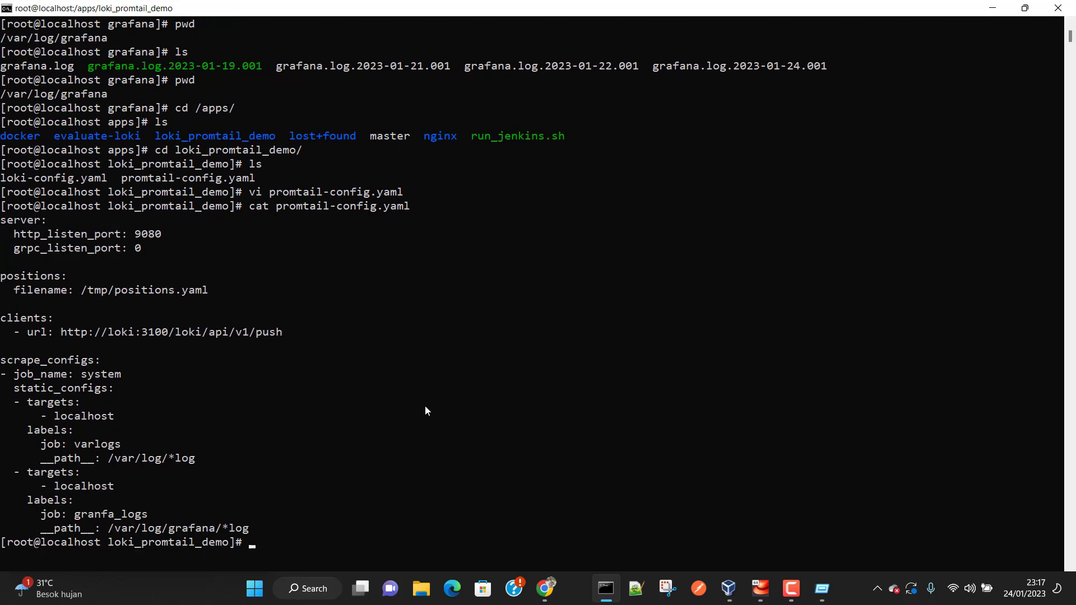
# - Restart the promtail Docker container and clear the terminal screen
pyautogui.write('docker restart promtail')
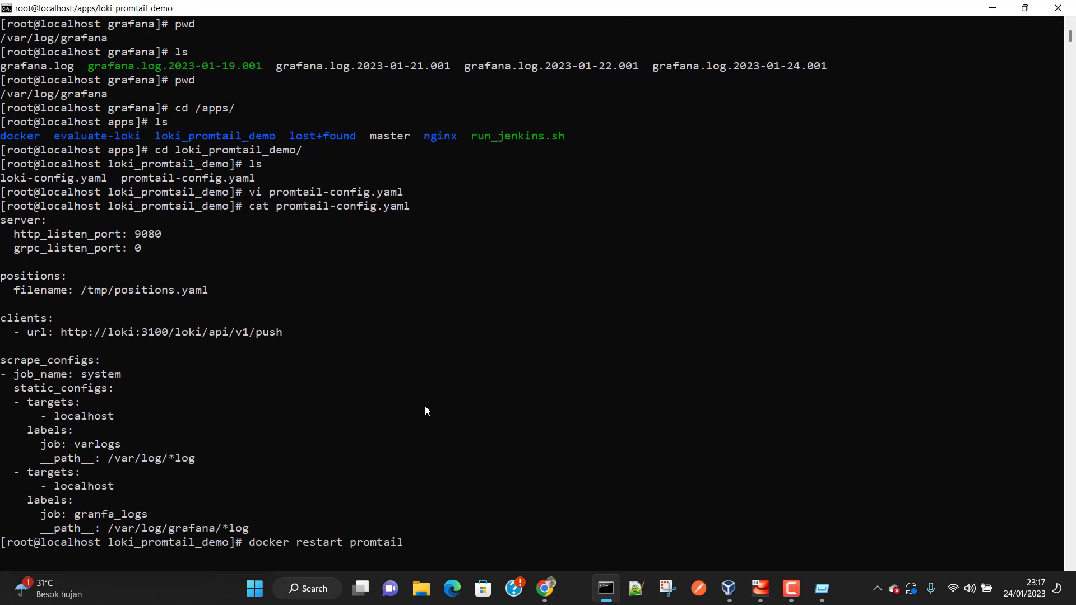
pyautogui.press('Return')
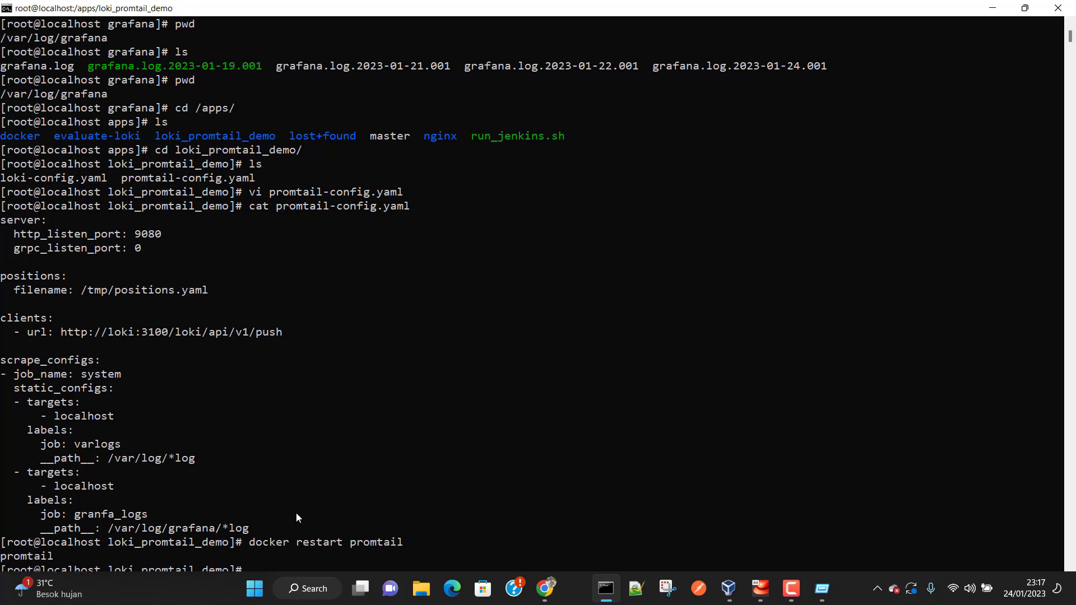
pyautogui.hotkey('ctrl', 'l')
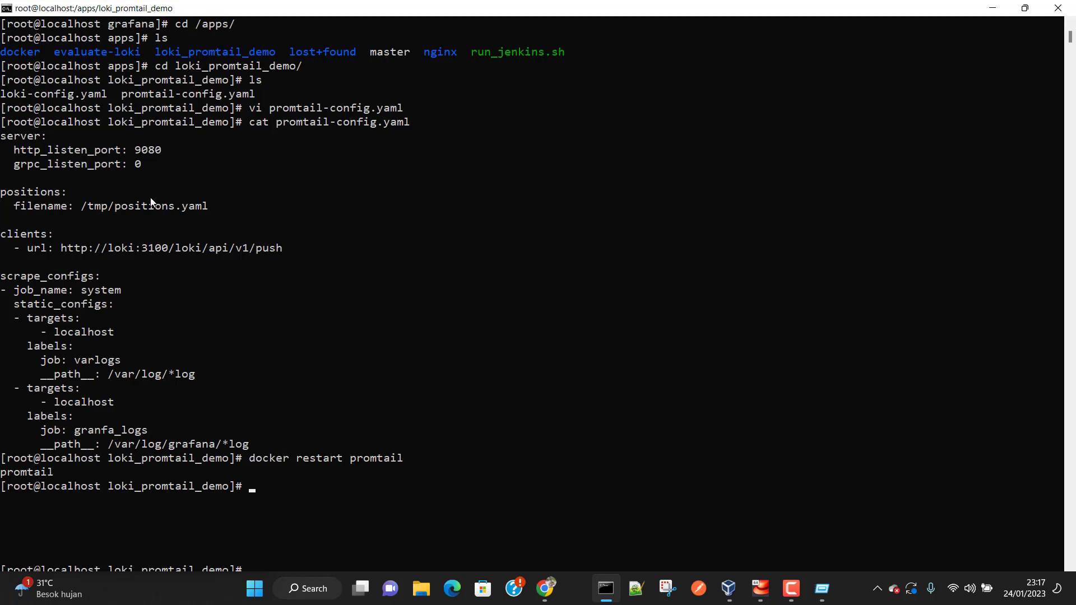
# - Switch to Grafana Explore in Chrome, reload the page and clear the selected filename label values
pyautogui.click(545, 587)
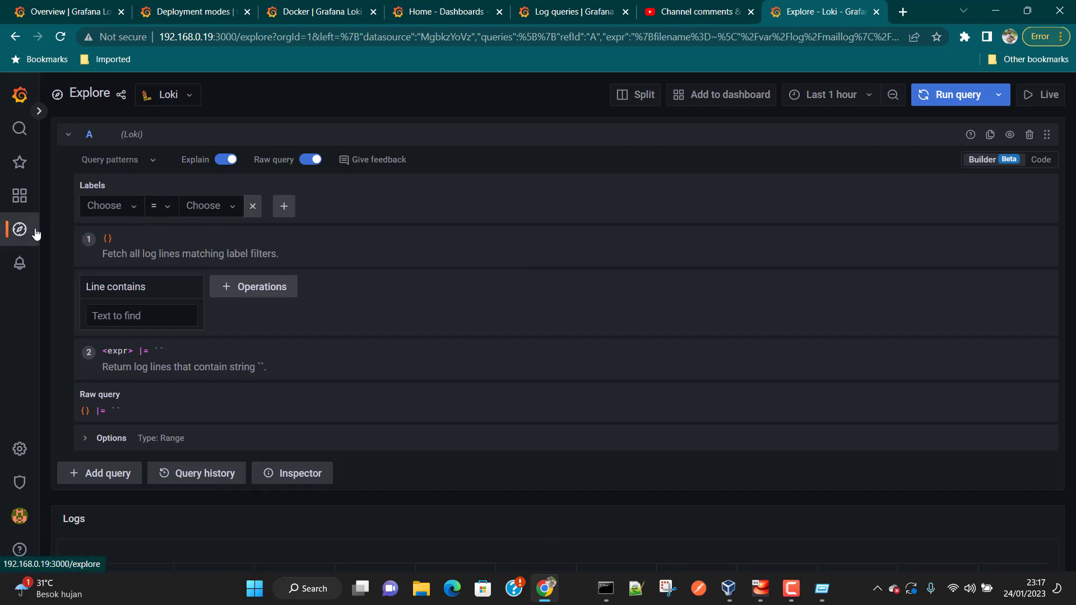
pyautogui.click(61, 37)
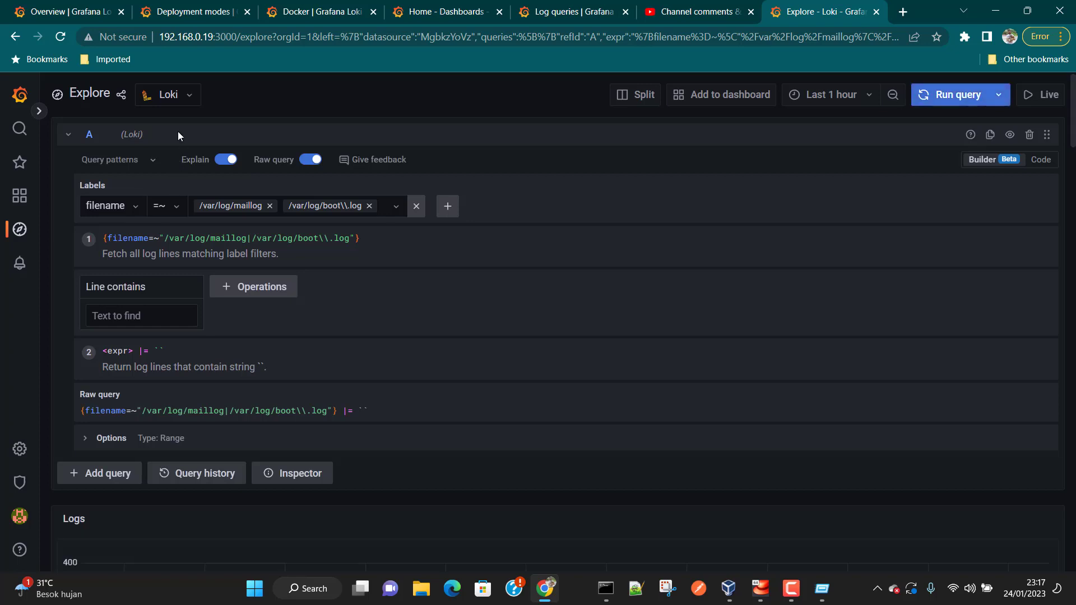
pyautogui.click(270, 206)
pyautogui.click(280, 205)
# - Set the label filter to job = granfa_logs and run the Loki query
pyautogui.click(137, 207)
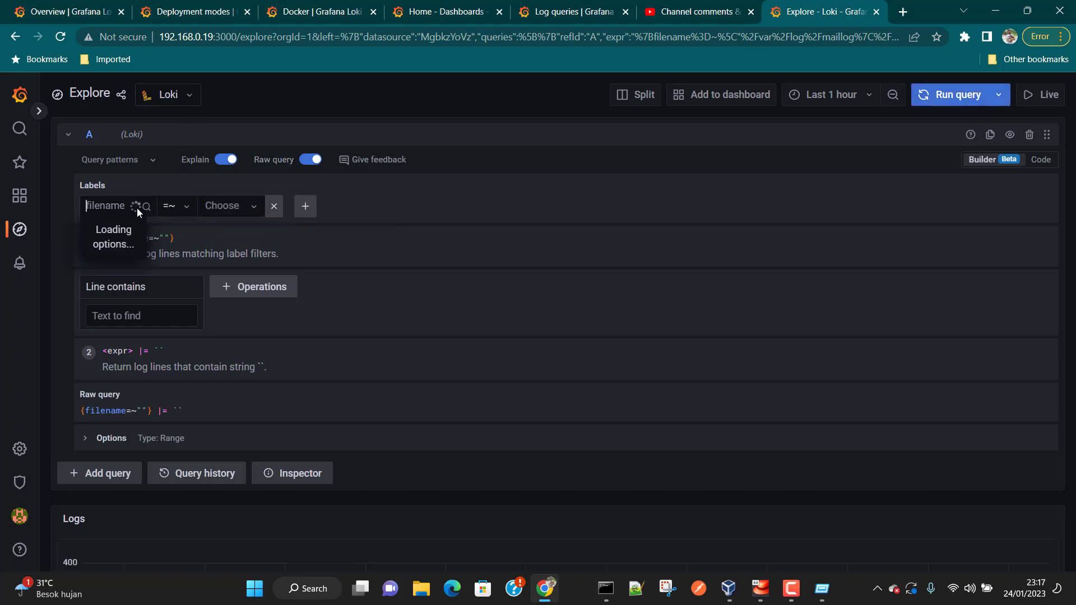
pyautogui.click(145, 244)
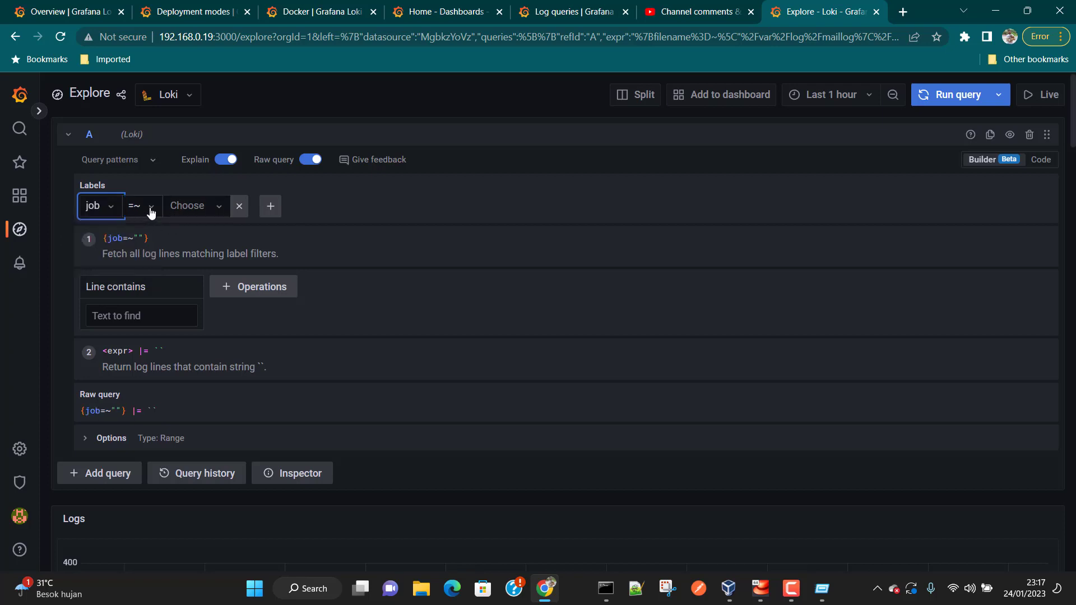
pyautogui.click(147, 213)
pyautogui.click(135, 255)
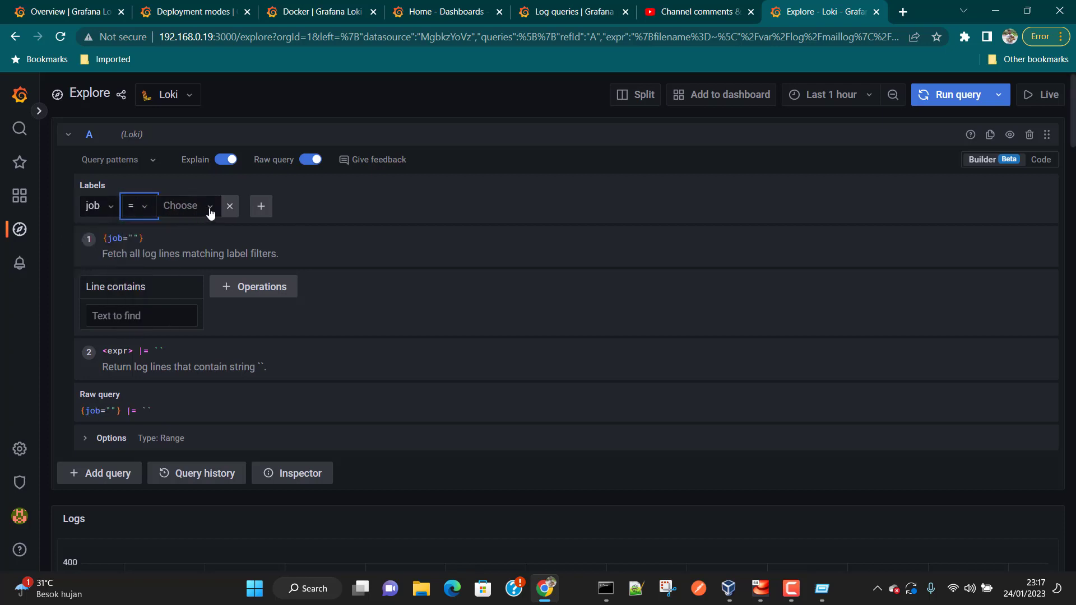
pyautogui.click(206, 214)
pyautogui.click(205, 232)
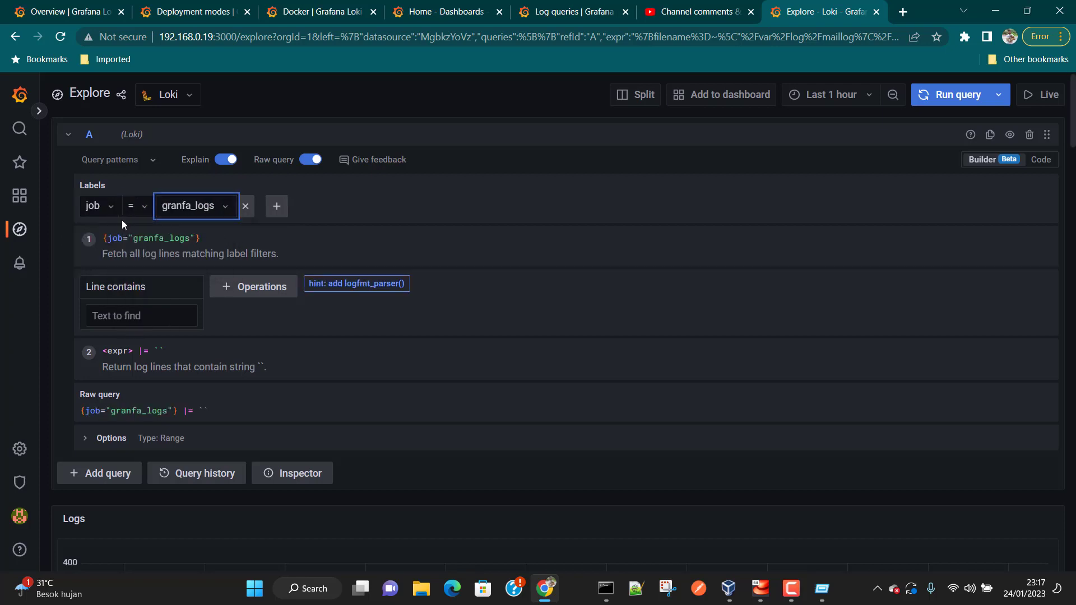
pyautogui.click(949, 99)
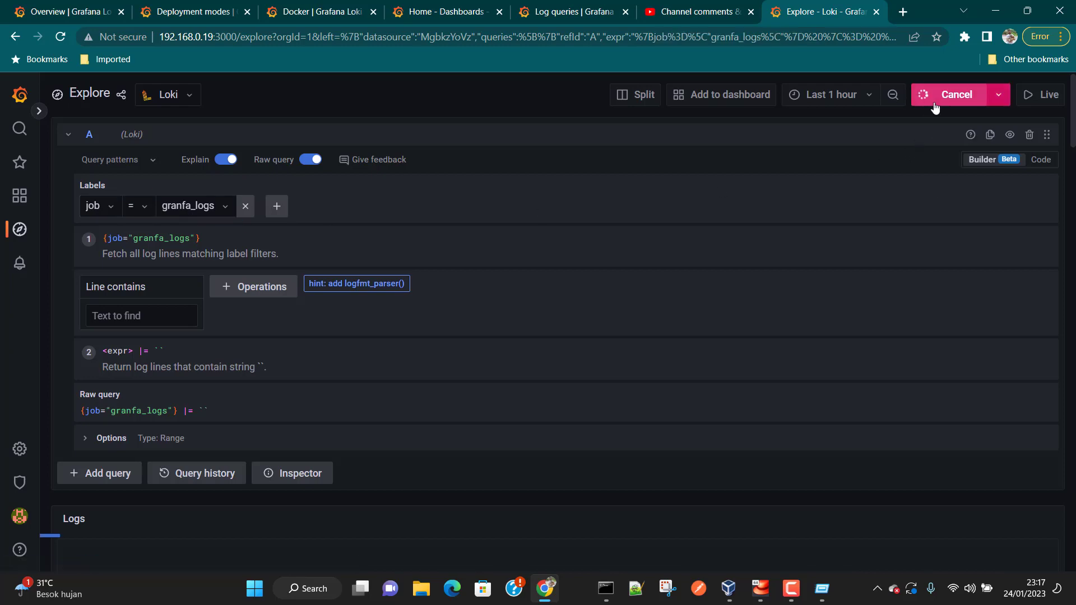
# - Look through the returned log lines and inspect the newest entry's labels and detected fields, collapsing it again
pyautogui.scroll(-4, 591, 343)
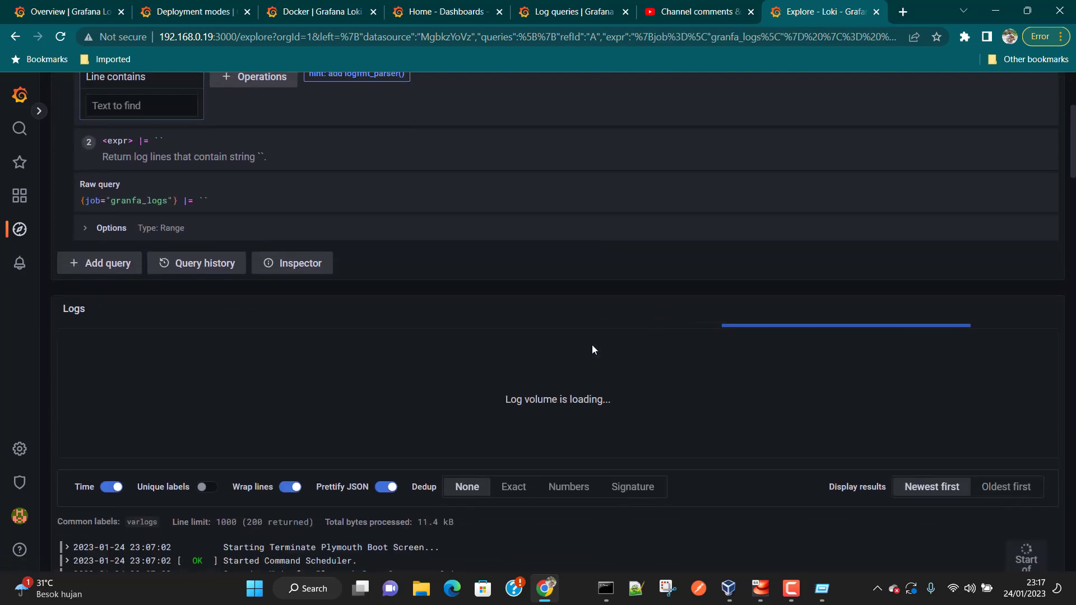
pyautogui.scroll(-4, 592, 349)
pyautogui.scroll(-1, 388, 392)
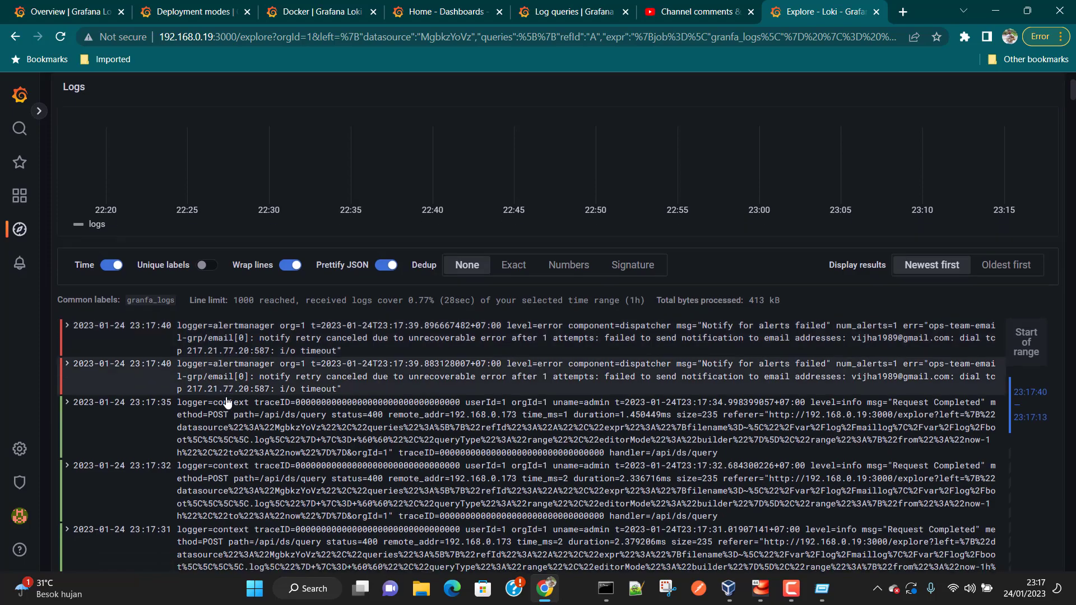
pyautogui.scroll(-4, 563, 359)
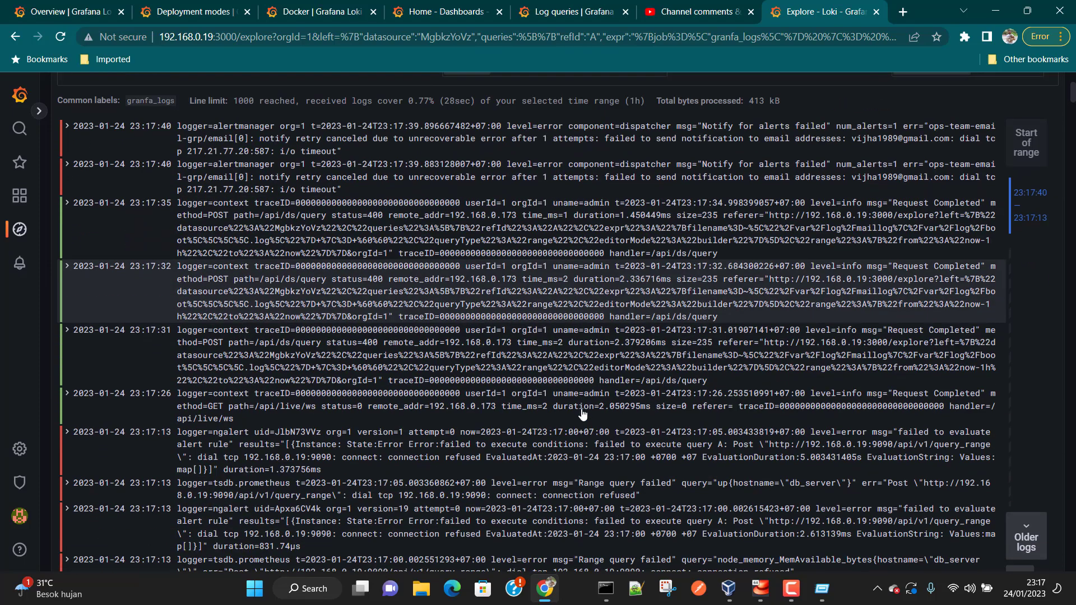
pyautogui.scroll(-6, 563, 416)
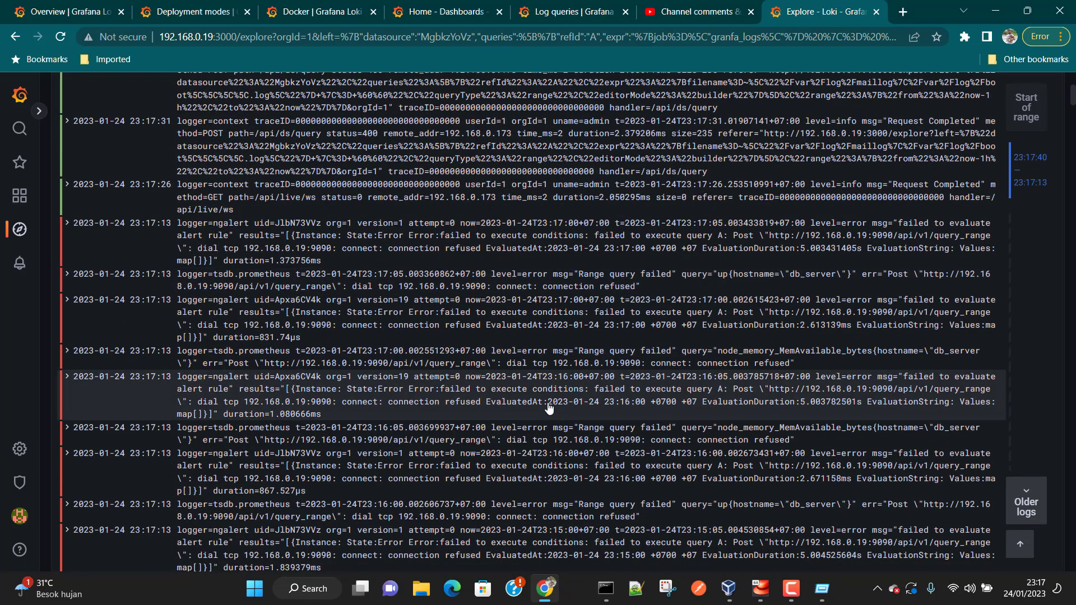
pyautogui.scroll(9, 548, 413)
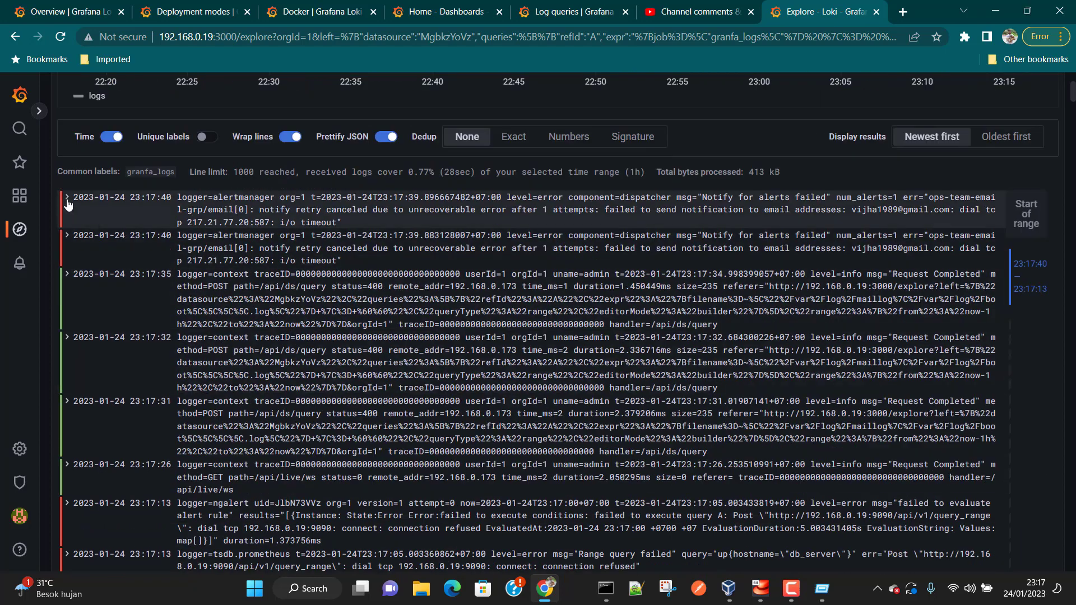
pyautogui.click(357, 213)
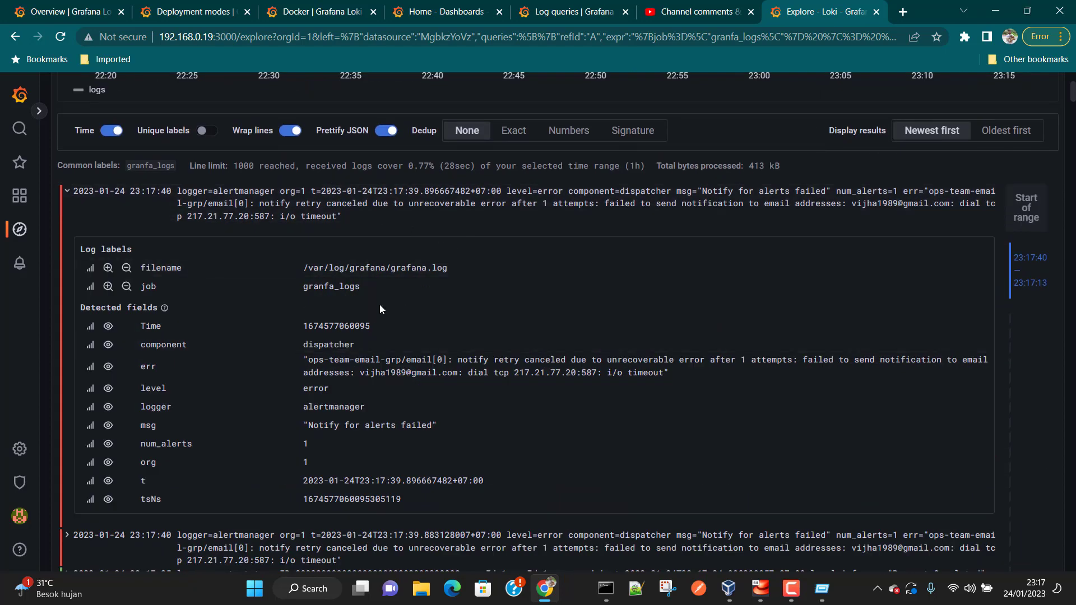
pyautogui.scroll(3, 128, 350)
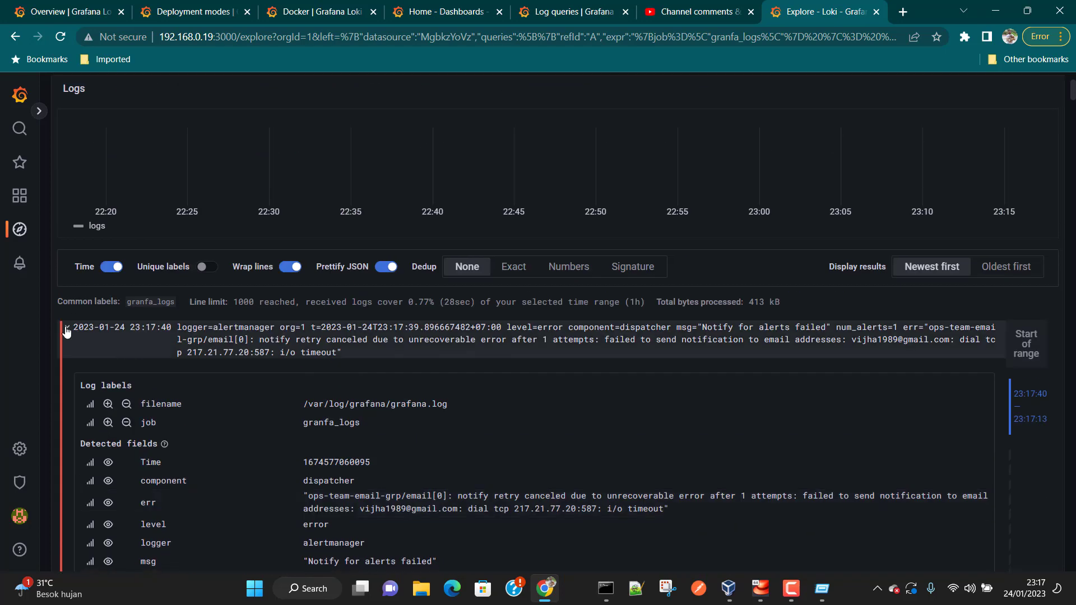
pyautogui.click(127, 351)
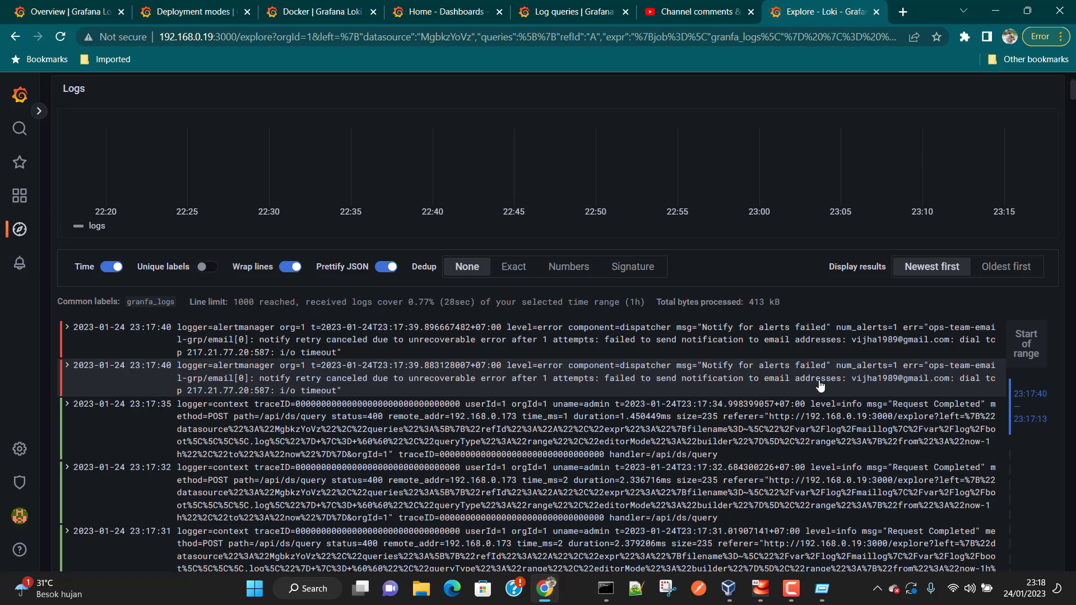
# - Browse further down the log lines and highlight level=error in a tsdb.prometheus entry
pyautogui.scroll(3, 677, 429)
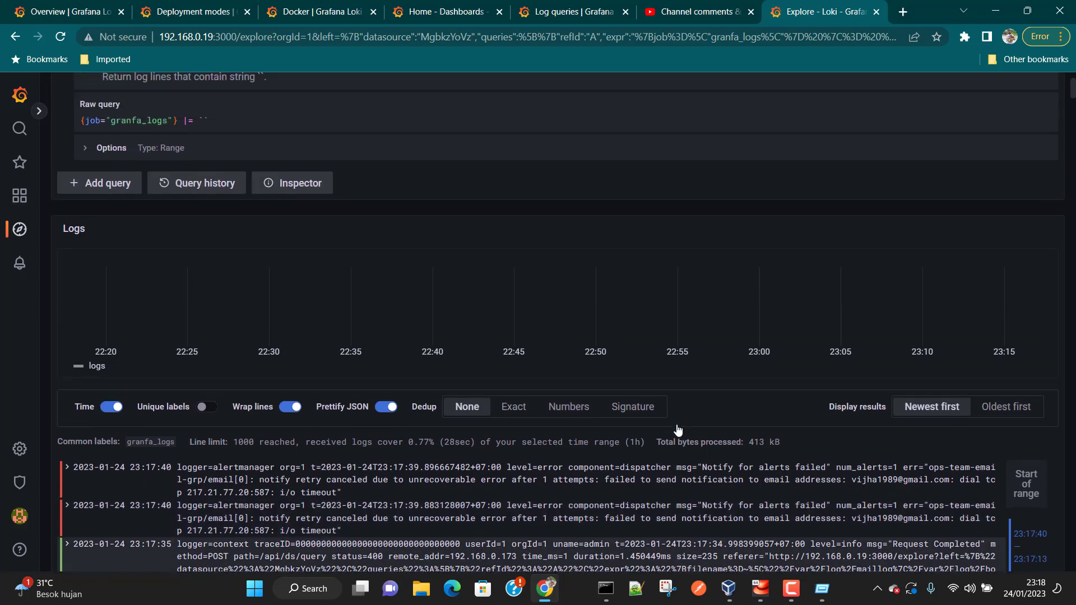
pyautogui.scroll(-5, 677, 425)
pyautogui.scroll(-6, 461, 418)
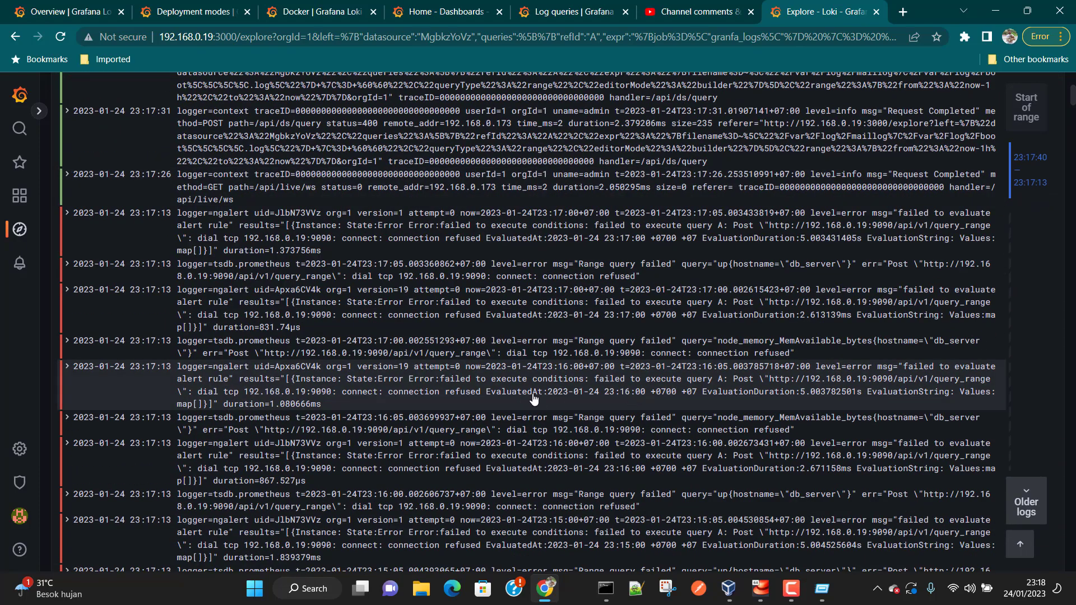
pyautogui.scroll(-6, 532, 401)
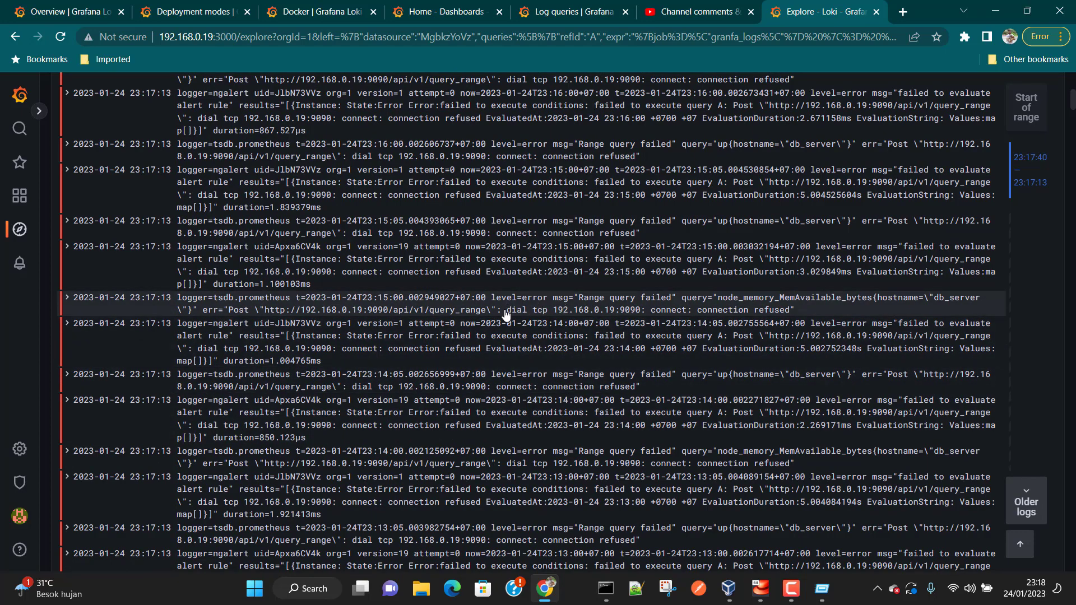
pyautogui.click(507, 306)
pyautogui.moveTo(491, 292); pyautogui.dragTo(543, 304)
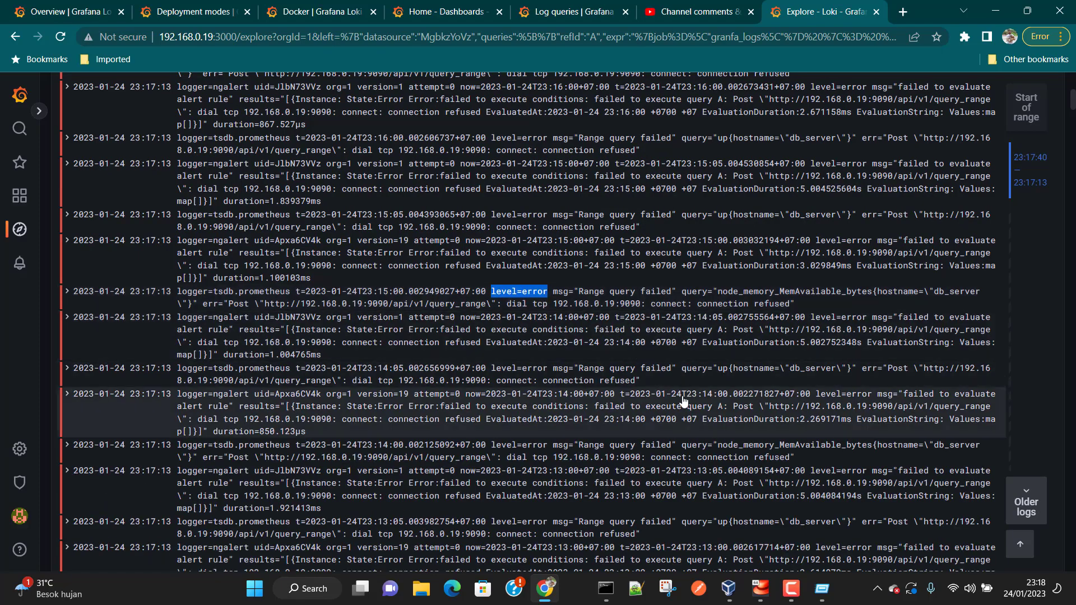
# - Switch the query to code mode as {job="granfa_logs"} |= "level=error" and highlight its |= operator
pyautogui.scroll(10, 544, 305)
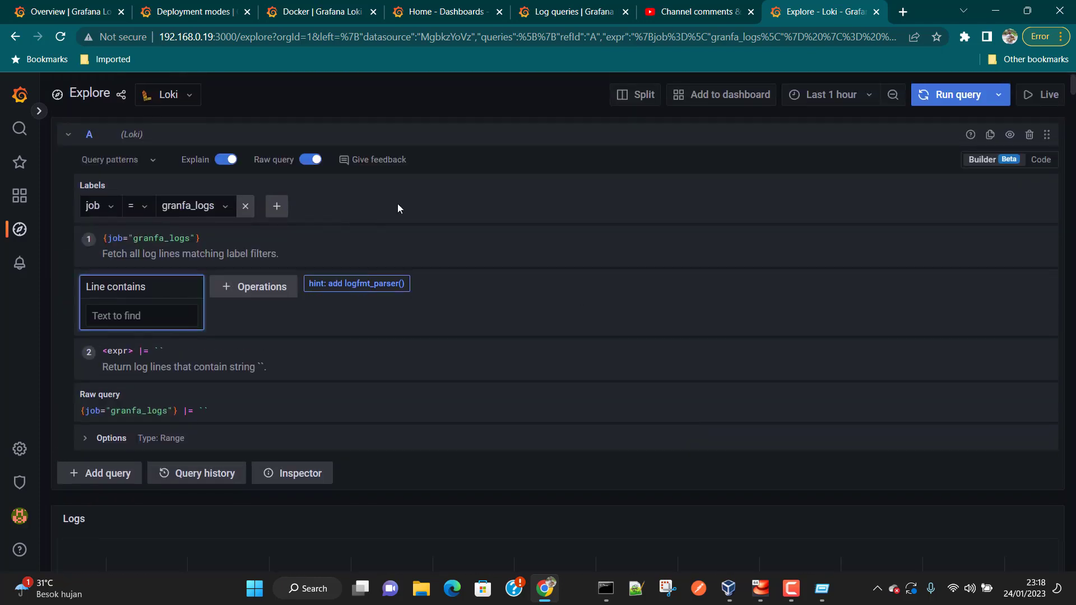
pyautogui.click(1040, 159)
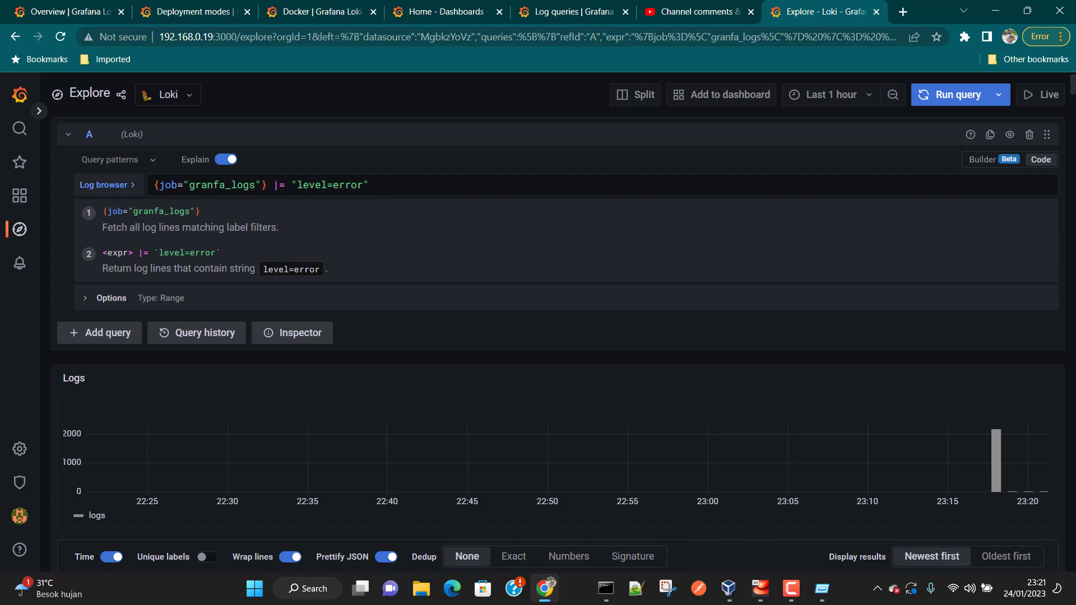
pyautogui.click(275, 185)
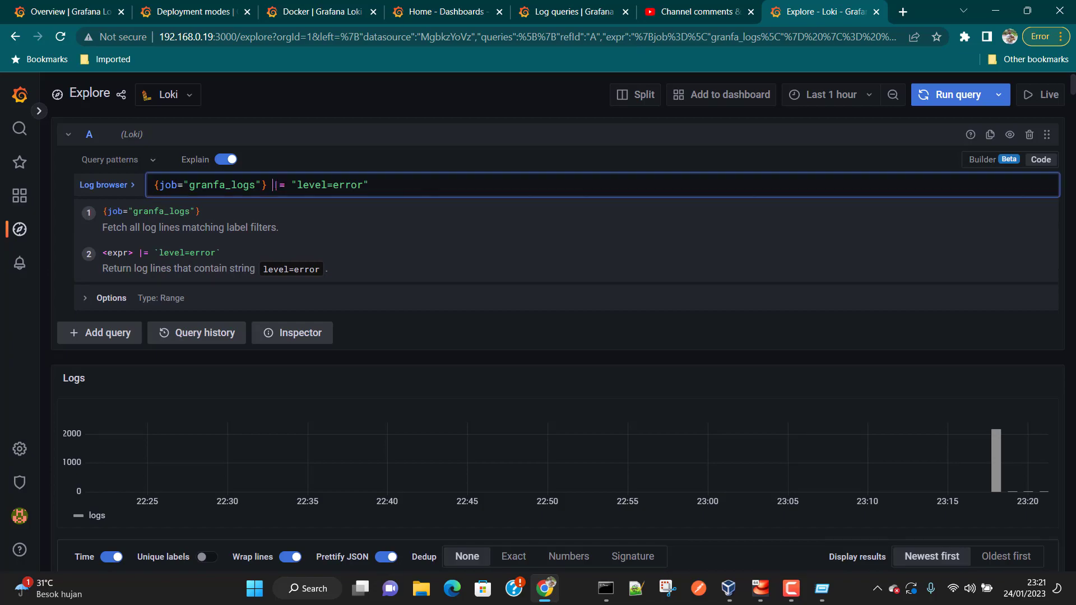
# - Look through the log lines returned by the level=error filter and return to the query
pyautogui.scroll(-15, 537, 290)
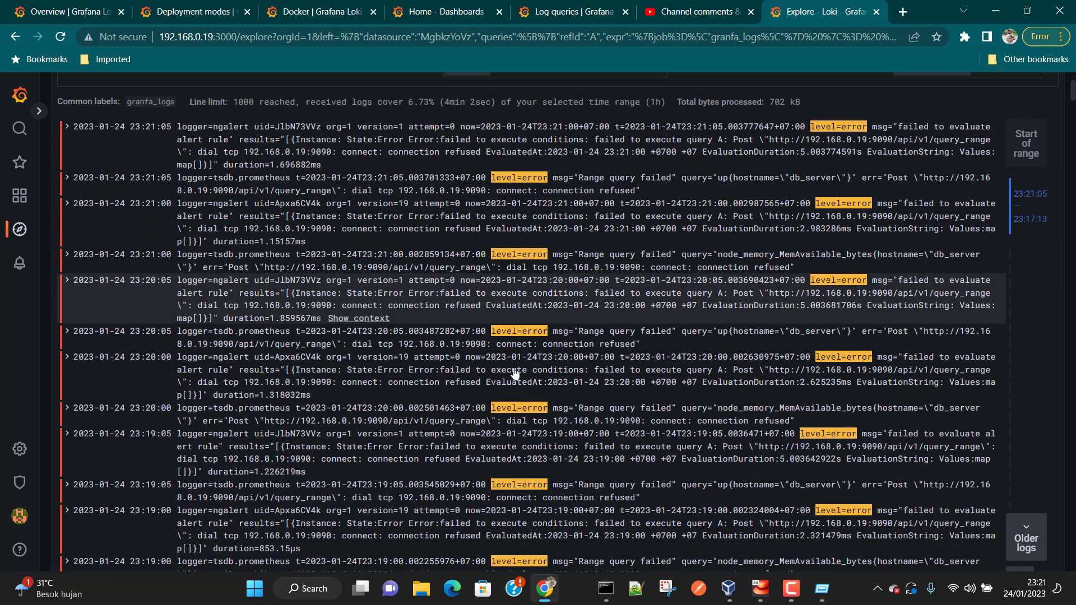
pyautogui.scroll(-4, 489, 363)
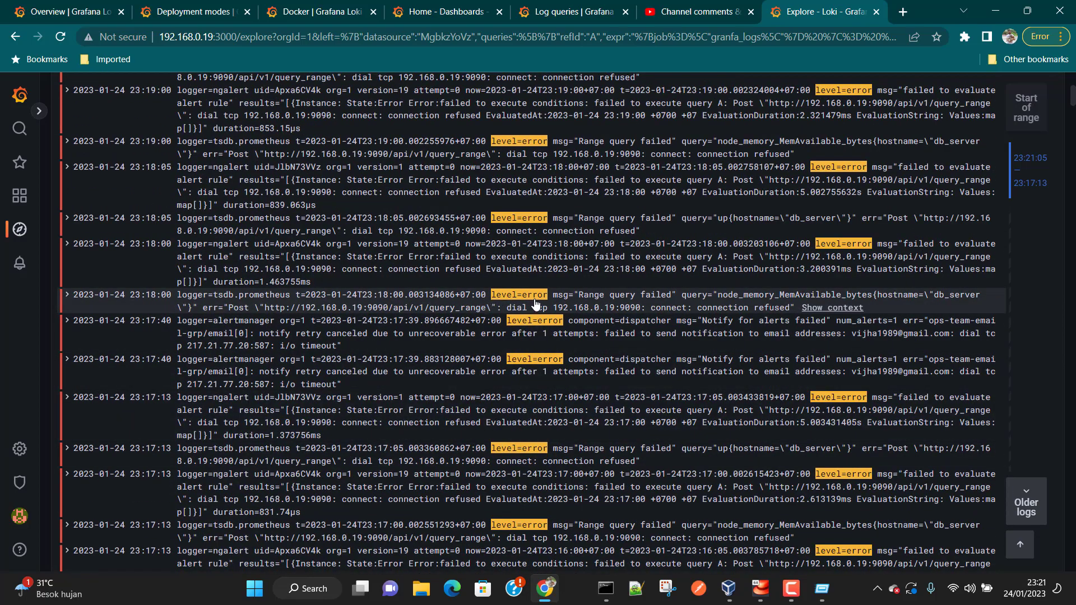
pyautogui.scroll(-5, 535, 302)
pyautogui.scroll(20, 527, 450)
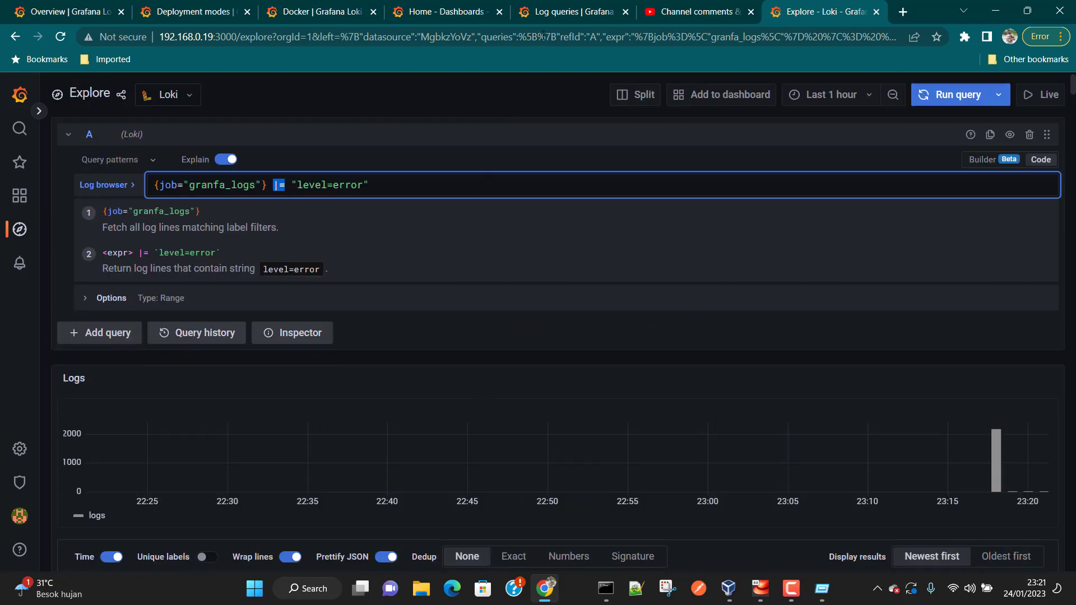
# - Read the label filter expression section of the Loki log queries documentation and highlight logfmt | in its duration and bytes_consumed example
pyautogui.click(570, 6)
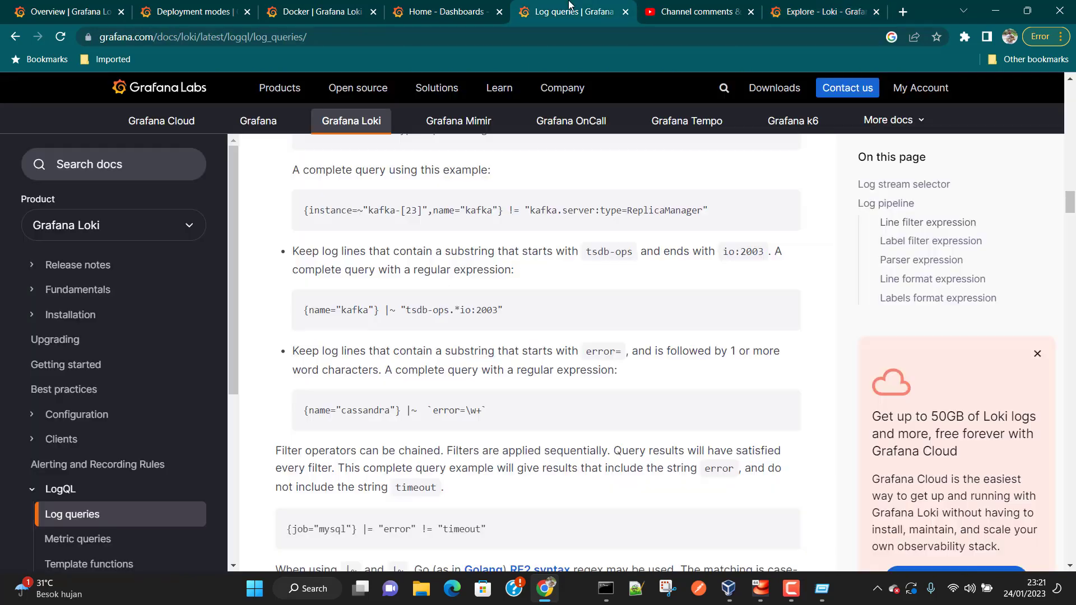
pyautogui.scroll(-10, 413, 343)
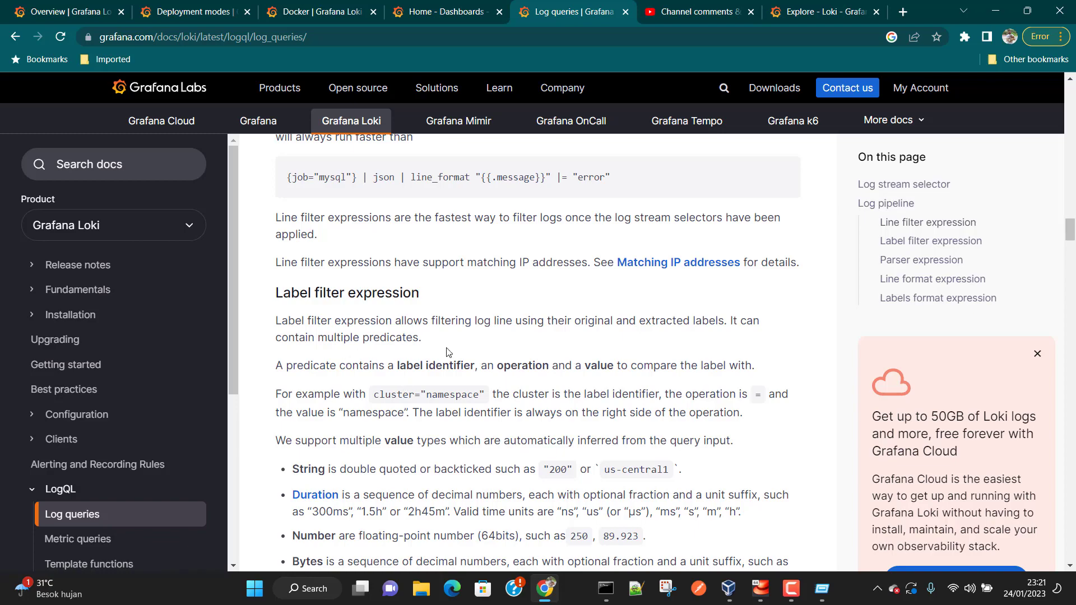
pyautogui.scroll(-6, 420, 376)
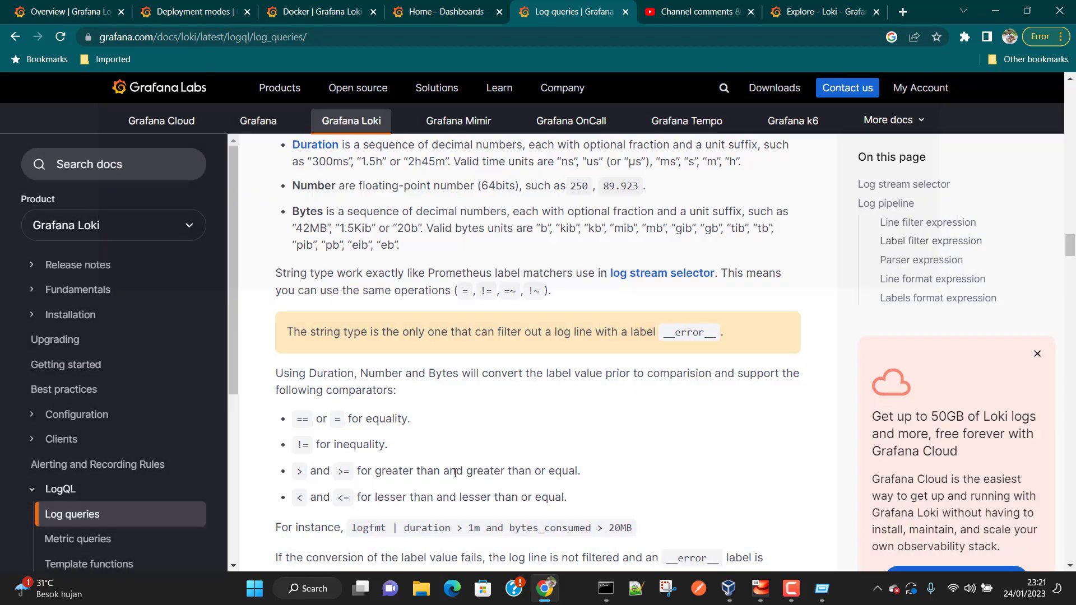
pyautogui.scroll(-1, 501, 437)
pyautogui.scroll(-4, 500, 437)
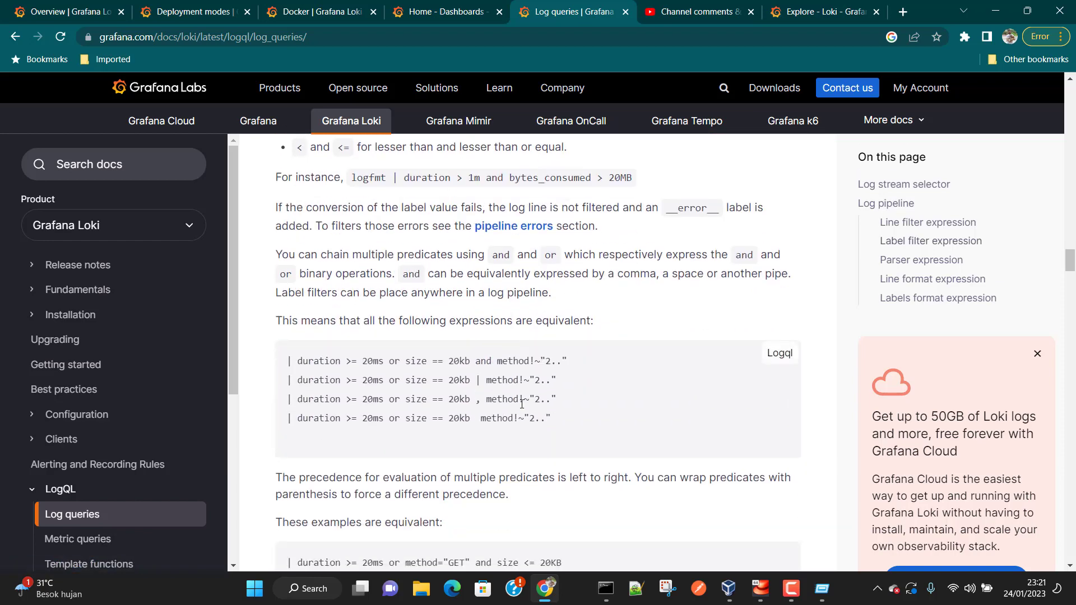
pyautogui.scroll(1, 408, 231)
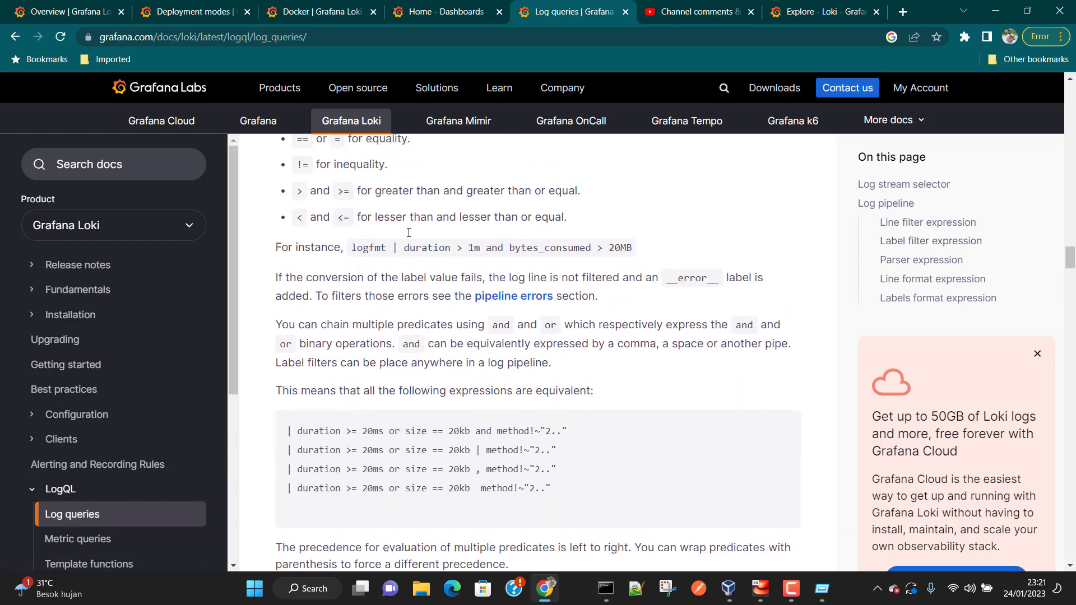
pyautogui.moveTo(353, 247); pyautogui.dragTo(399, 247)
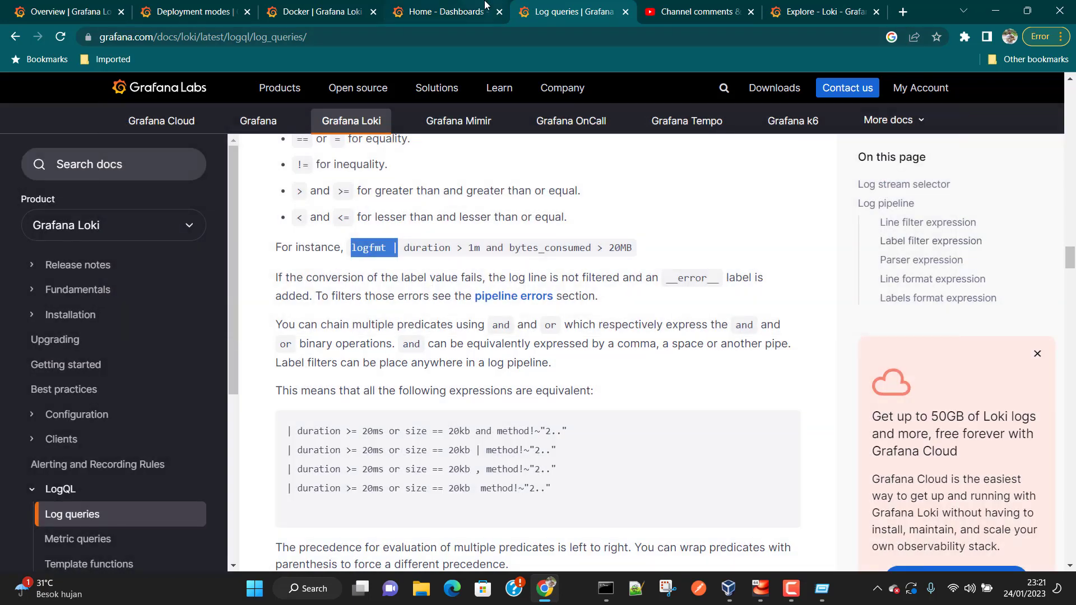
# - Return to Explore and run the query {job="granfa_logs"} |= `` | logfmt | level="error"
pyautogui.click(483, 8)
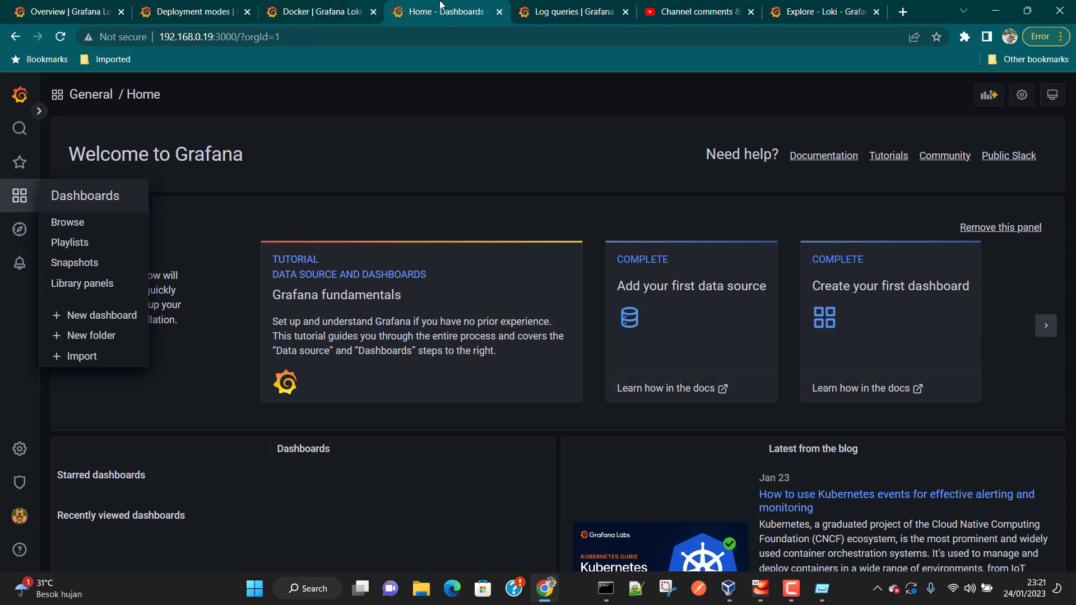
pyautogui.click(807, 10)
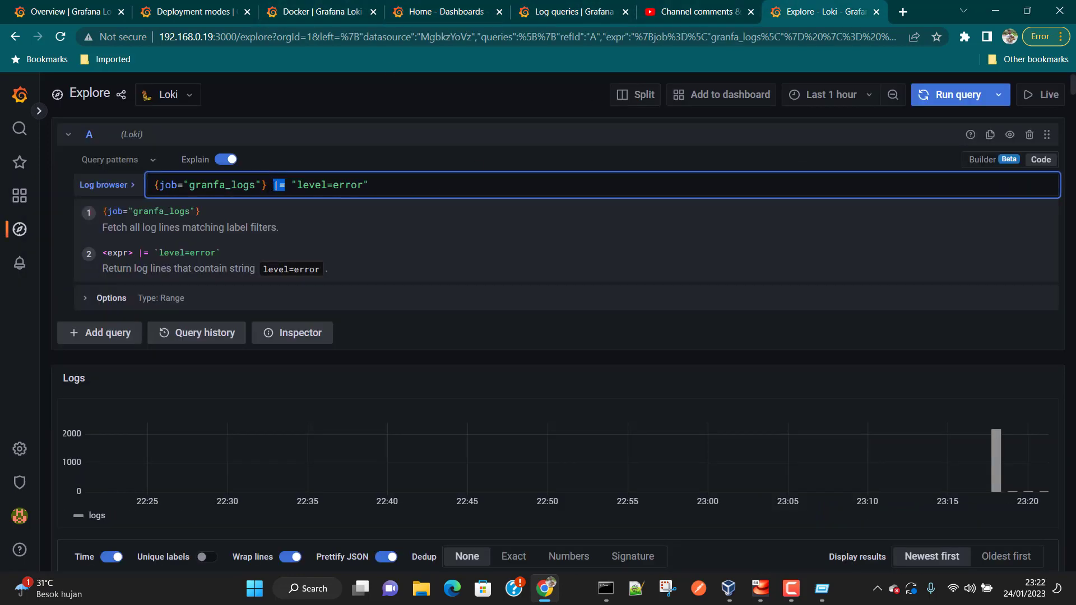
pyautogui.click(274, 185)
pyautogui.hotkey('shift', 'Return')
pyautogui.scroll(-6, 281, 366)
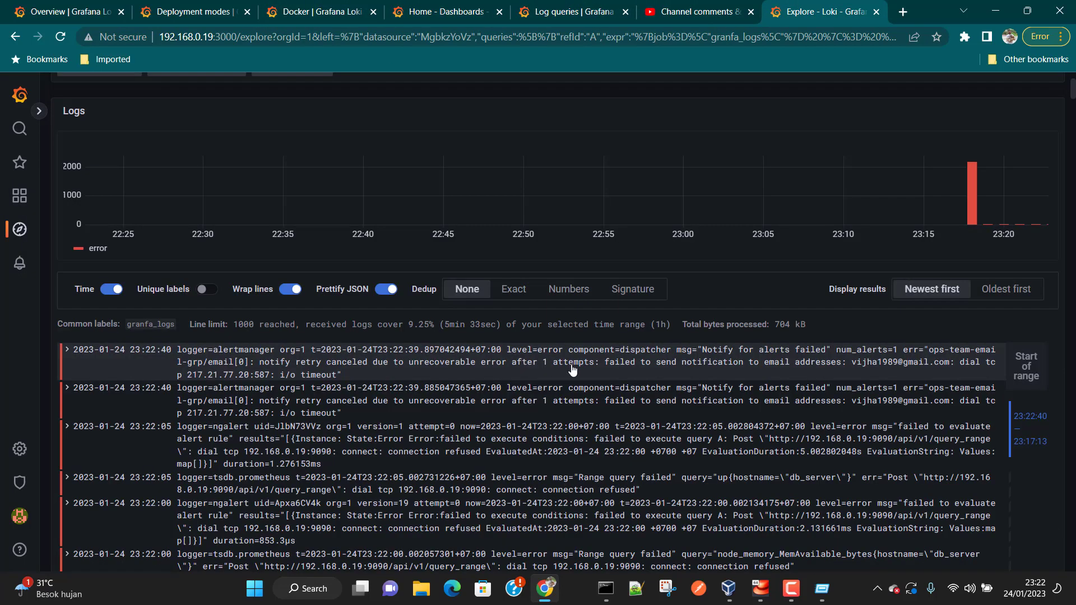
# - Expand the 23:21:00 ngalert entry, highlight its level value, examine the extracted labels and return to the query
pyautogui.scroll(-2, 281, 365)
pyautogui.scroll(-4, 281, 366)
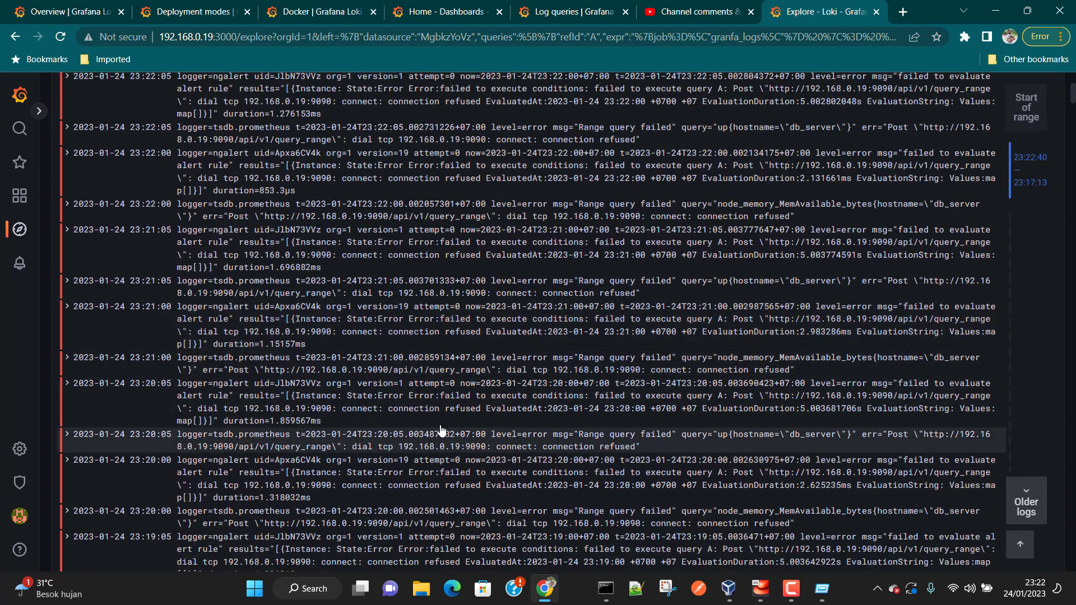
pyautogui.click(540, 325)
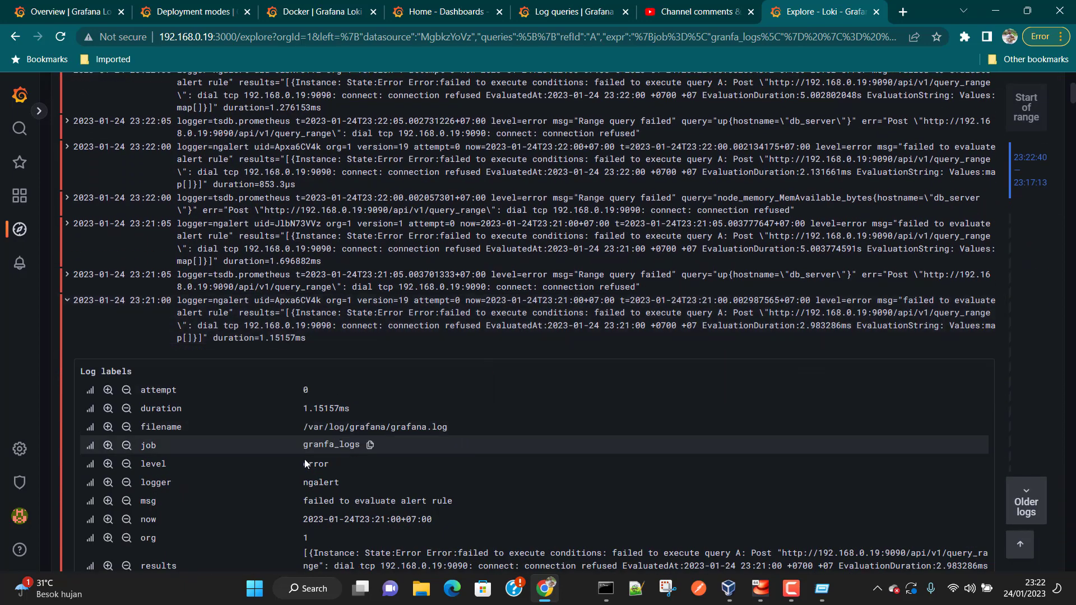
pyautogui.moveTo(304, 466); pyautogui.dragTo(320, 469)
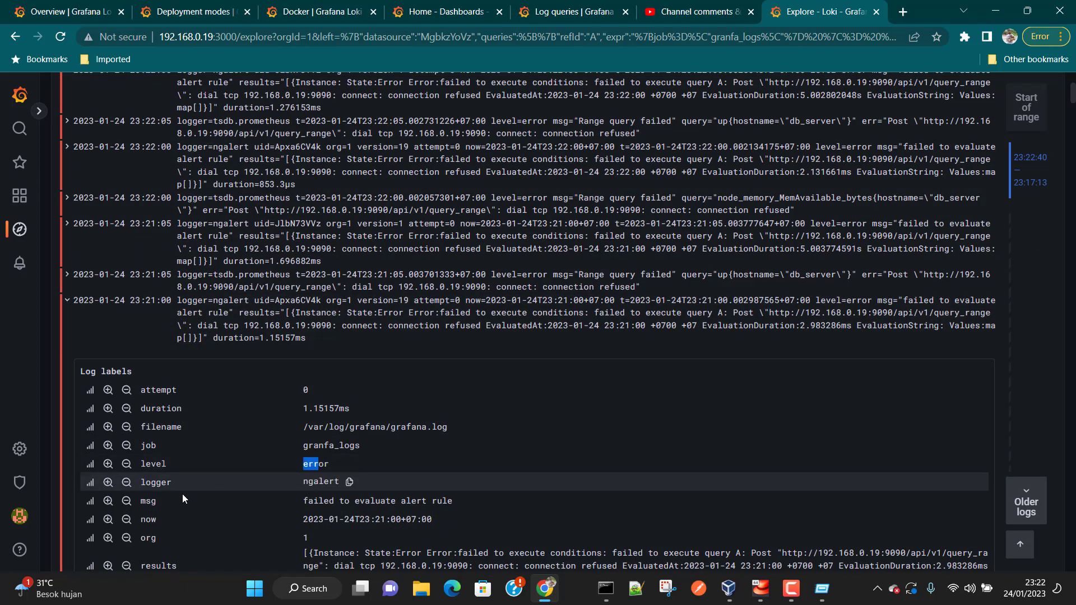
pyautogui.scroll(-3, 261, 482)
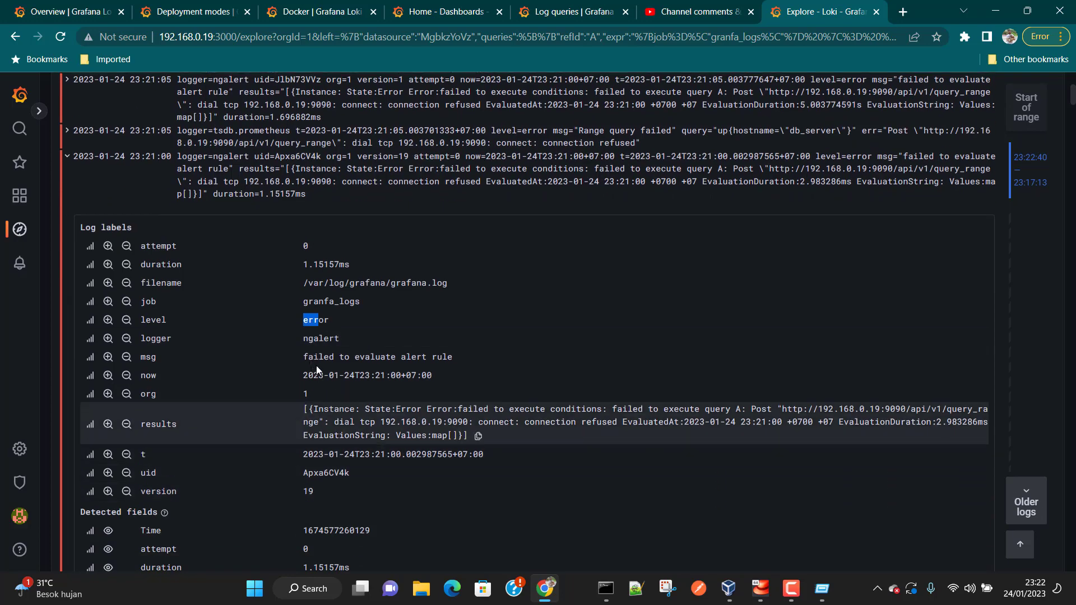
pyautogui.scroll(-2, 350, 426)
pyautogui.scroll(15, 351, 429)
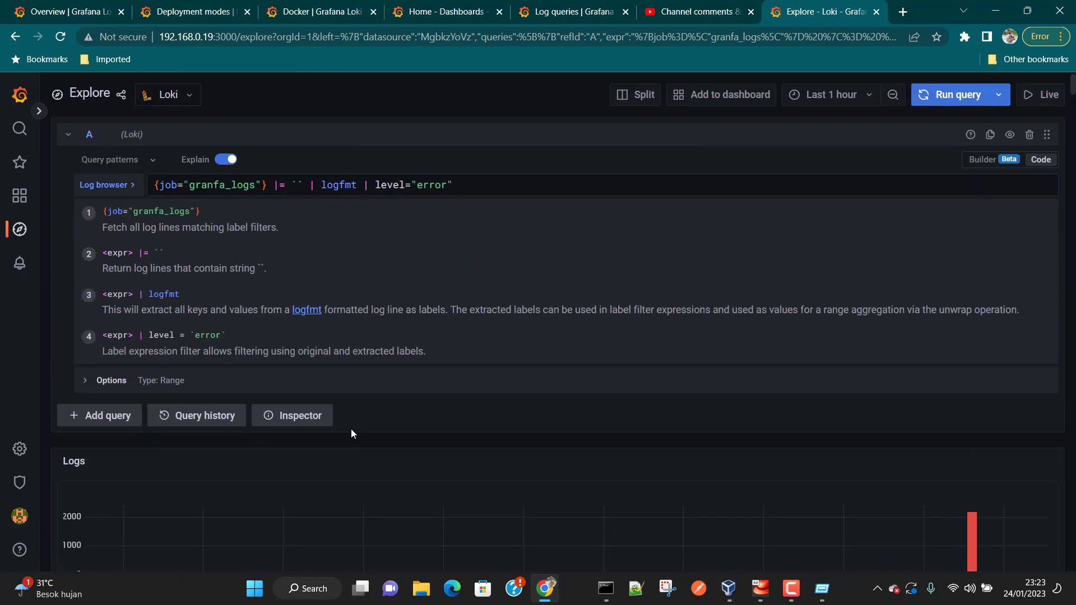
# - Change the level filter in the query to "info" and run it
pyautogui.doubleClick(430, 185)
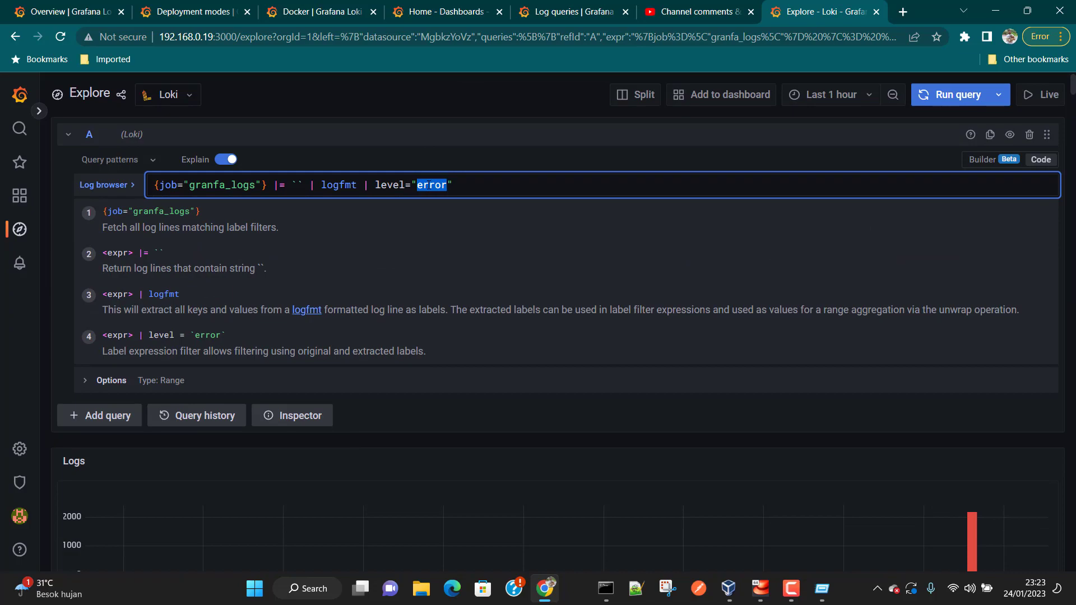
pyautogui.write('info')
pyautogui.click(947, 96)
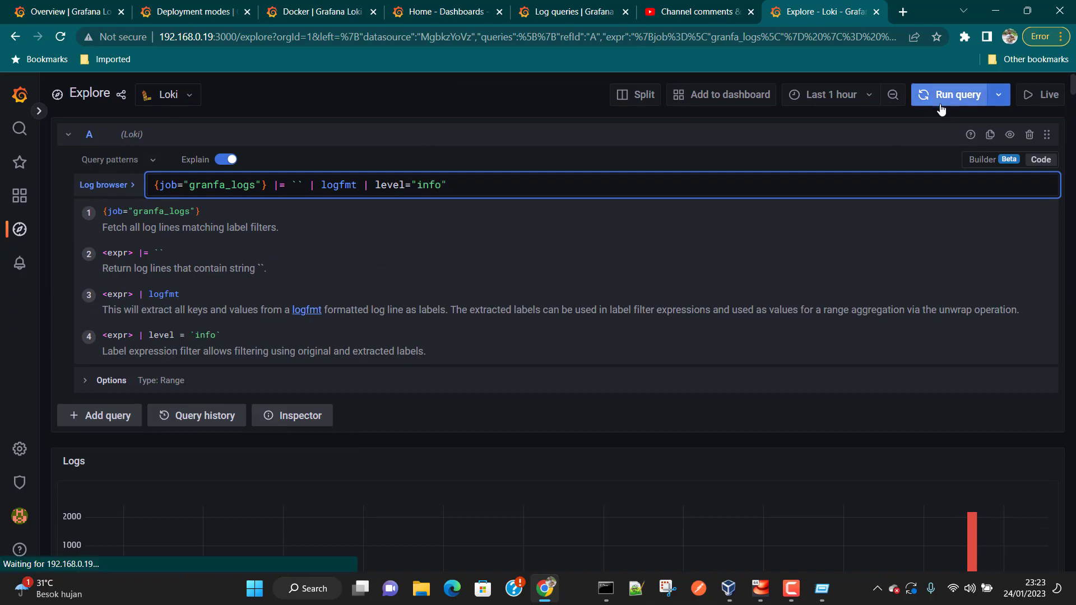
# - Examine the labels of the newest returned log entry and copy the whole query expression
pyautogui.scroll(-5, 465, 260)
pyautogui.scroll(-2, 465, 260)
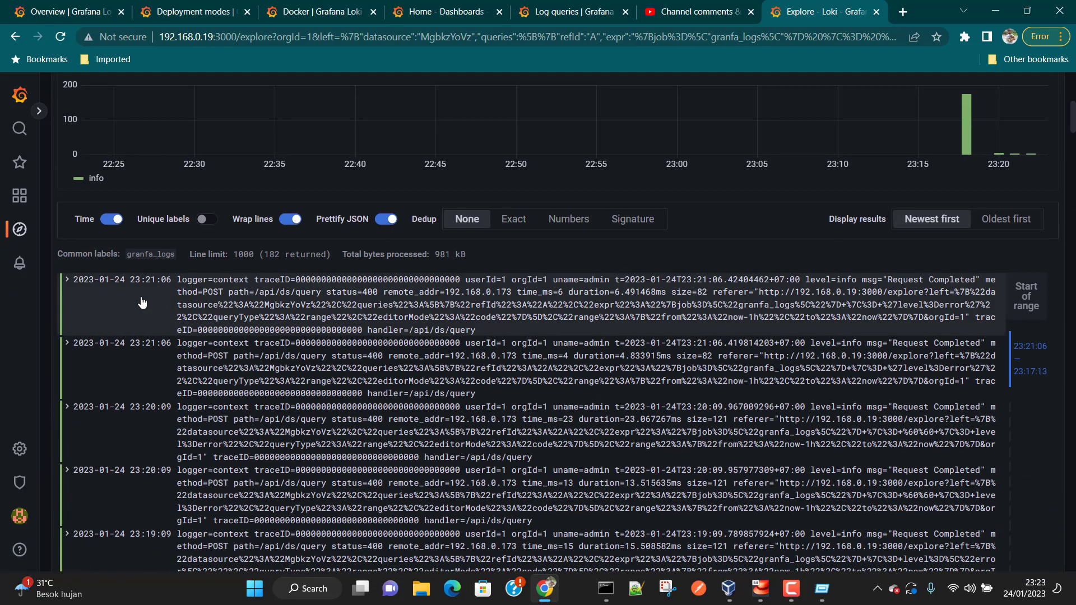
pyautogui.click(73, 286)
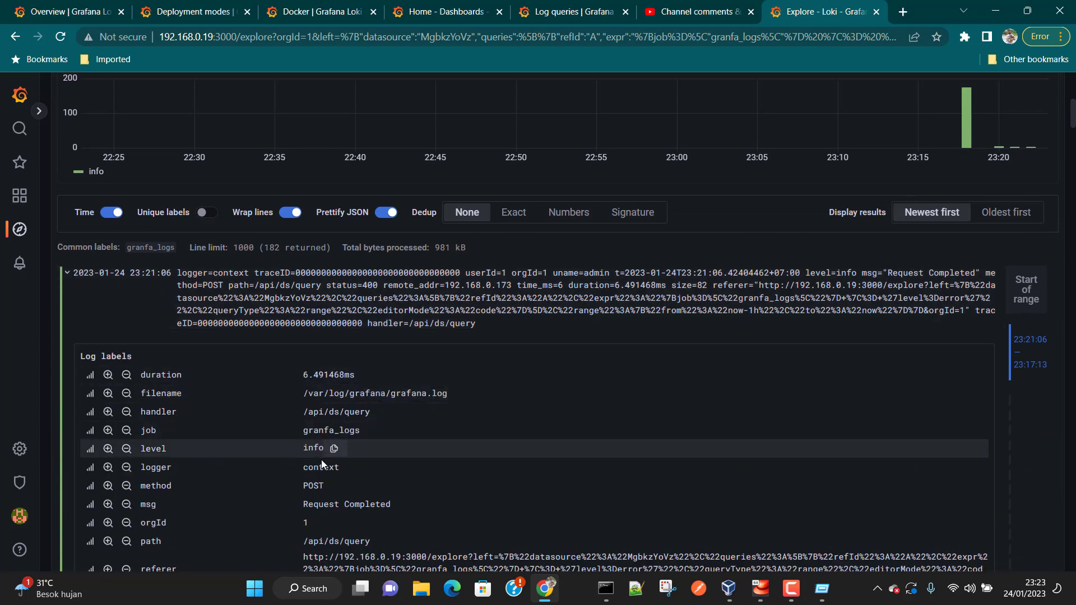
pyautogui.scroll(-3, 298, 473)
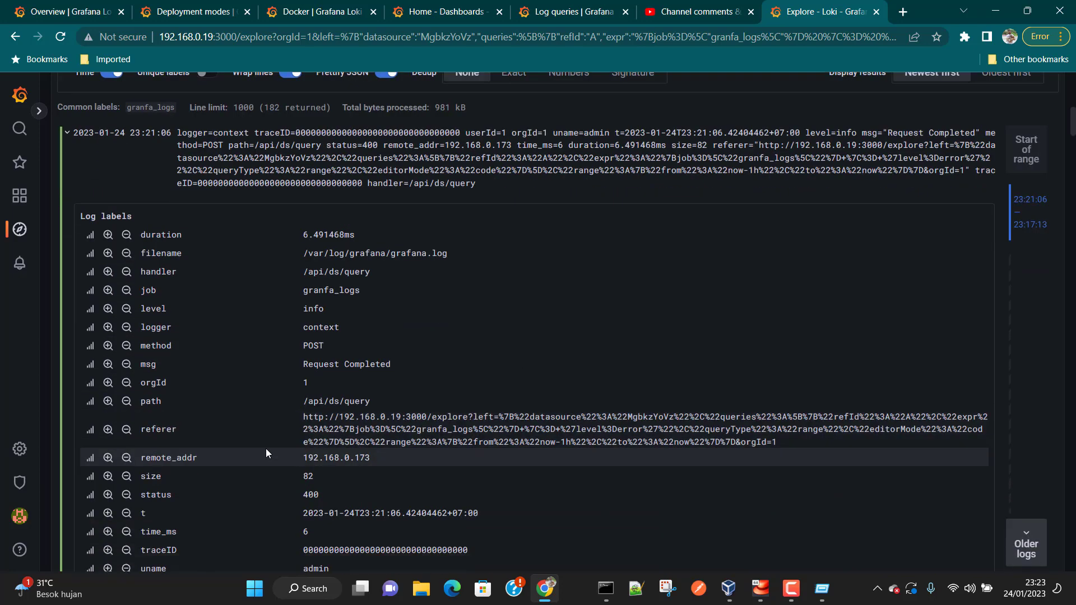
pyautogui.scroll(10, 326, 375)
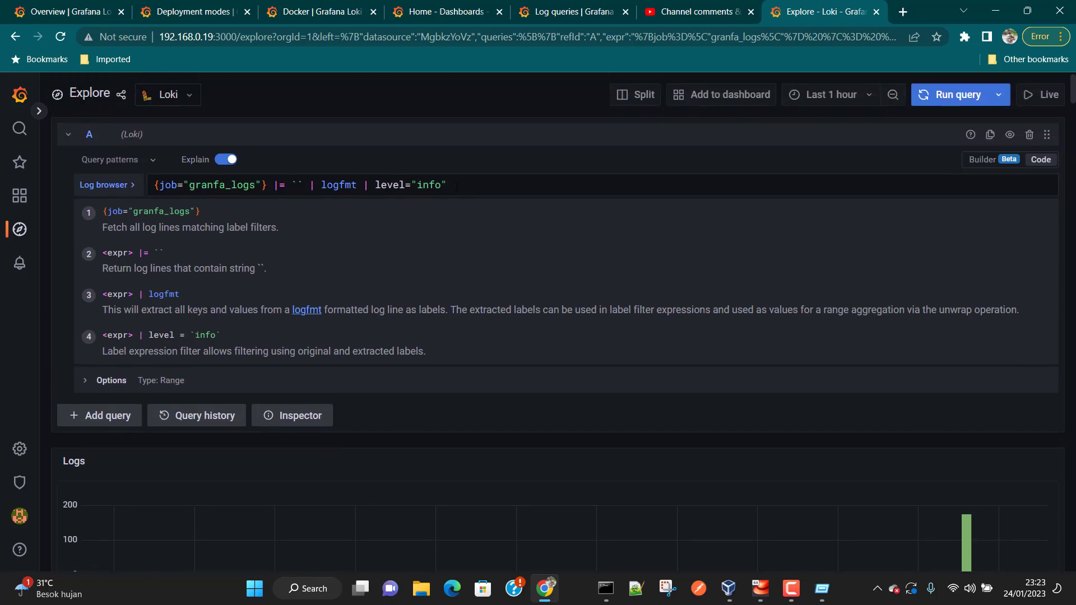
pyautogui.moveTo(473, 182); pyautogui.dragTo(167, 190)
pyautogui.hotkey('ctrl', 'c')
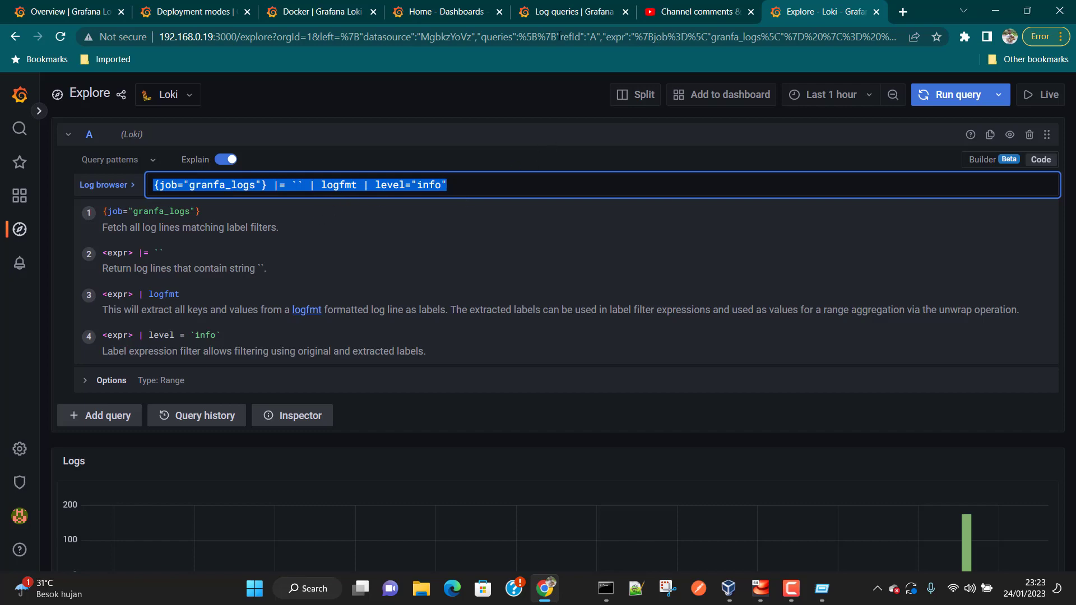
# - Review the predicate chaining and label filter explanations in the log queries documentation, and glance at the other open Loki pages
pyautogui.click(572, 11)
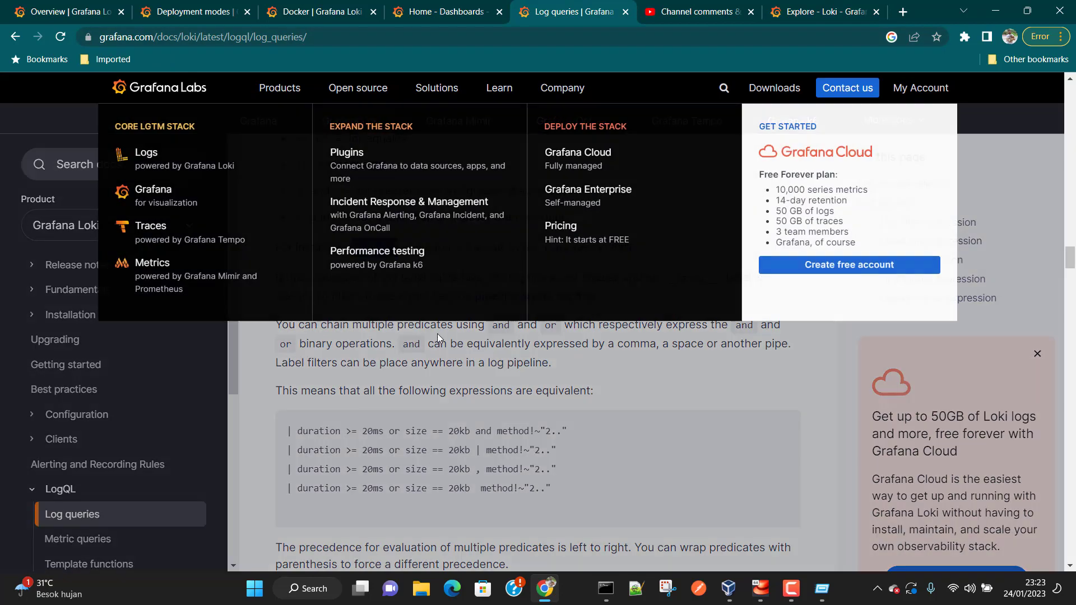
pyautogui.scroll(-3, 536, 410)
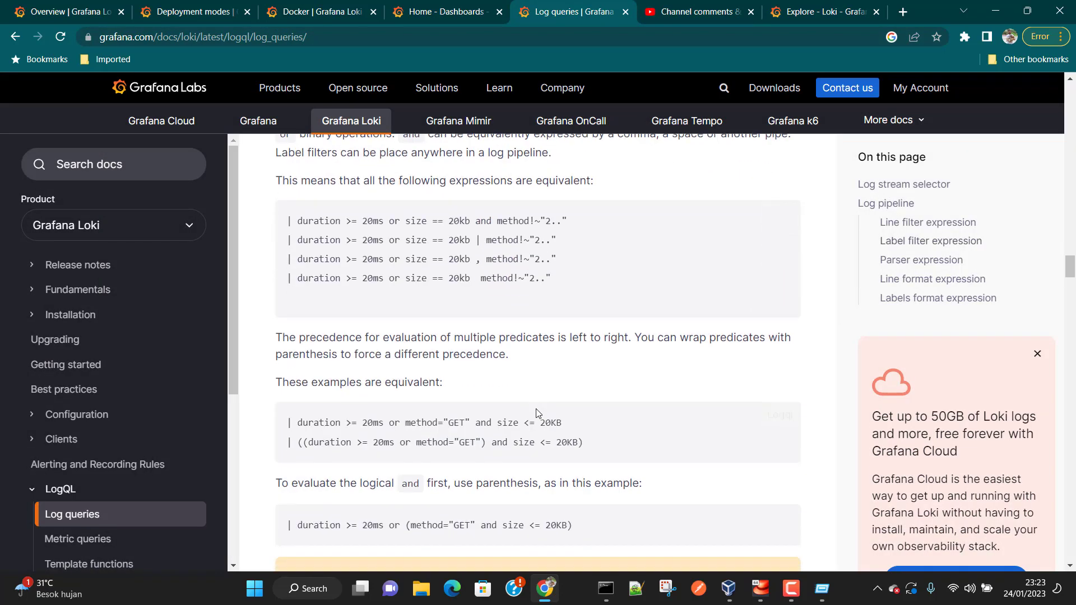
pyautogui.scroll(4, 536, 409)
pyautogui.scroll(7, 536, 409)
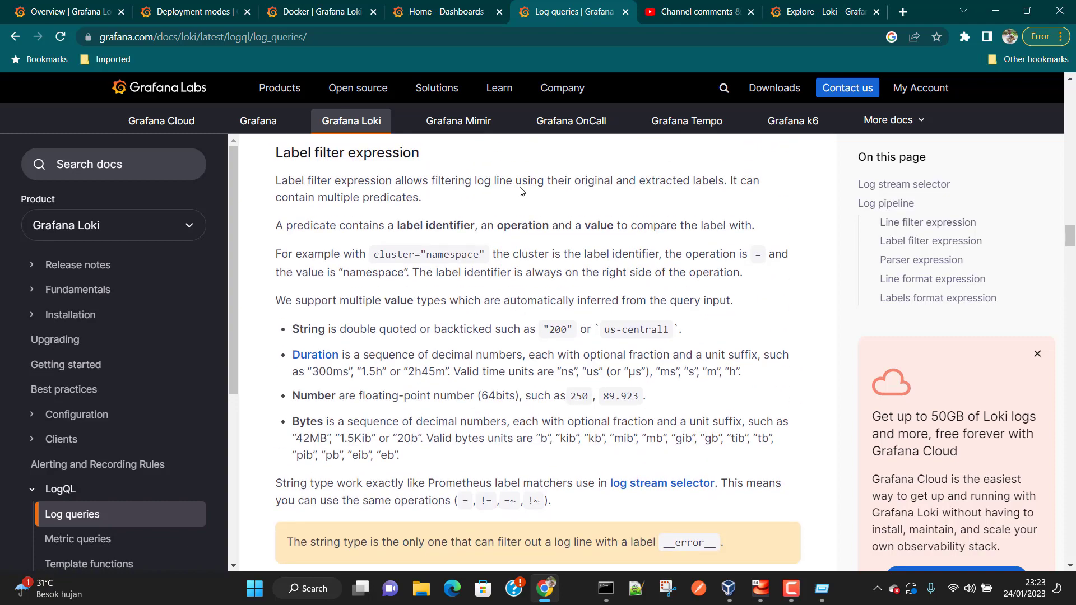
pyautogui.scroll(4, 521, 223)
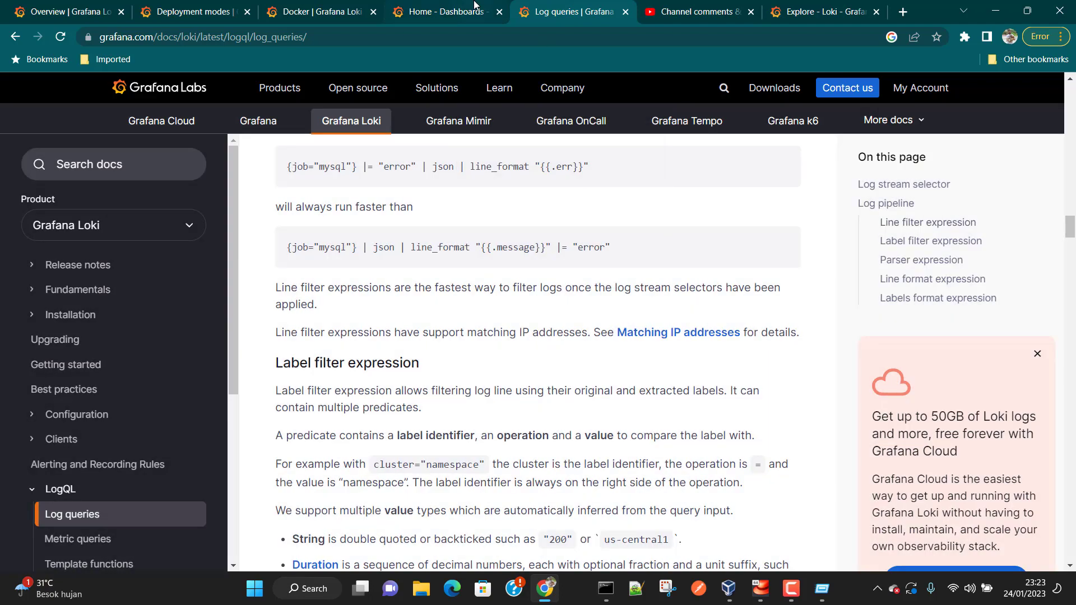
pyautogui.click(449, 11)
pyautogui.click(348, 6)
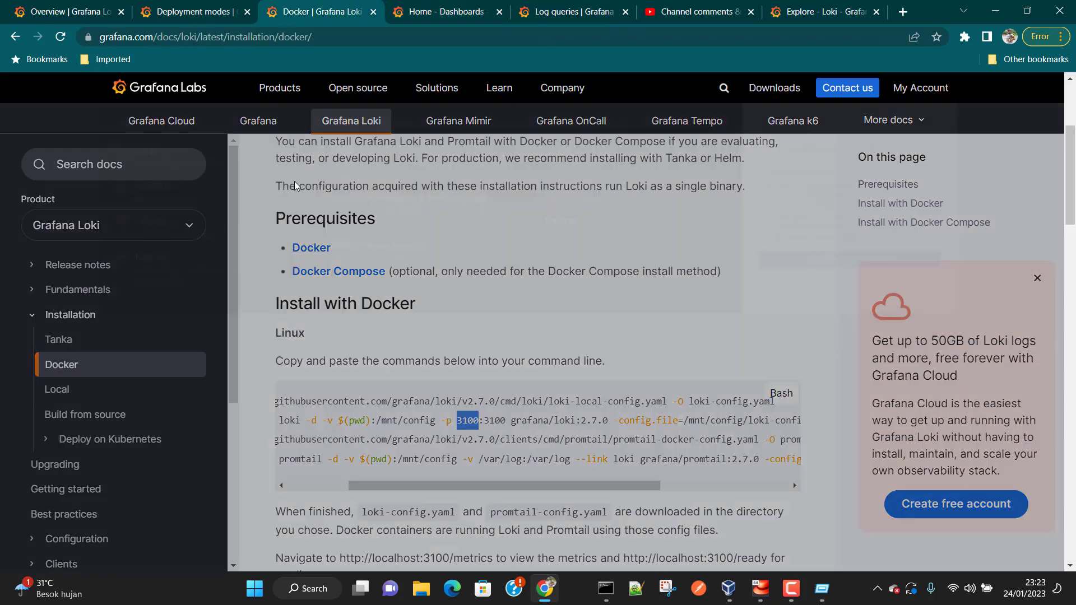
pyautogui.click(203, 5)
pyautogui.click(521, 7)
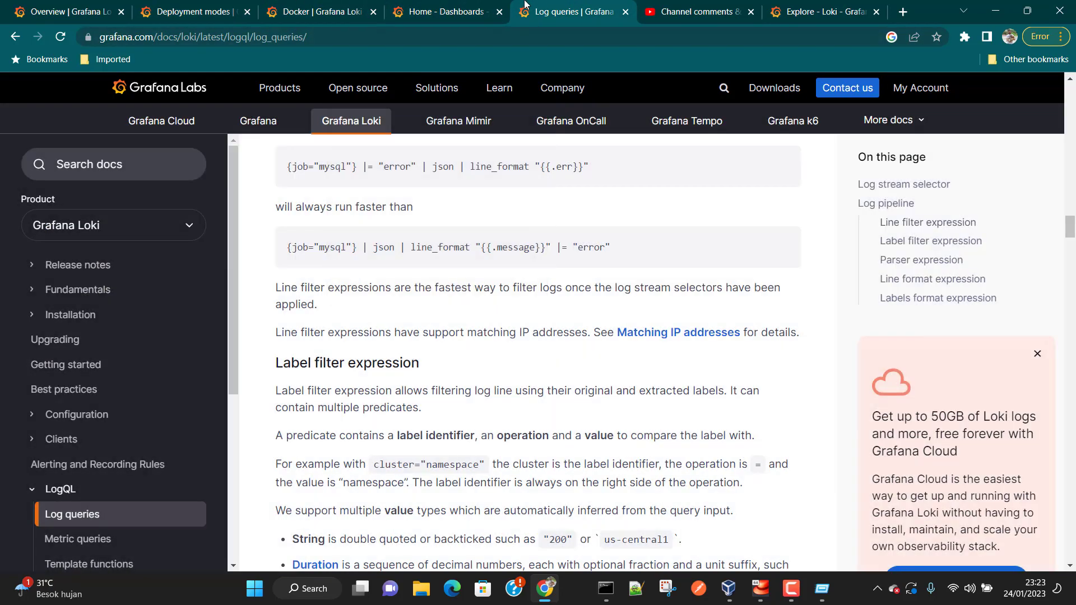
# - Create a new Grafana dashboard from the Explore page and add a new panel to it
pyautogui.click(823, 11)
pyautogui.moveTo(20, 196)
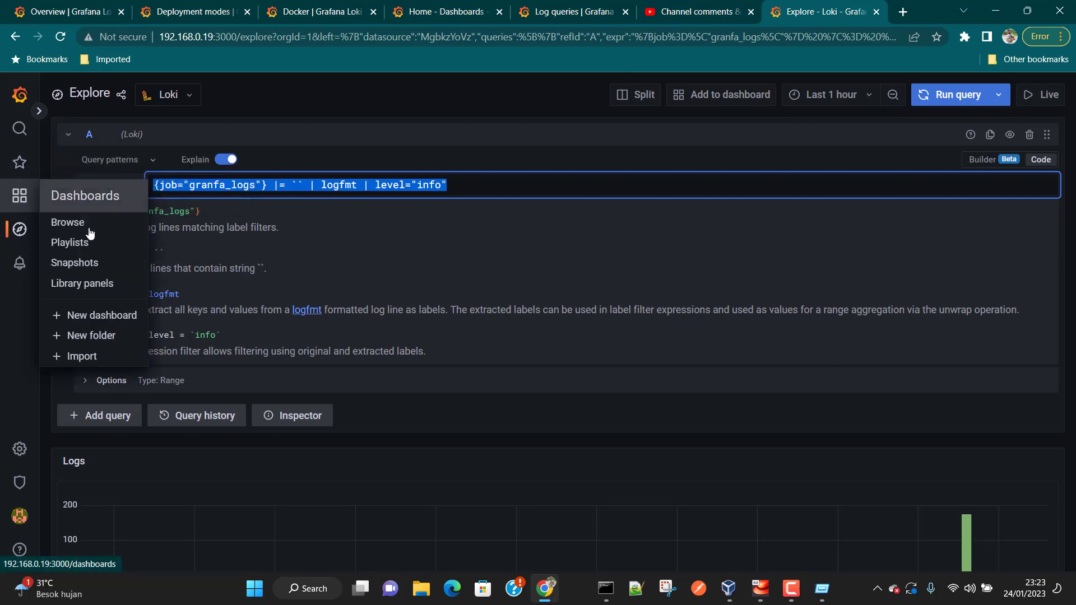
pyautogui.click(73, 315)
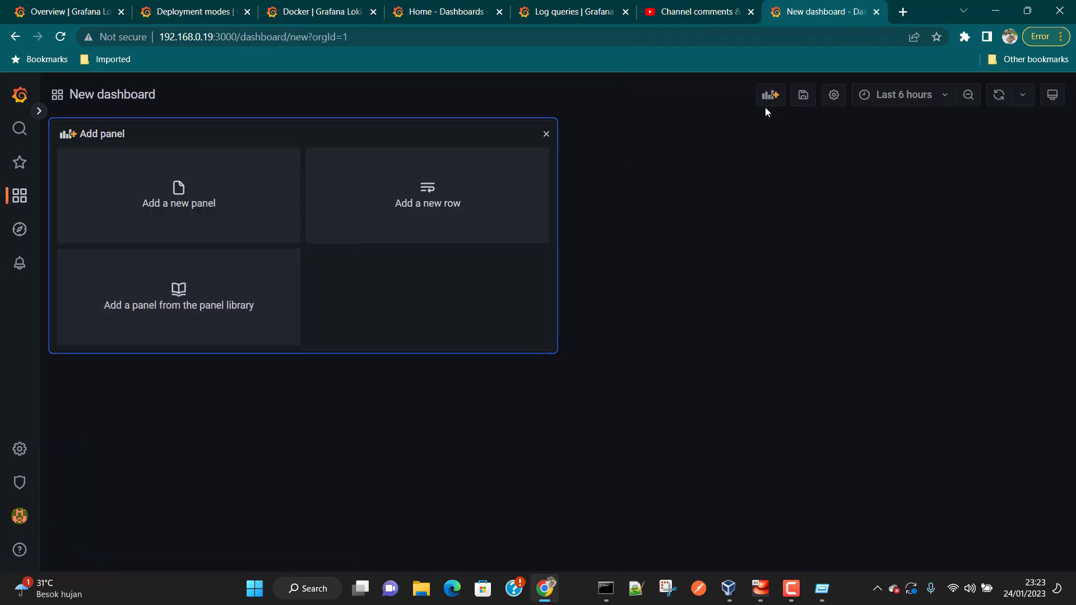
pyautogui.click(196, 211)
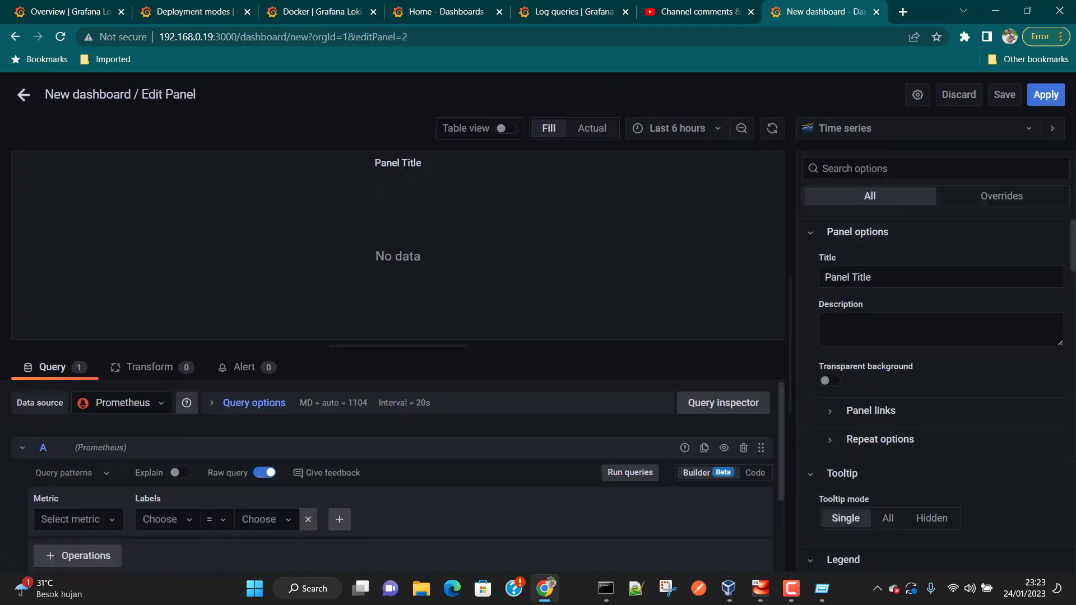
# - Set the new panel's visualization to Logs and look over its options
pyautogui.click(892, 132)
pyautogui.write('log')
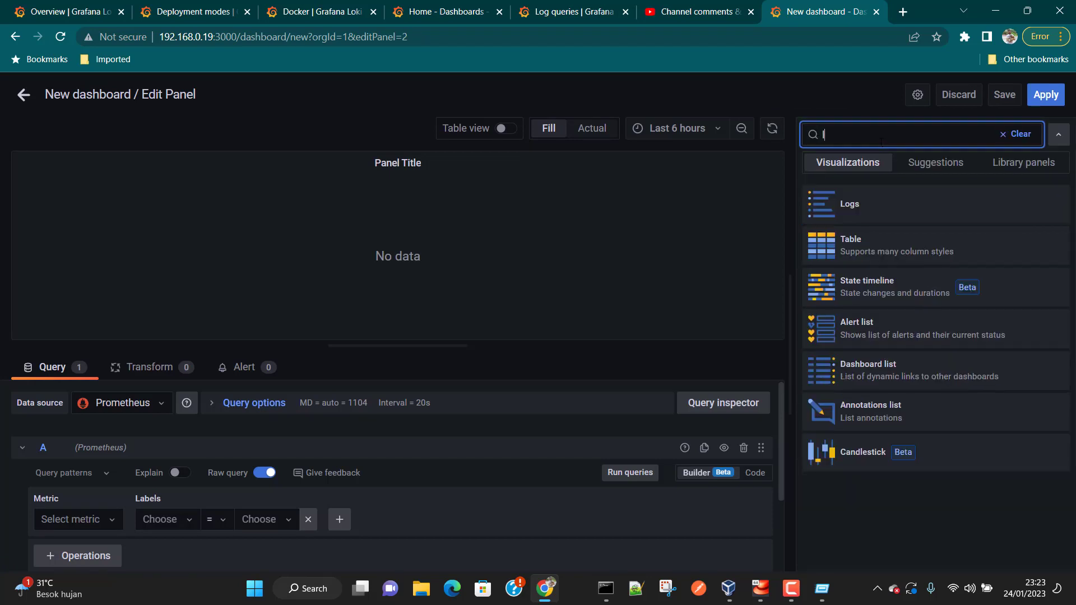
pyautogui.click(883, 211)
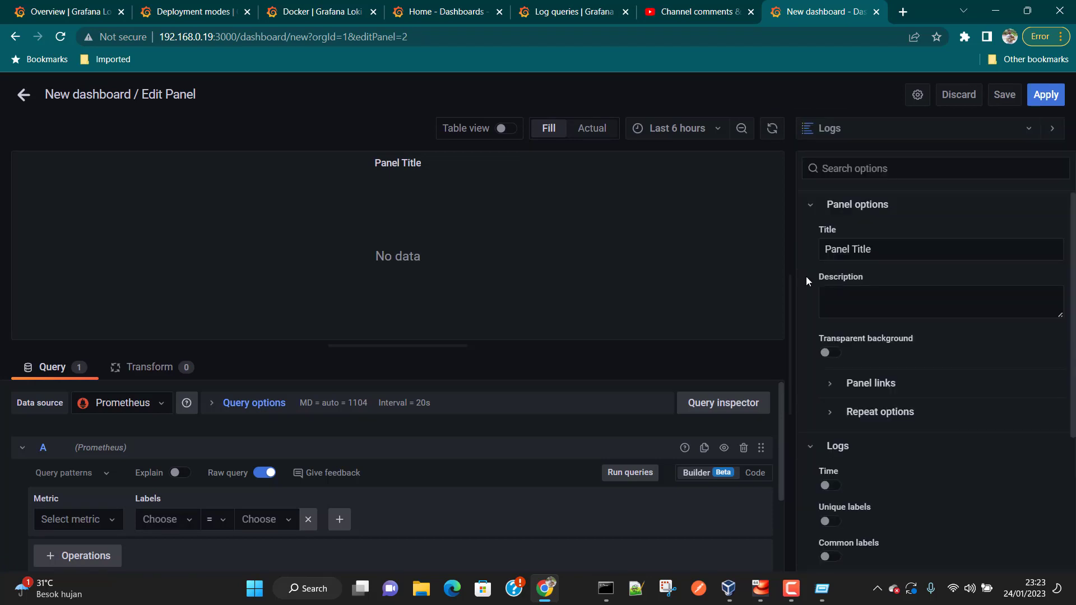
pyautogui.scroll(-2, 402, 397)
pyautogui.scroll(2, 341, 416)
# - Set the panel's data source to Loki and run the copied {job="granfa_logs"} |= `` | logfmt | level="info" query in code mode
pyautogui.click(123, 403)
pyautogui.click(117, 427)
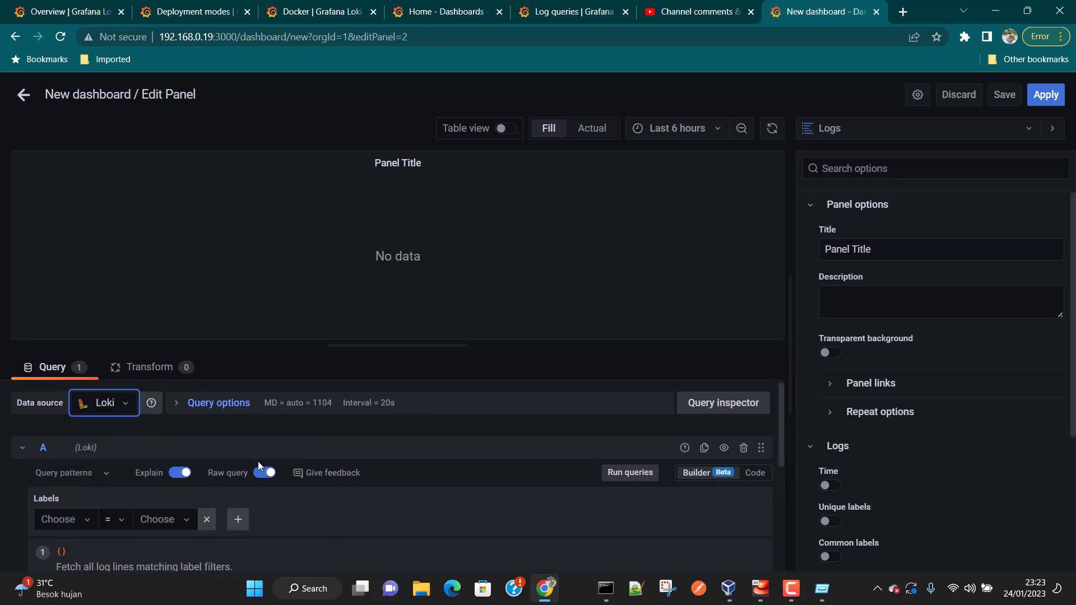
pyautogui.click(747, 480)
pyautogui.click(302, 501)
pyautogui.hotkey('ctrl', 'v')
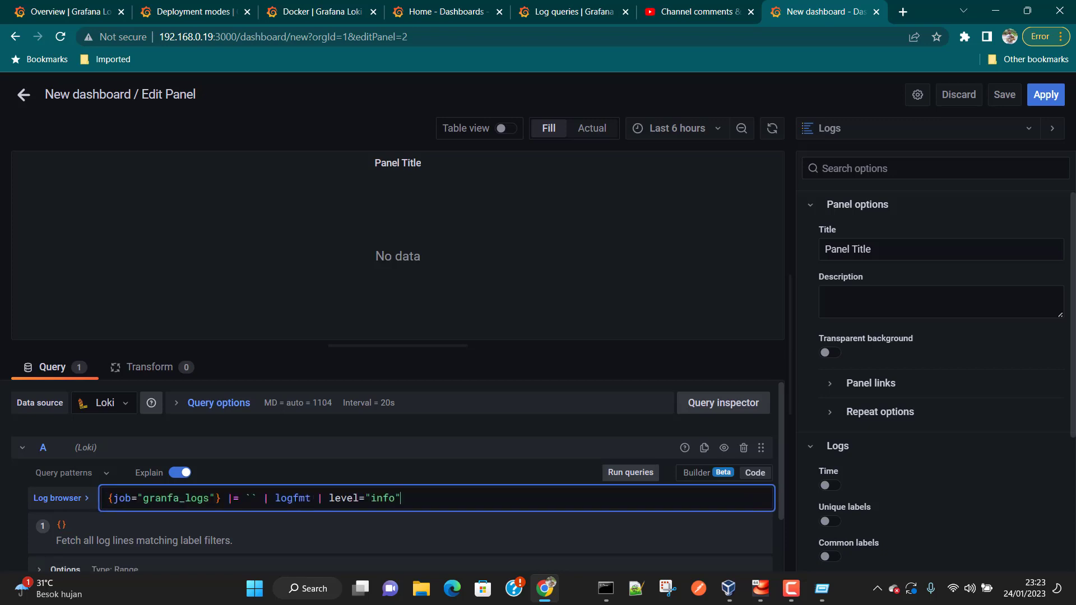
pyautogui.click(648, 474)
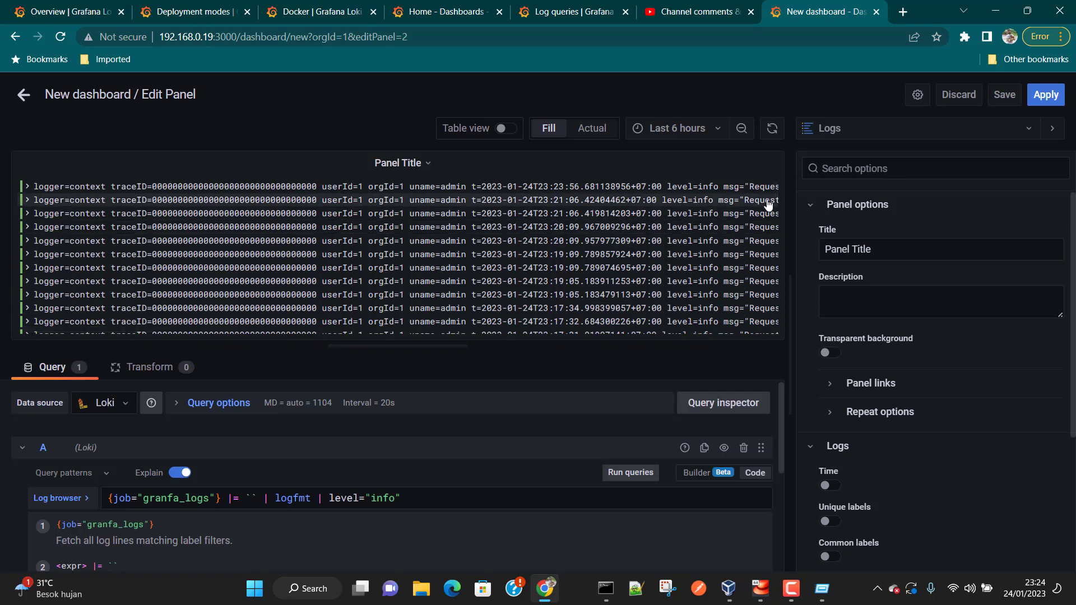
# - Apply the title Grafana Application Logs to the panel and enlarge it across nearly the whole dashboard
pyautogui.tripleClick(870, 249)
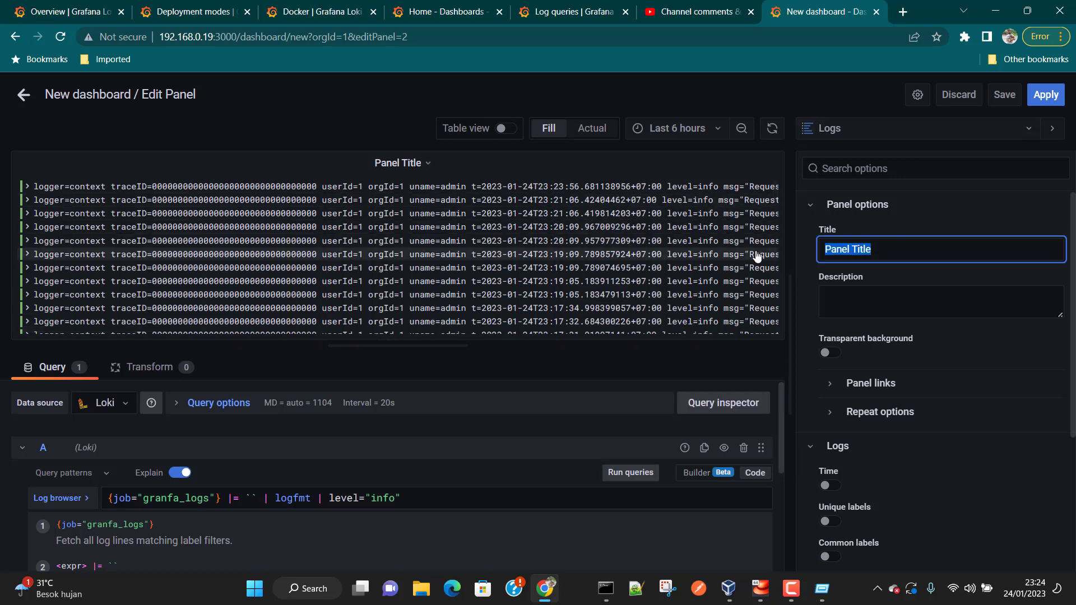
pyautogui.write('Grafana Application Logs')
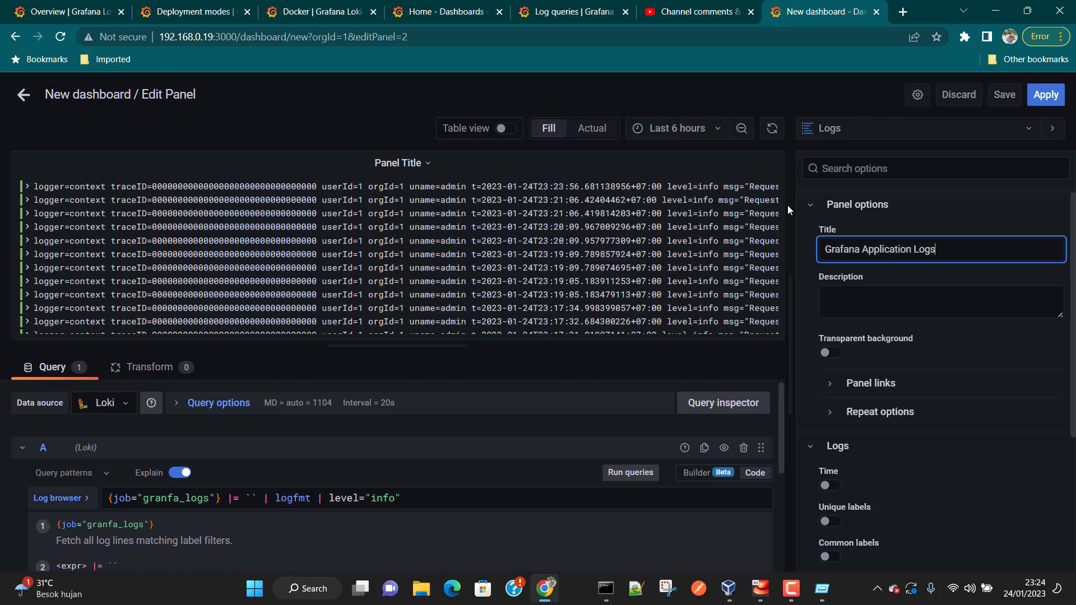
pyautogui.click(1053, 97)
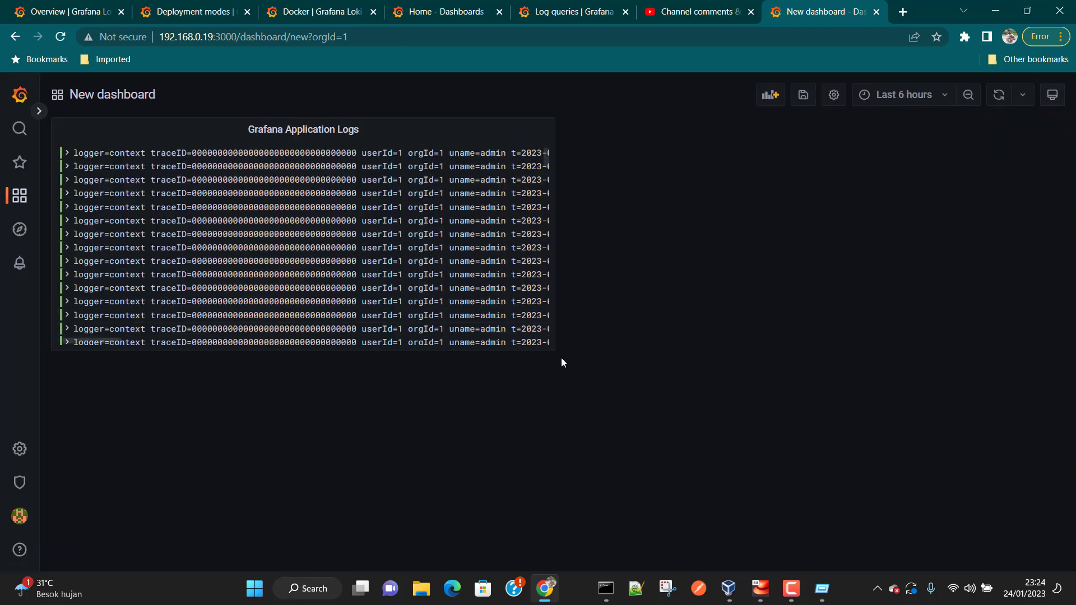
pyautogui.moveTo(553, 351); pyautogui.dragTo(1009, 544)
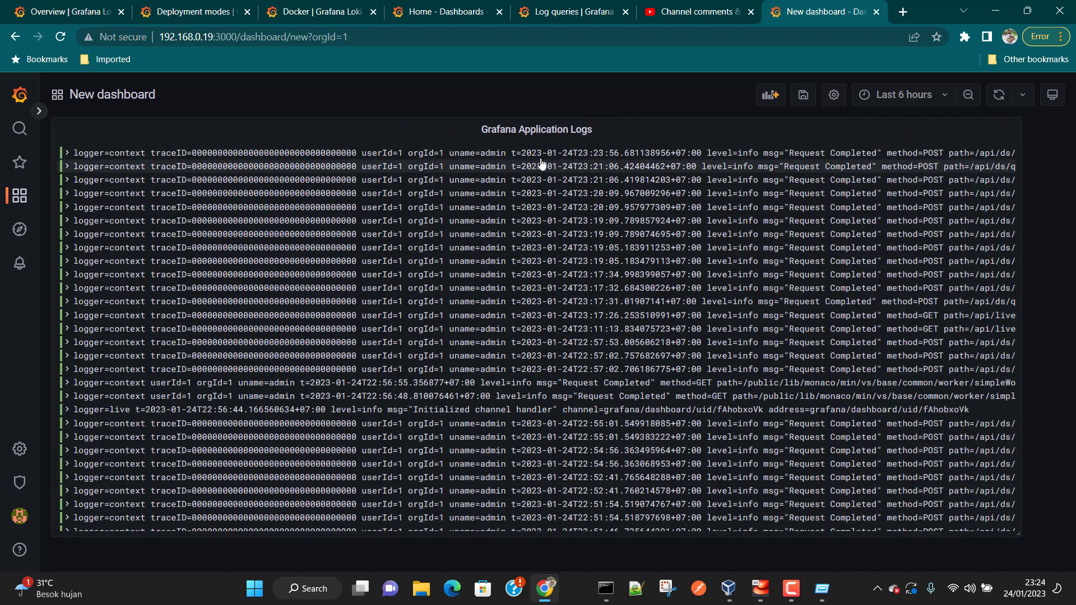